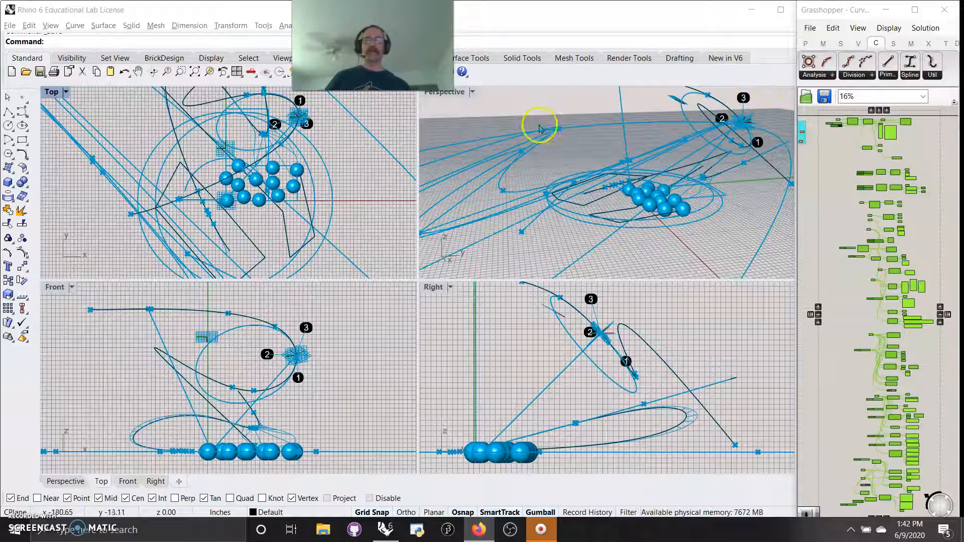
Step: Maximize the Perspective viewport and arrange the Rhino and Grasshopper windows side by side
double_click(459, 91)
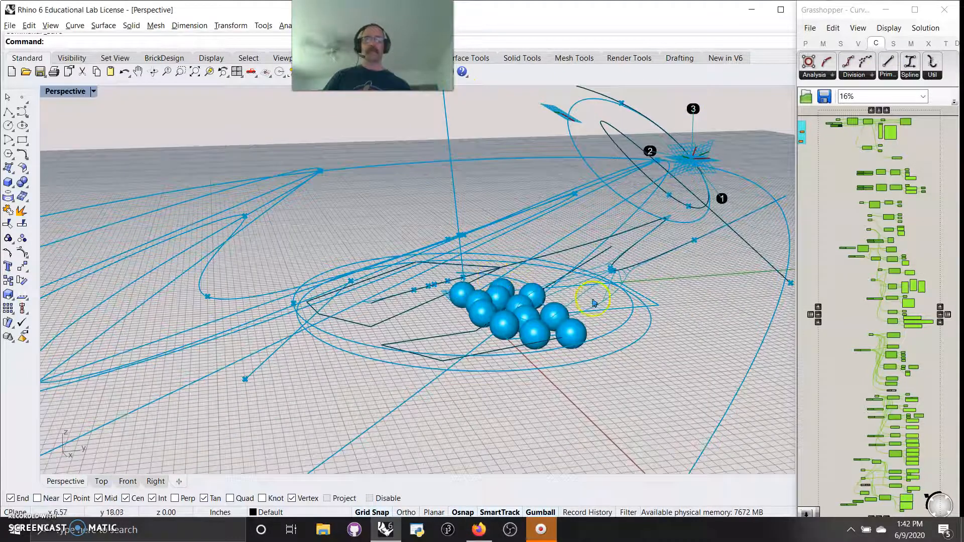
drag(624, 13, 1, 1)
drag(235, 262, 235, 517)
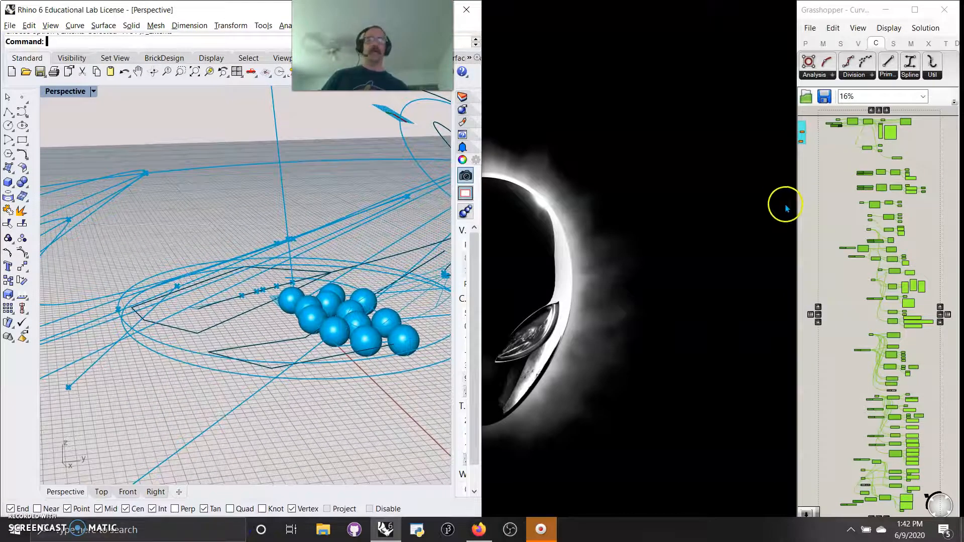
drag(794, 207, 452, 197)
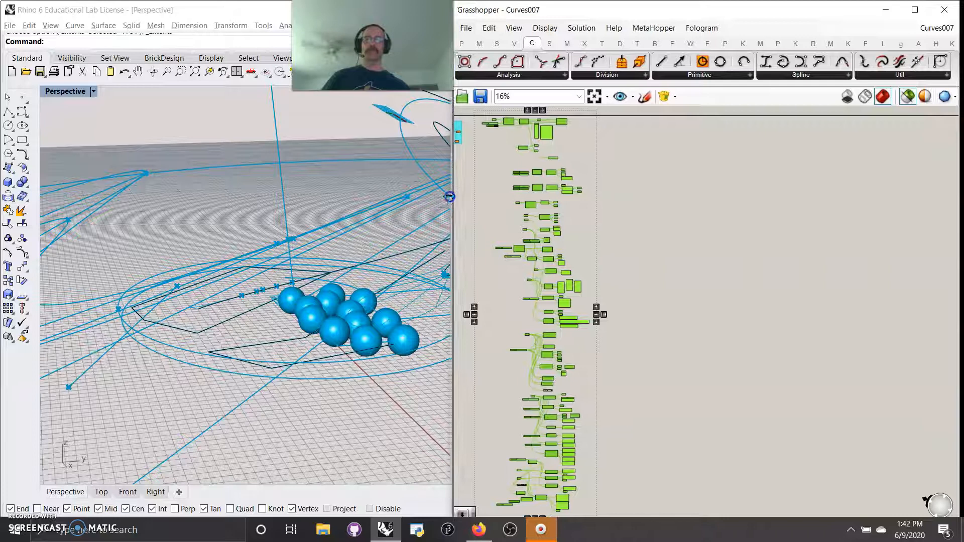
Step: Zoom into the Interpolate components and switch the canvas preview to show only selected components
scroll(492, 198, up, 3)
right_drag(488, 153, 568, 272)
scroll(630, 312, up, 7)
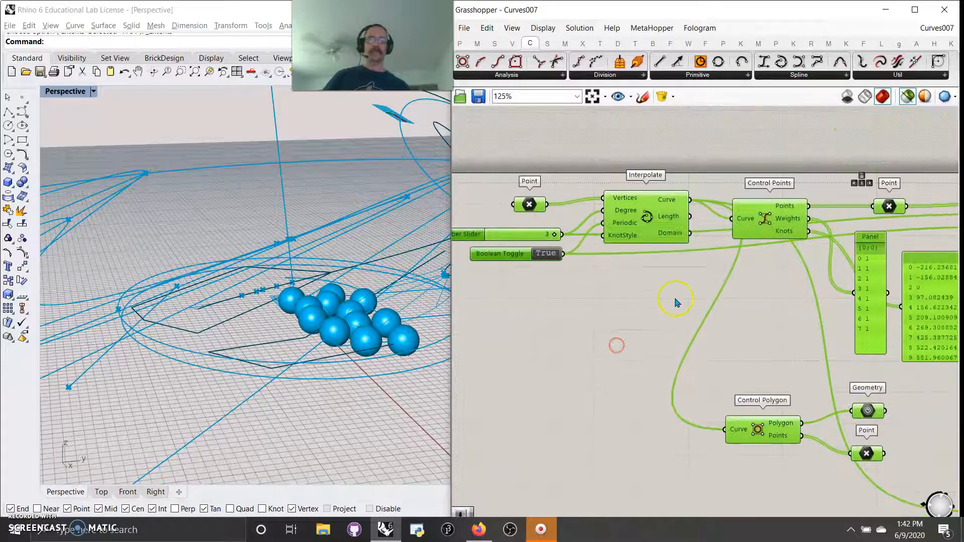
right_drag(663, 308, 609, 291)
click(909, 98)
click(909, 99)
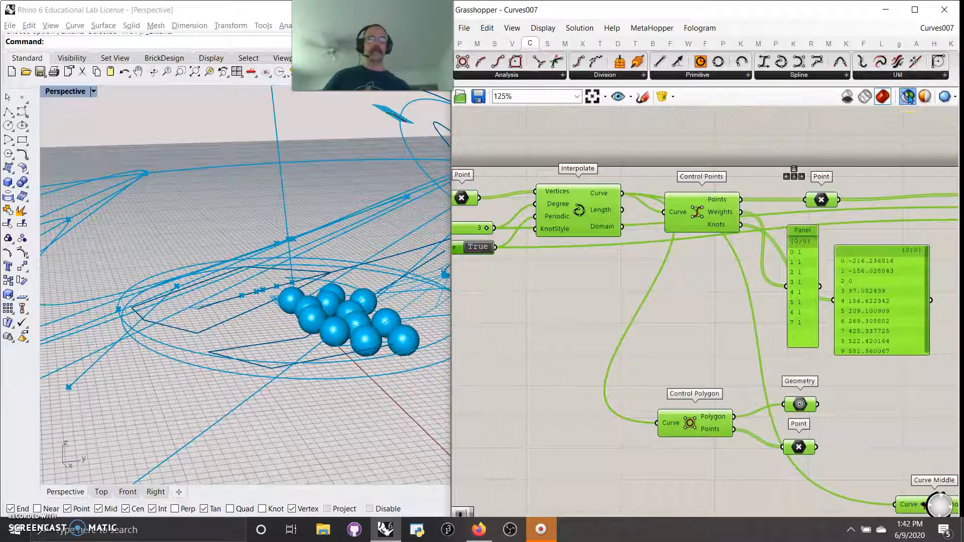
scroll(679, 305, down, 8)
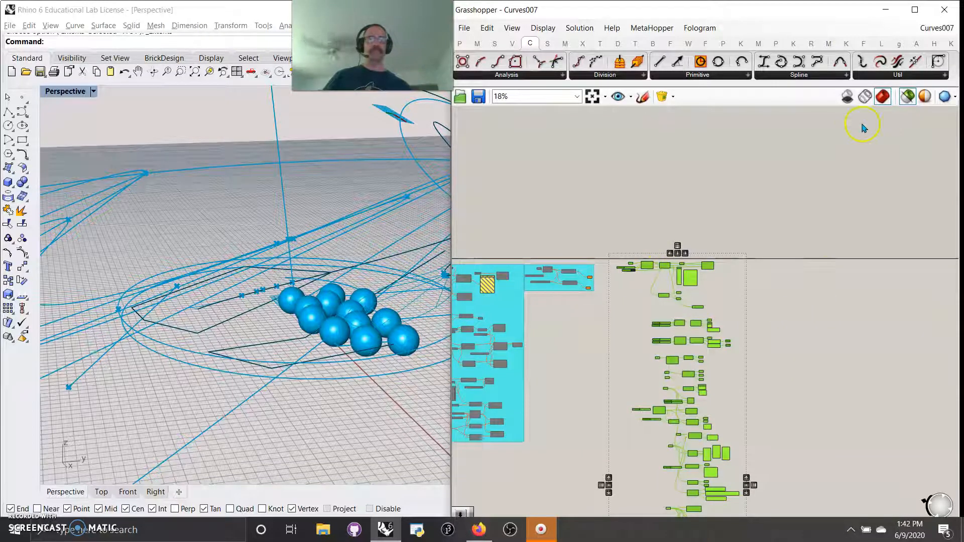
click(904, 103)
click(805, 308)
Step: Window-select the existing Rhino geometry in the Perspective viewport and hide it
right_drag(394, 283, 422, 262)
drag(422, 263, 243, 146)
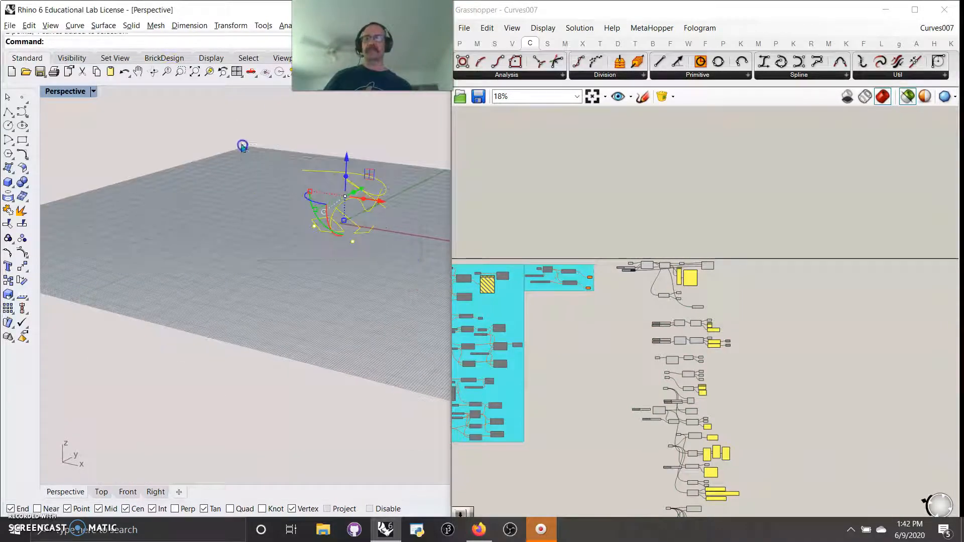
click(69, 58)
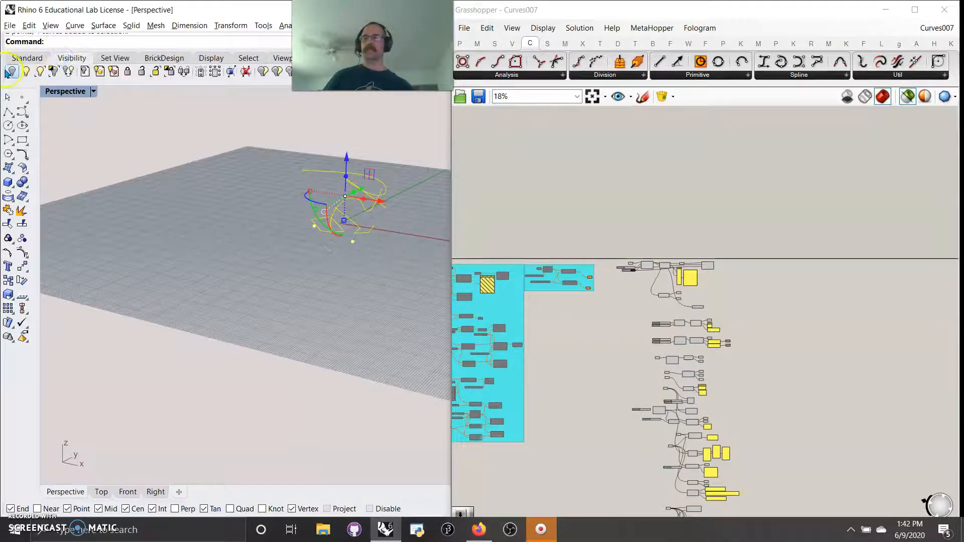
click(14, 73)
right_drag(398, 237, 372, 243)
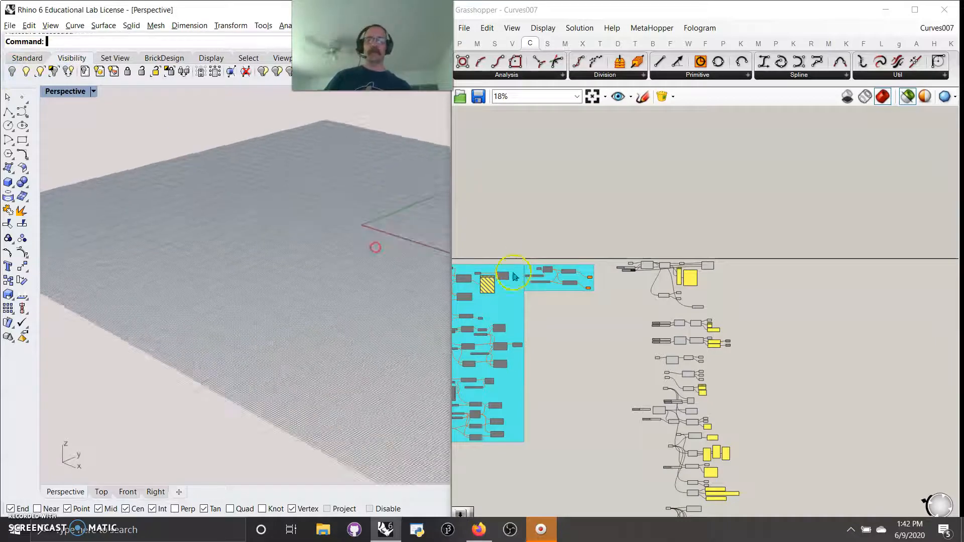
Step: Select the first Interpolate component to preview its curve in the viewport
scroll(641, 259, up, 3)
click(670, 258)
scroll(676, 276, up, 8)
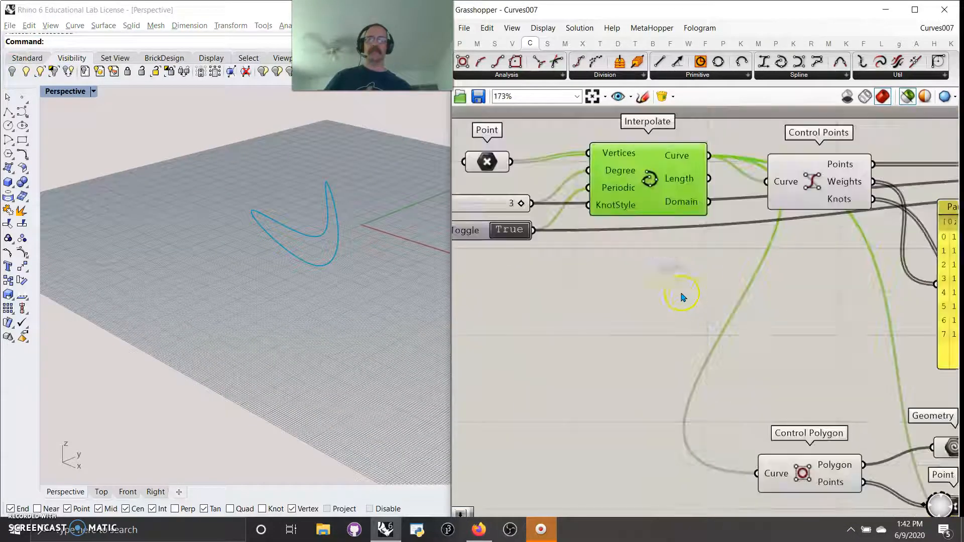
right_drag(678, 277, 772, 330)
Step: Compare the previews of the Point parameter and the Interpolate curve by selecting each in turn
click(580, 219)
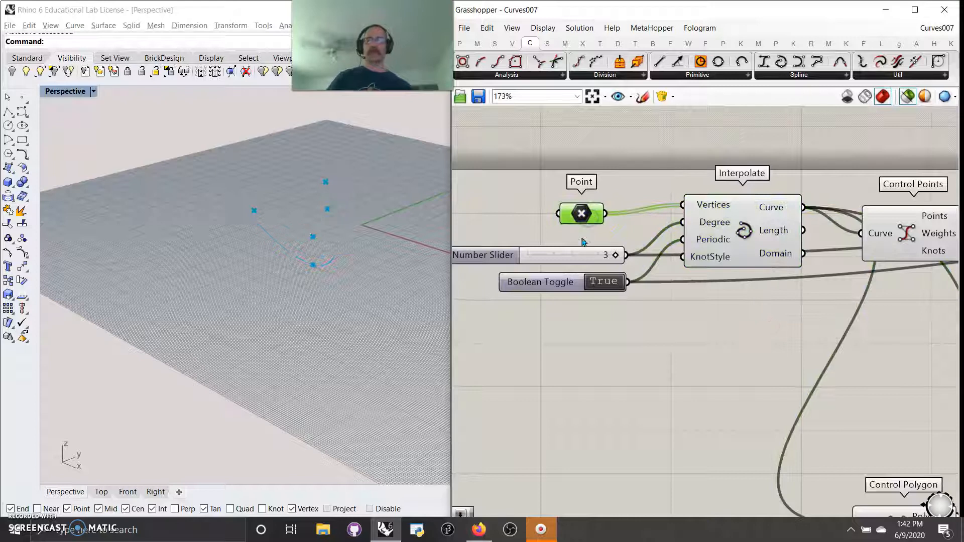
click(736, 230)
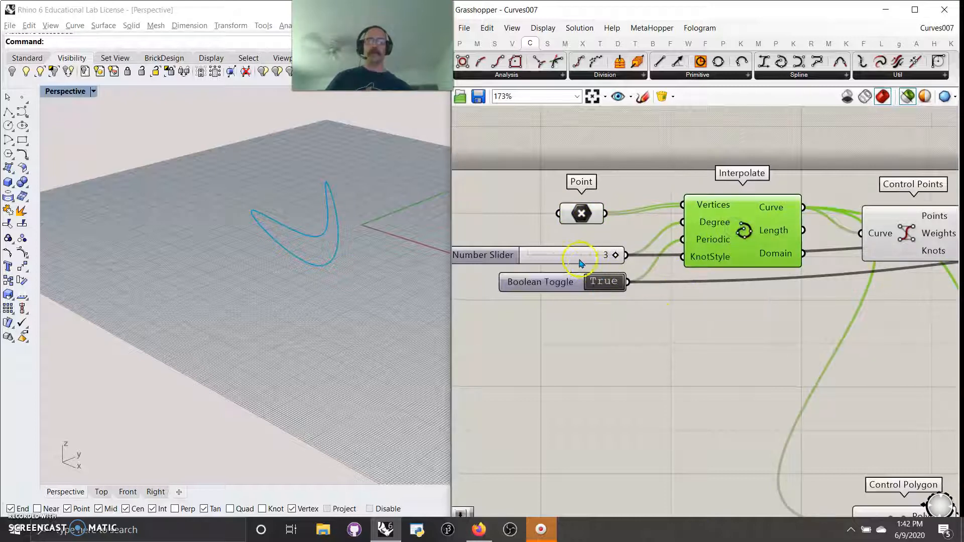
drag(751, 243, 743, 225)
right_drag(829, 296, 790, 297)
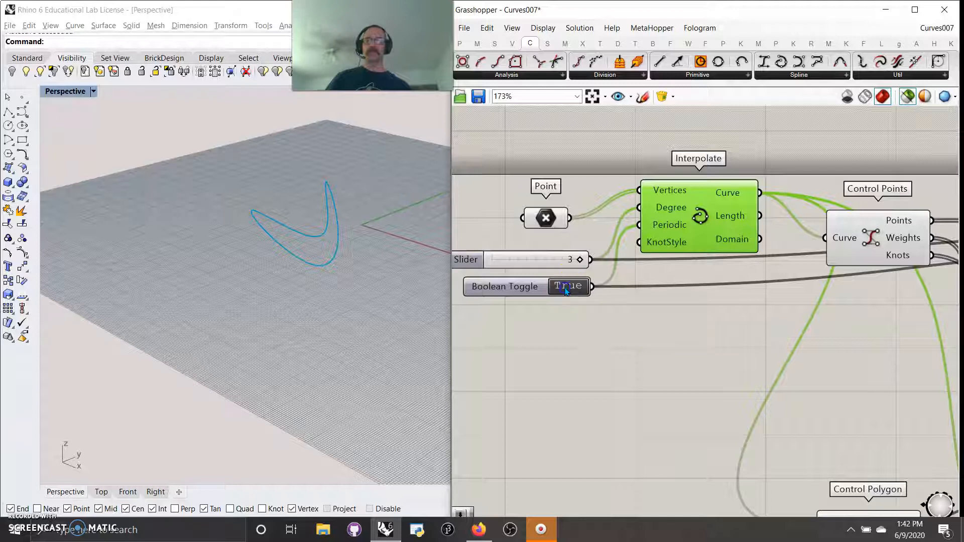
click(668, 269)
right_drag(733, 326, 594, 344)
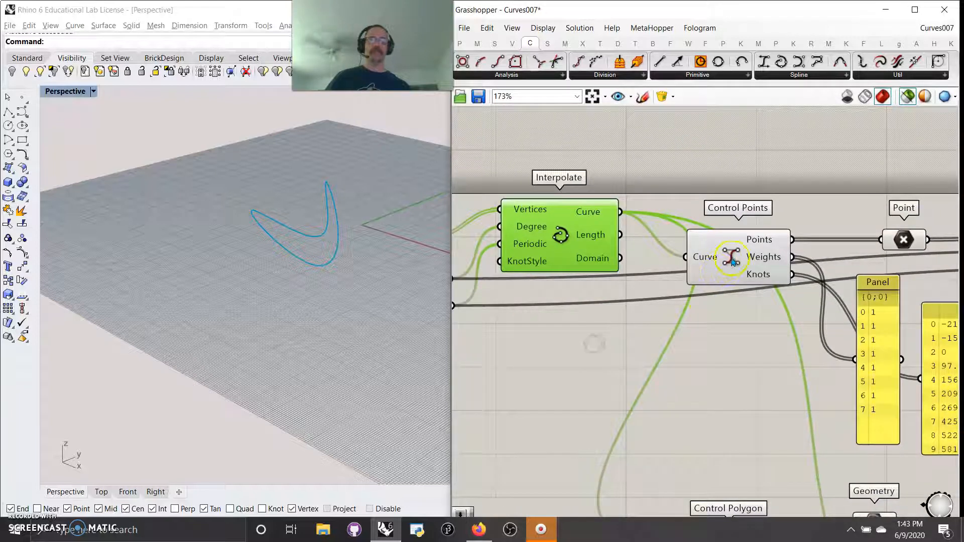
Step: Inspect the Control Points component and the Point parameter holding its extracted points
drag(731, 259, 718, 226)
right_drag(754, 293, 582, 308)
click(565, 242)
click(731, 255)
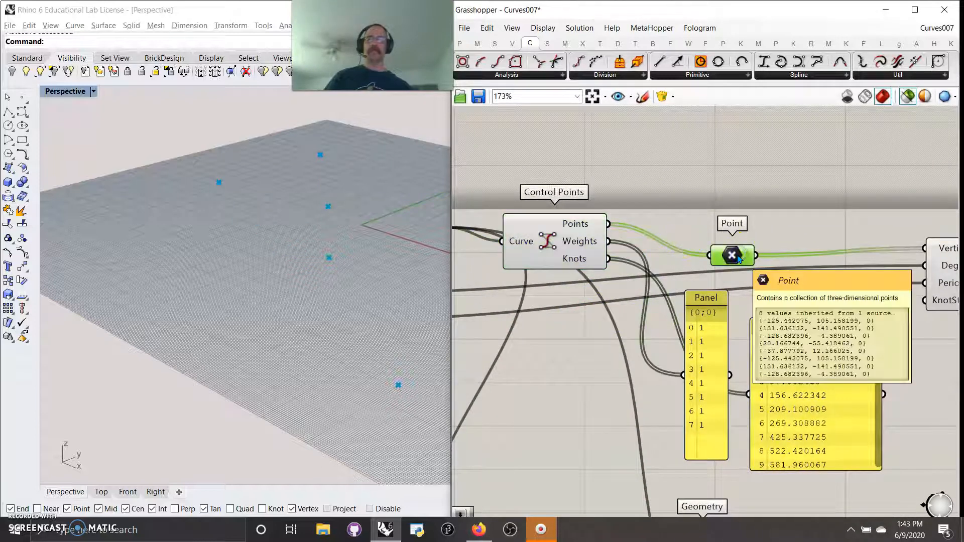
right_drag(649, 348, 642, 294)
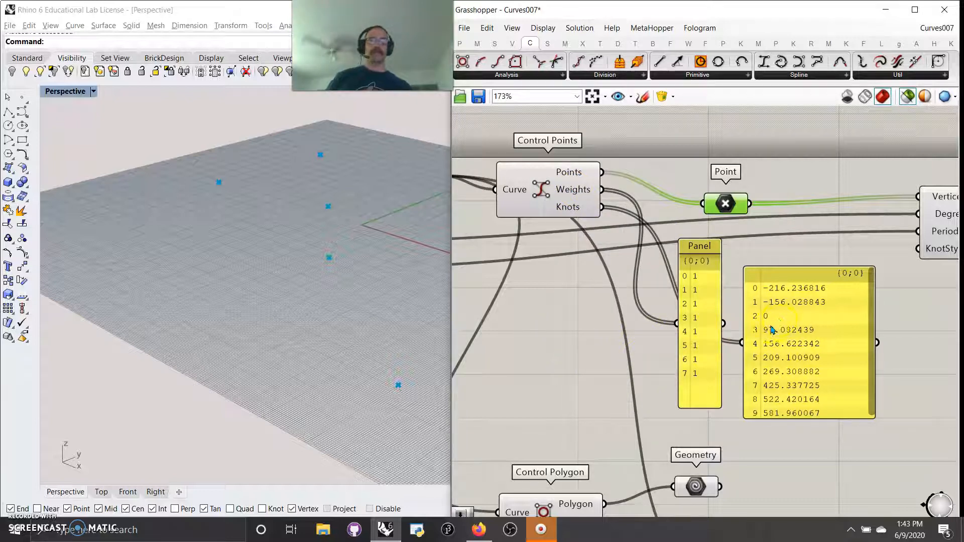
Step: Inspect the knot values coming from the Control Points component's Knots output
click(569, 211)
right_drag(772, 241, 689, 266)
drag(656, 237, 653, 222)
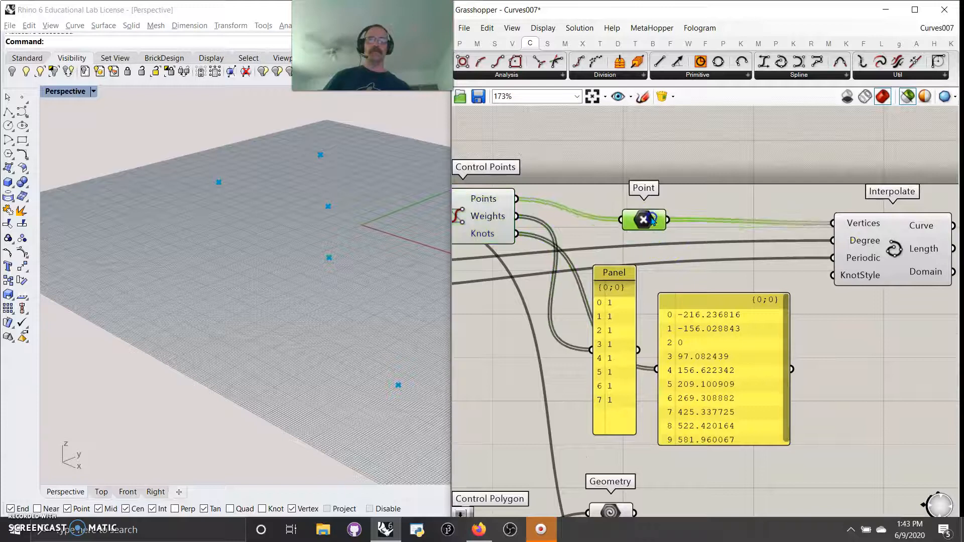
Step: Preview the second Interpolate curve rebuilt from the extracted control points
click(889, 255)
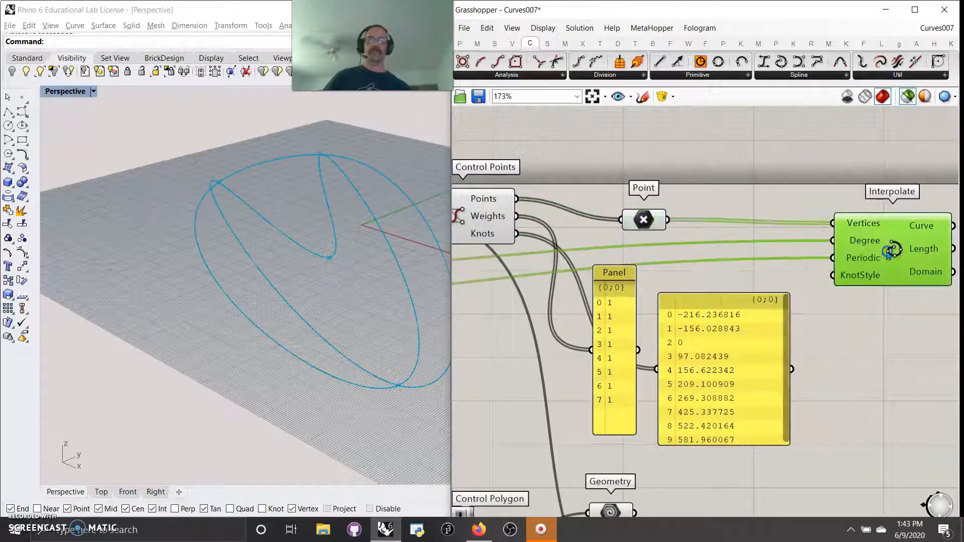
scroll(764, 265, down, 4)
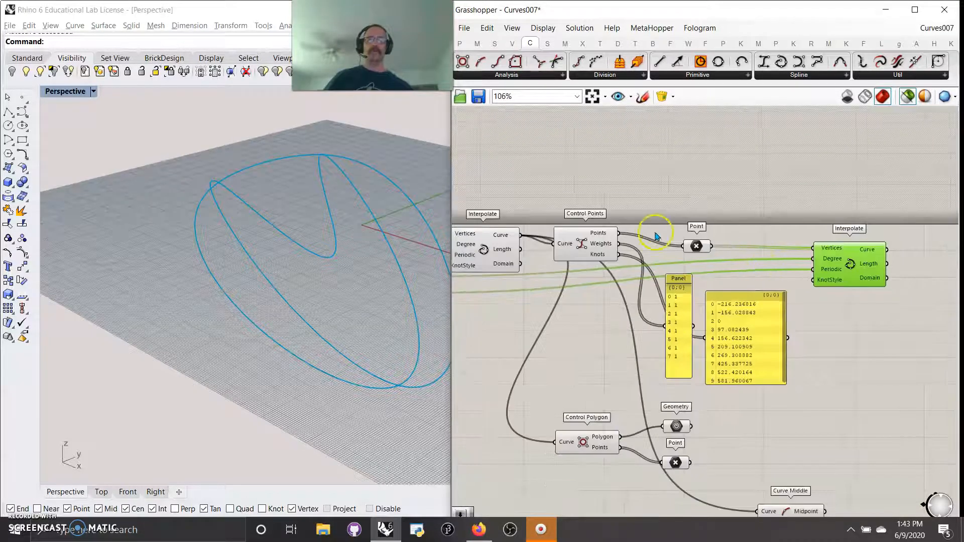
drag(585, 249, 602, 255)
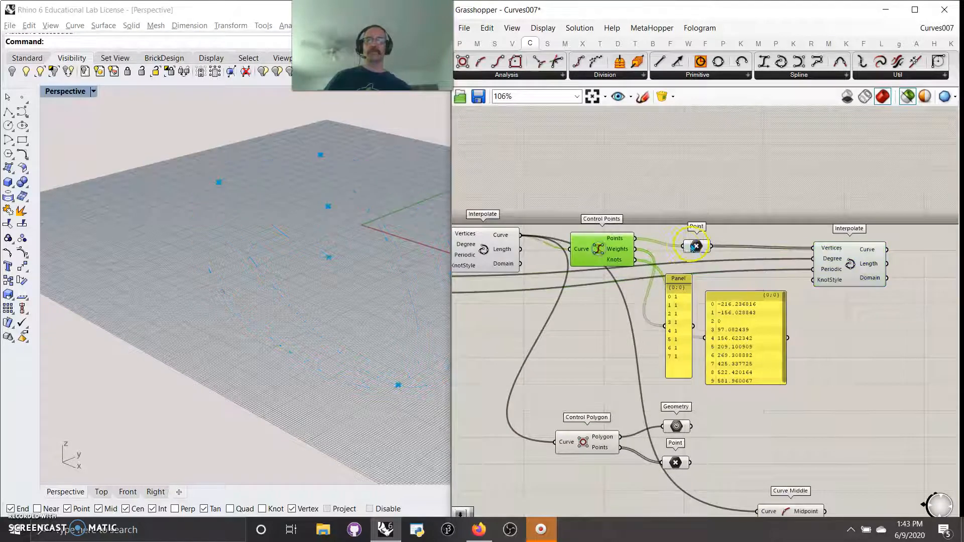
click(699, 247)
click(847, 271)
right_drag(632, 340, 693, 346)
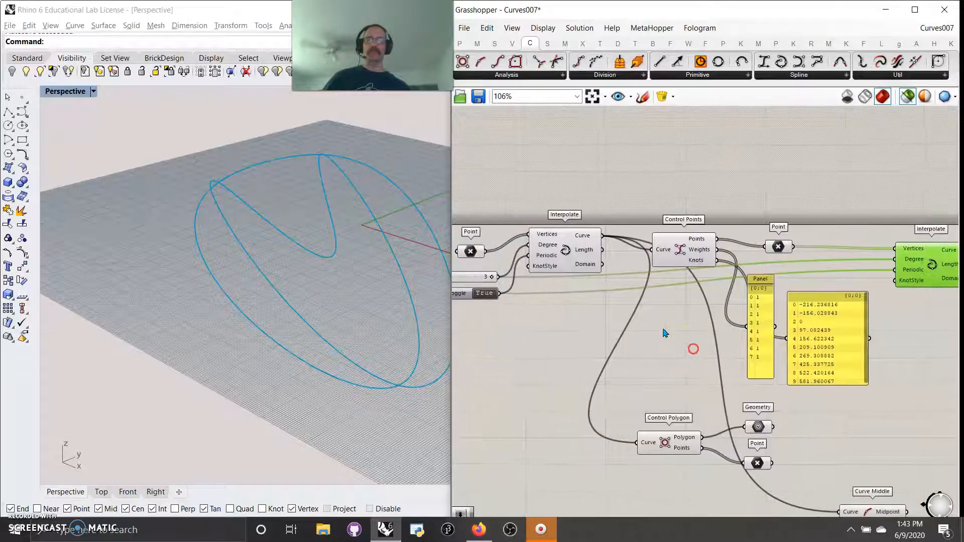
Step: Set the Boolean Toggle on the first Interpolate's Periodic input to False
shift+click(562, 260)
mouse_move(380, 312)
right_down()
mouse_move(361, 282)
mouse_move(390, 327)
mouse_move(381, 308)
right_up()
right_drag(529, 335, 471, 349)
click(543, 293)
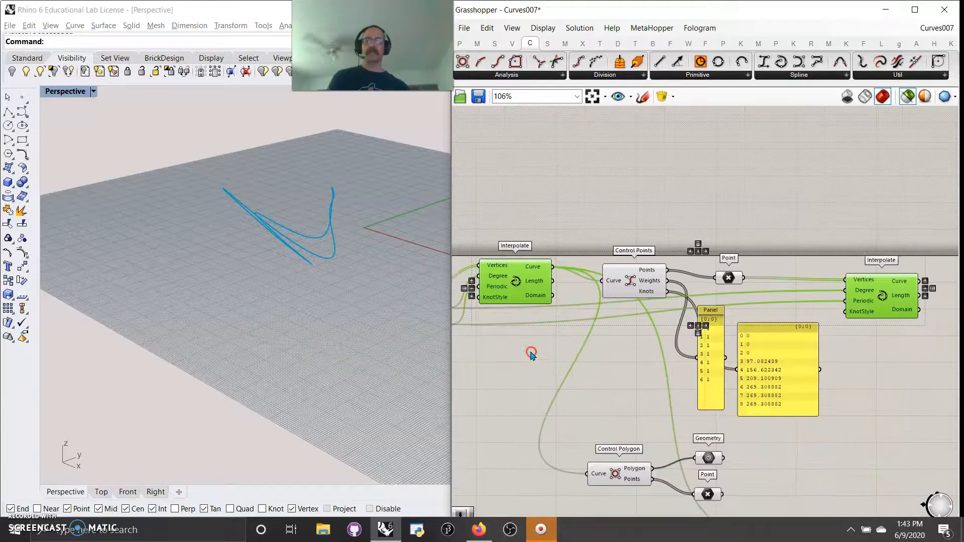
Step: Examine the open interpolated curve and its Control Points output in the viewport
right_drag(353, 229, 338, 265)
click(785, 309)
right_drag(785, 310, 737, 249)
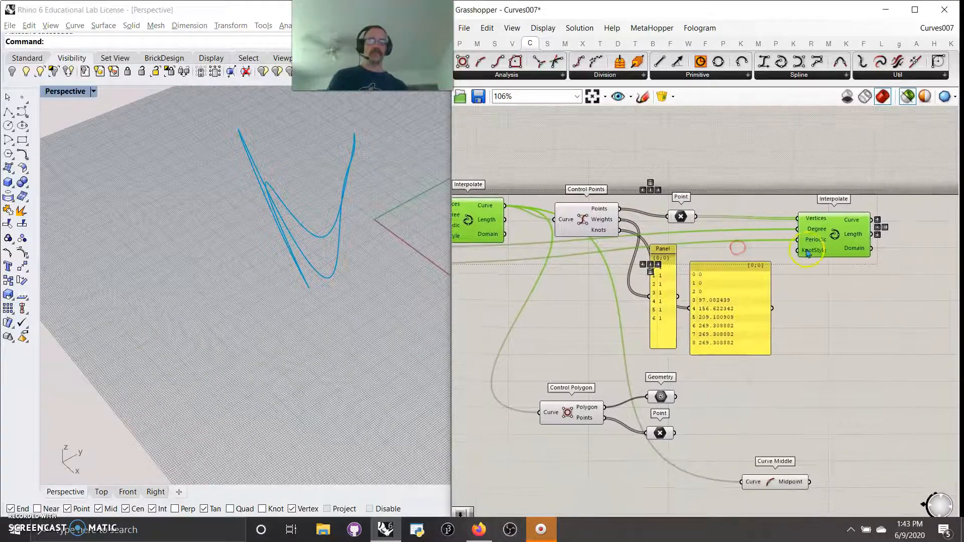
click(583, 217)
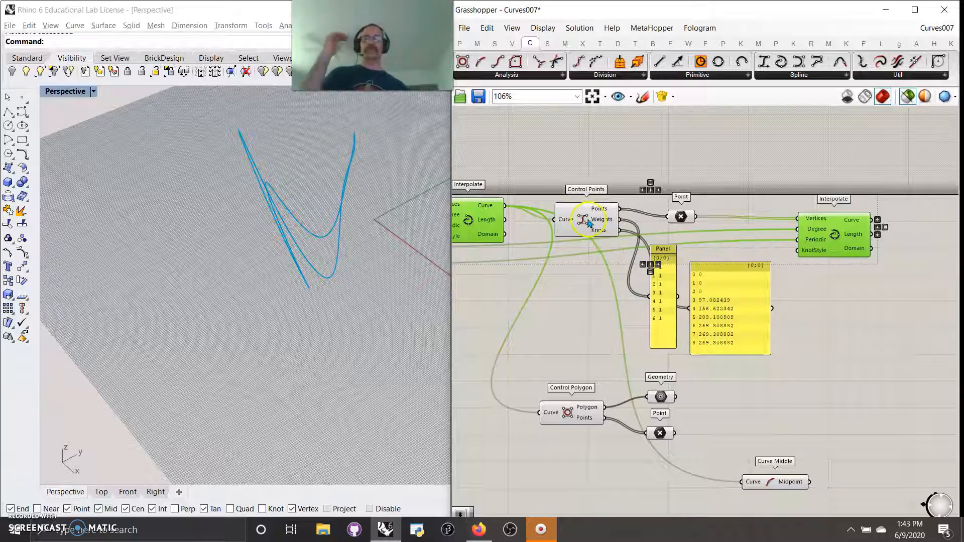
right_drag(556, 317, 682, 273)
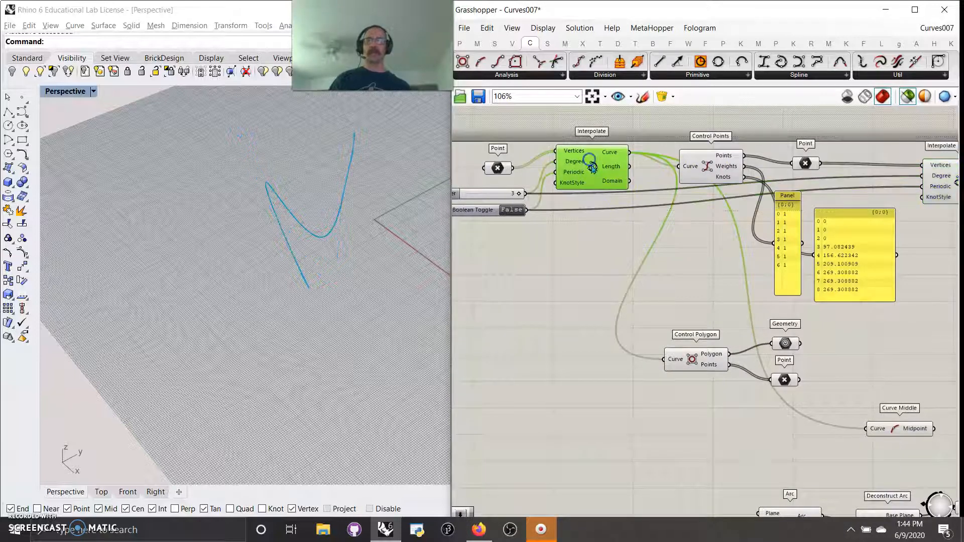
right_drag(391, 288, 335, 285)
Step: Set the Periodic toggle back to True and preview the Control Polygon's Geometry and Point outputs
double_click(511, 209)
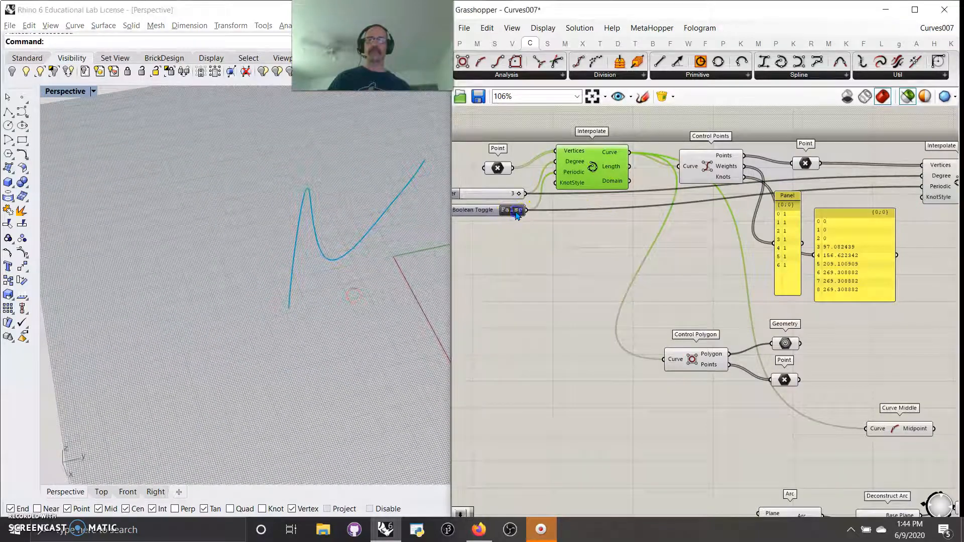
mouse_move(585, 265)
right_down()
mouse_move(566, 252)
mouse_move(574, 249)
right_up()
click(677, 348)
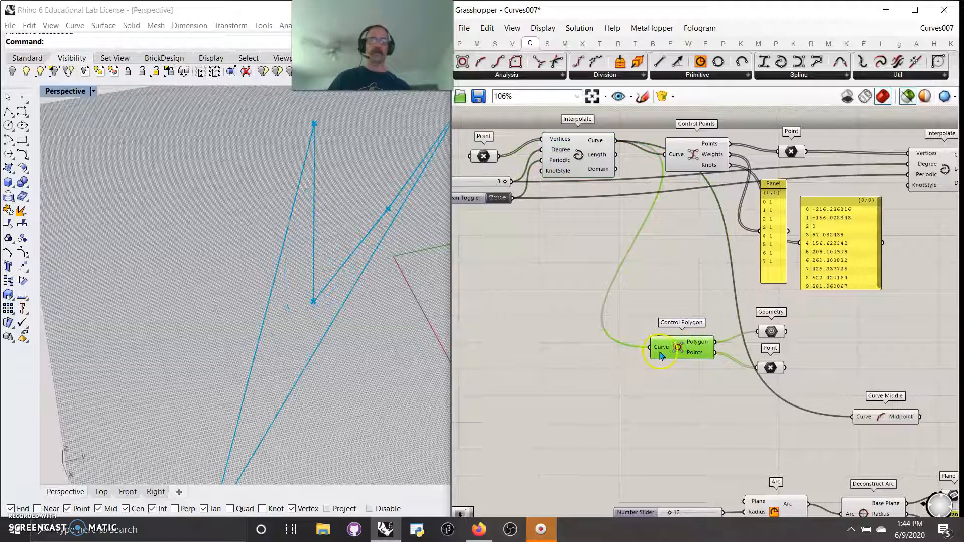
click(762, 338)
right_drag(380, 371, 380, 336)
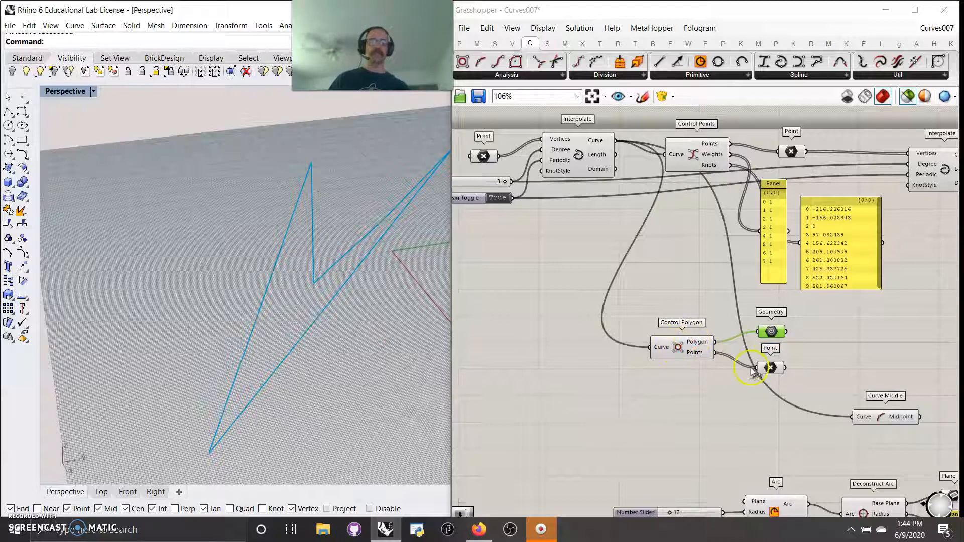
click(770, 369)
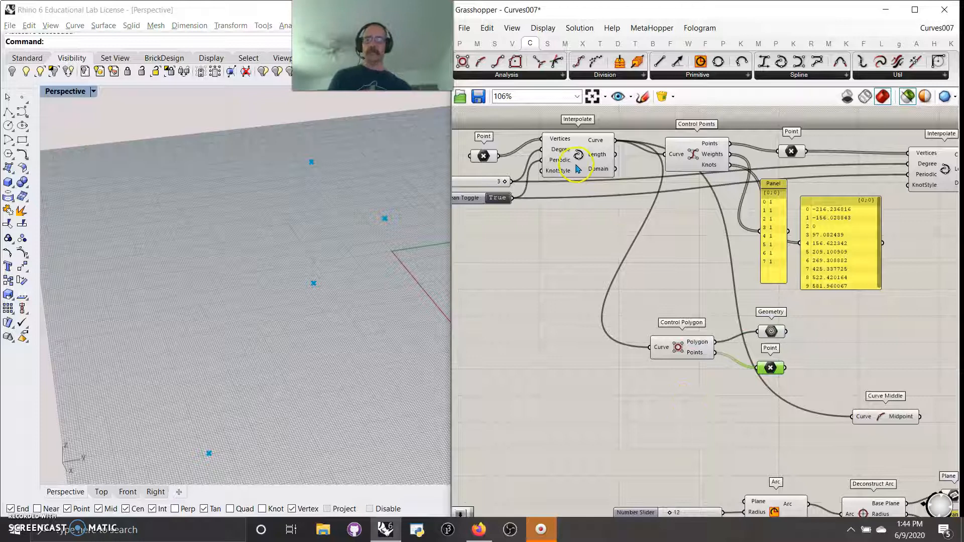
Step: Preview the original points, first Interpolate curve and control polygon together
shift+click(483, 157)
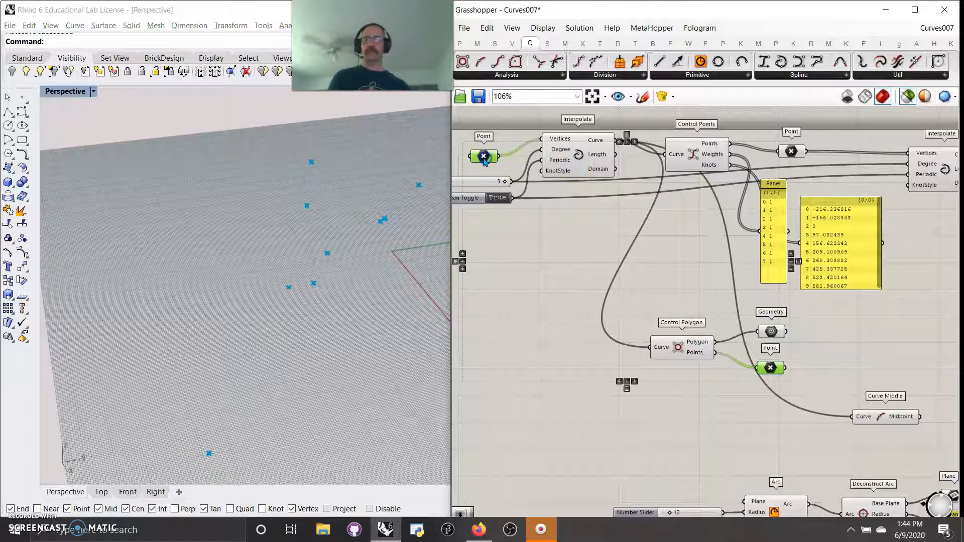
shift+click(585, 161)
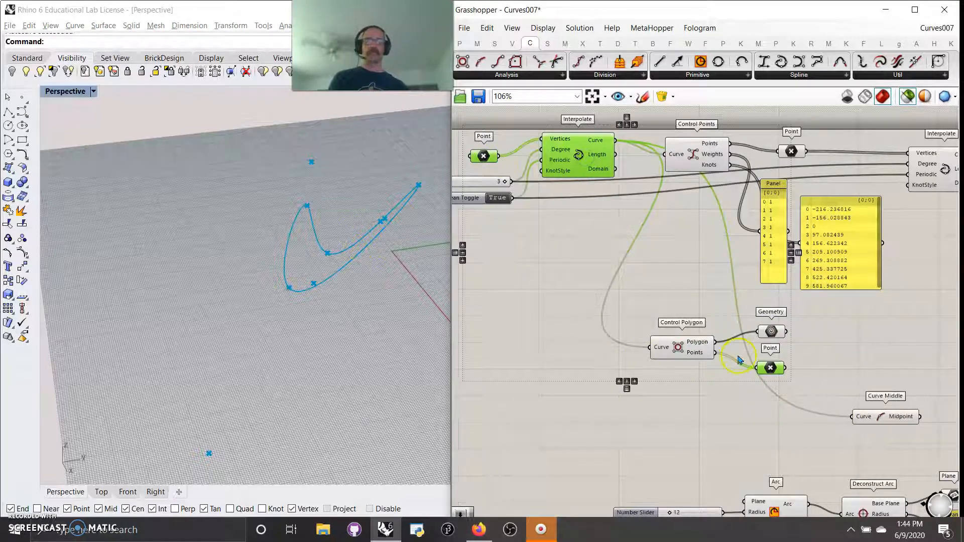
shift+click(772, 334)
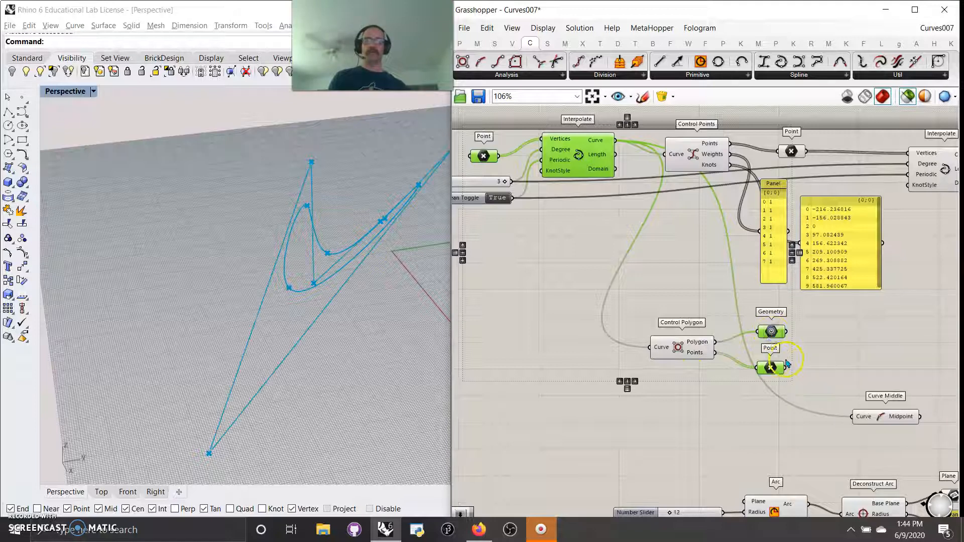
right_drag(702, 390, 609, 330)
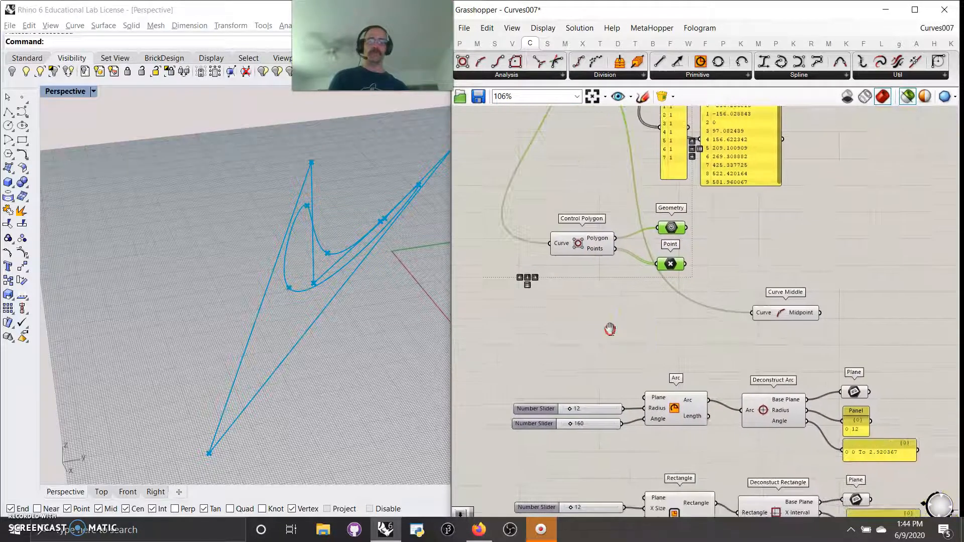
Step: Set the Periodic Boolean Toggle of the first Interpolate to False again
click(777, 317)
right_drag(509, 277, 598, 400)
click(568, 167)
click(491, 218)
Step: Preview the Curve Middle midpoint together with the first Interpolate curve
click(876, 444)
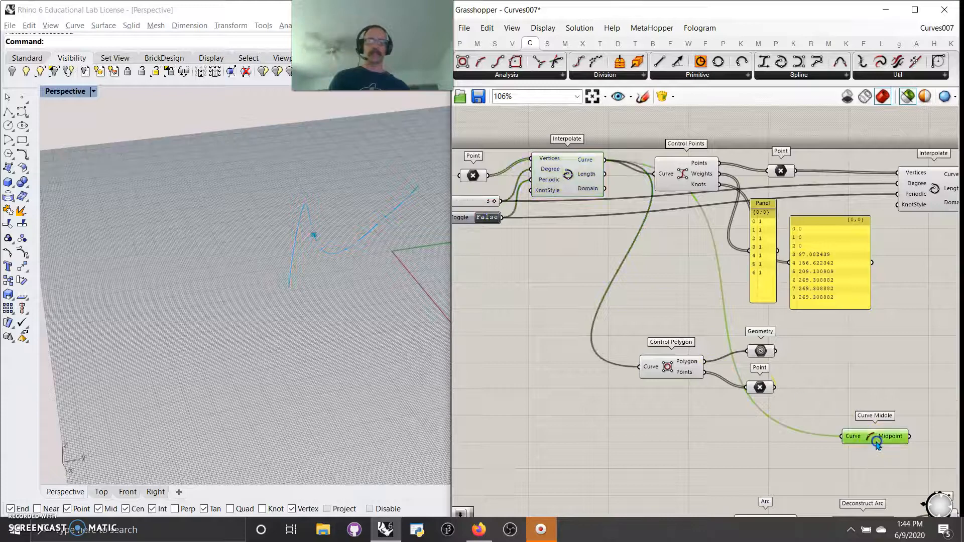
shift+click(550, 181)
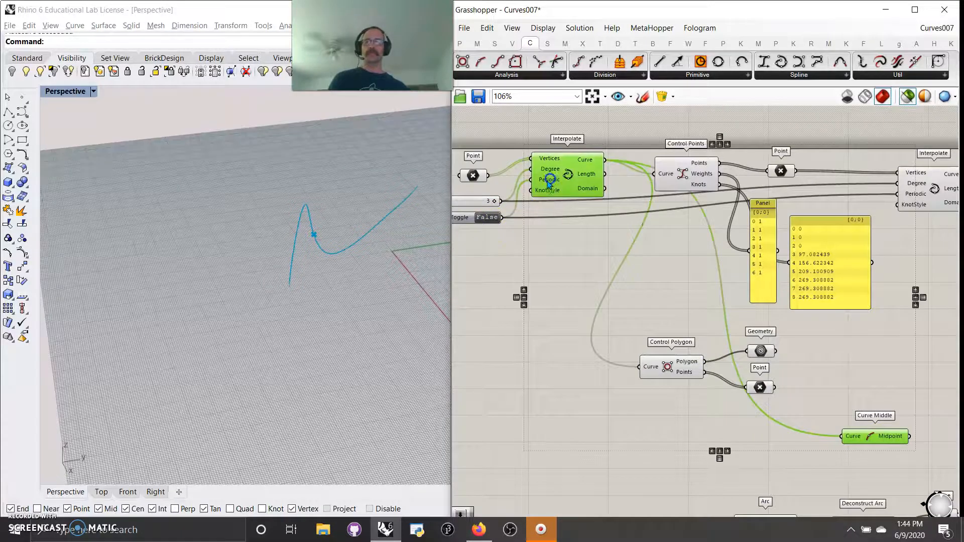
Step: Preview the Arc and Deconstruct Arc outputs, including the base plane and the radius and angle panels
right_drag(318, 312, 336, 321)
right_drag(758, 447, 673, 257)
right_drag(689, 311, 672, 187)
click(662, 235)
right_drag(380, 254, 232, 268)
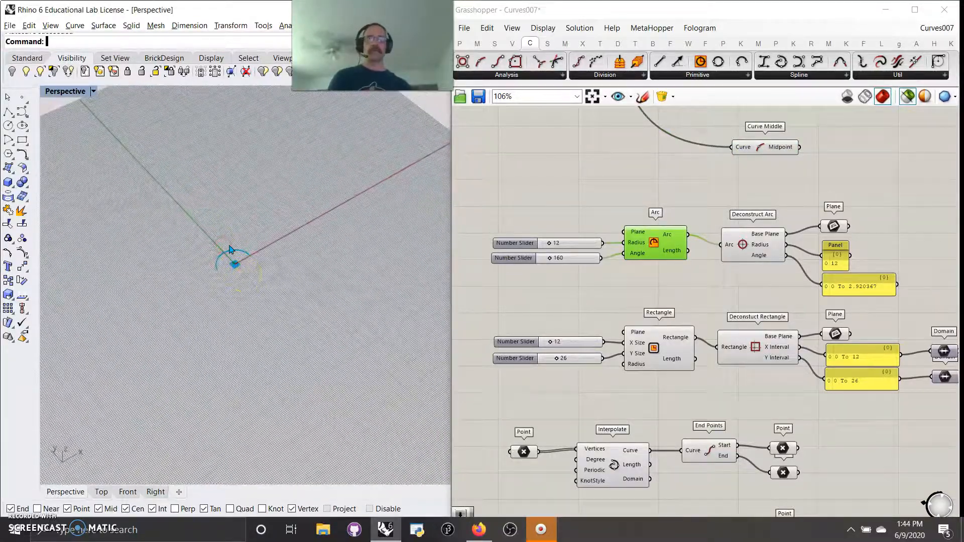
click(755, 250)
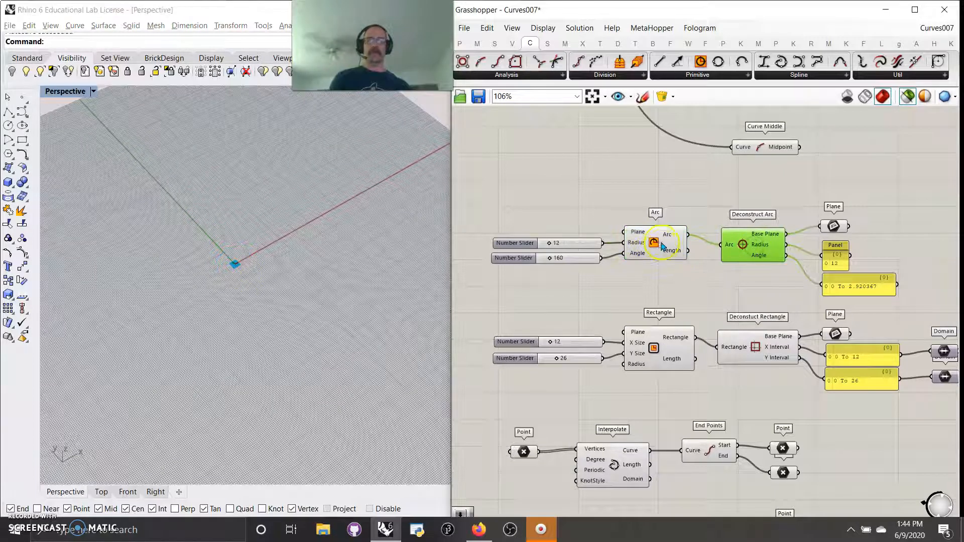
shift+click(662, 249)
shift+click(834, 246)
shift+click(829, 226)
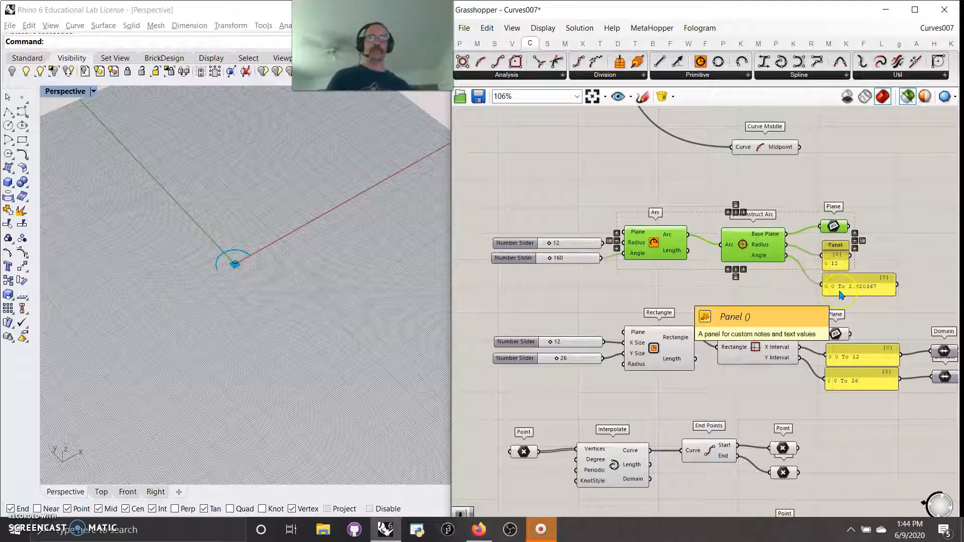
click(872, 290)
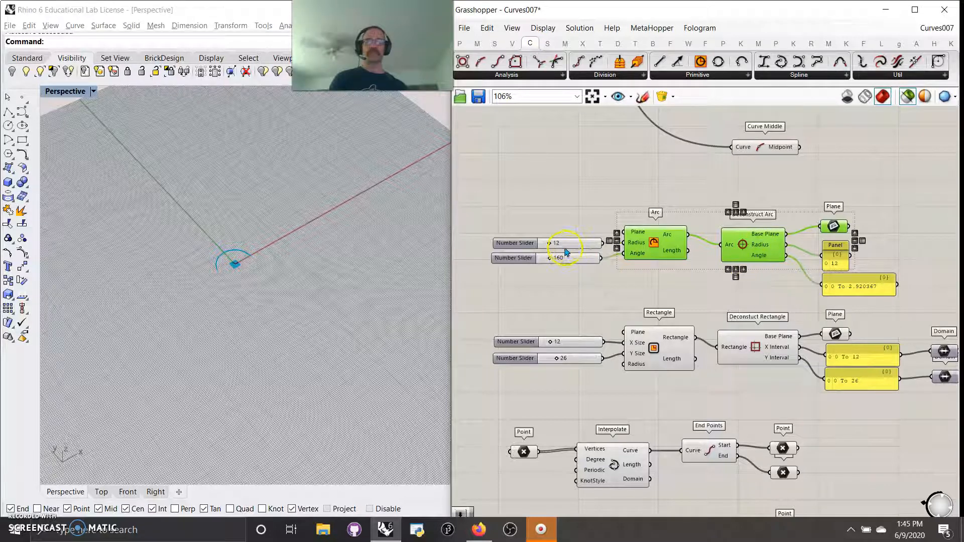
Step: Set the Arc's angle slider to 75
drag(572, 264, 565, 279)
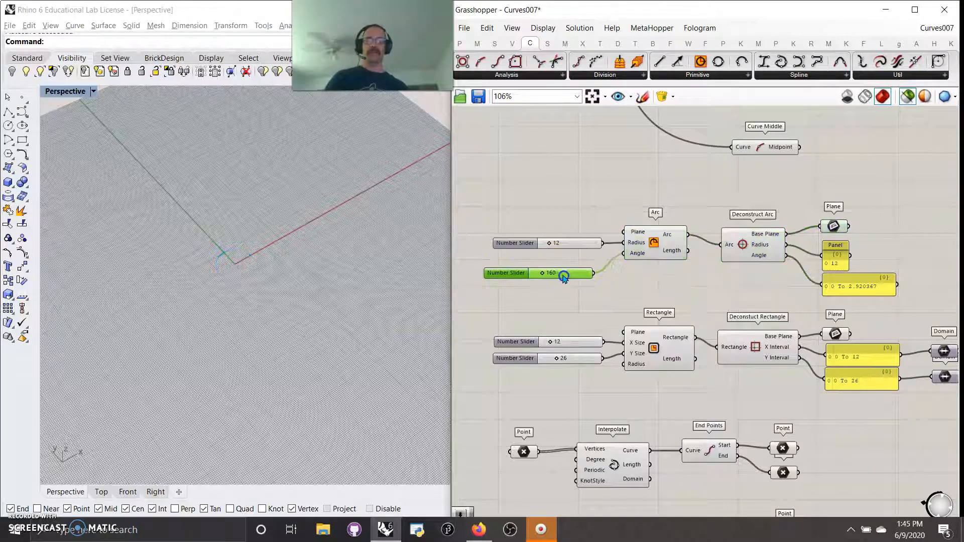
click(641, 246)
shift+click(834, 227)
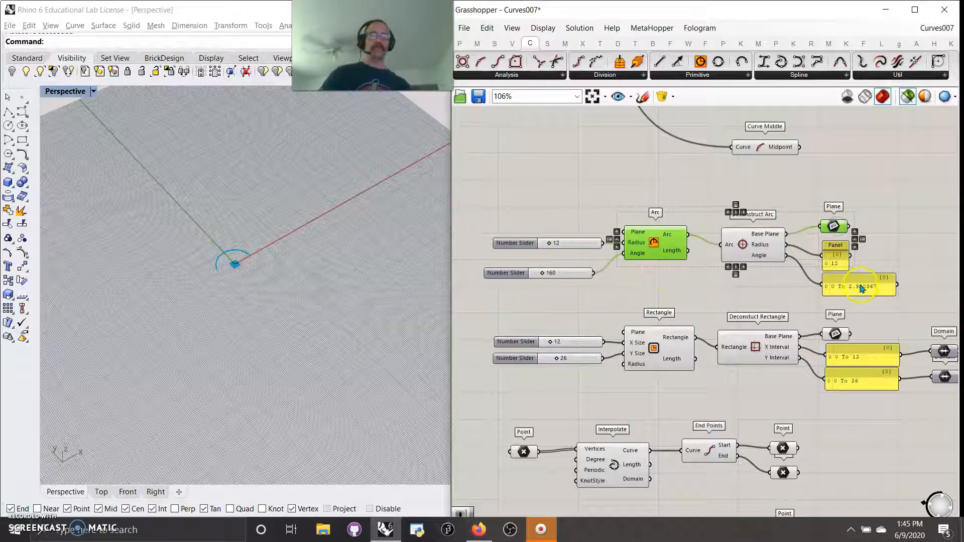
drag(540, 277, 540, 279)
right_drag(570, 317, 564, 255)
drag(546, 215, 549, 205)
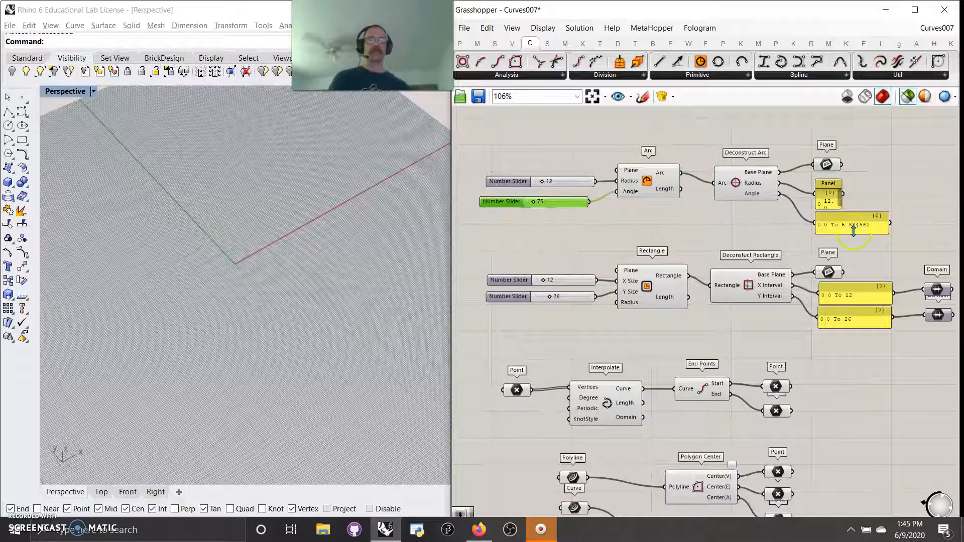
Step: Preview the Rectangle and the Deconstruct Rectangle outputs, including its base plane and interval domains
right_click(753, 199)
click(709, 224)
right_drag(668, 242, 638, 151)
right_drag(635, 240, 654, 238)
click(651, 192)
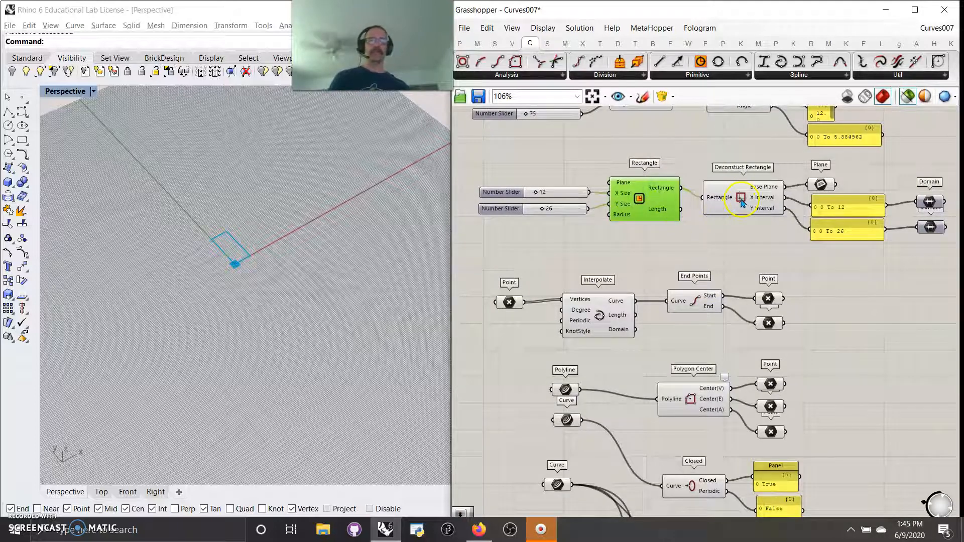
shift+click(742, 201)
click(749, 246)
click(740, 202)
click(816, 185)
click(930, 202)
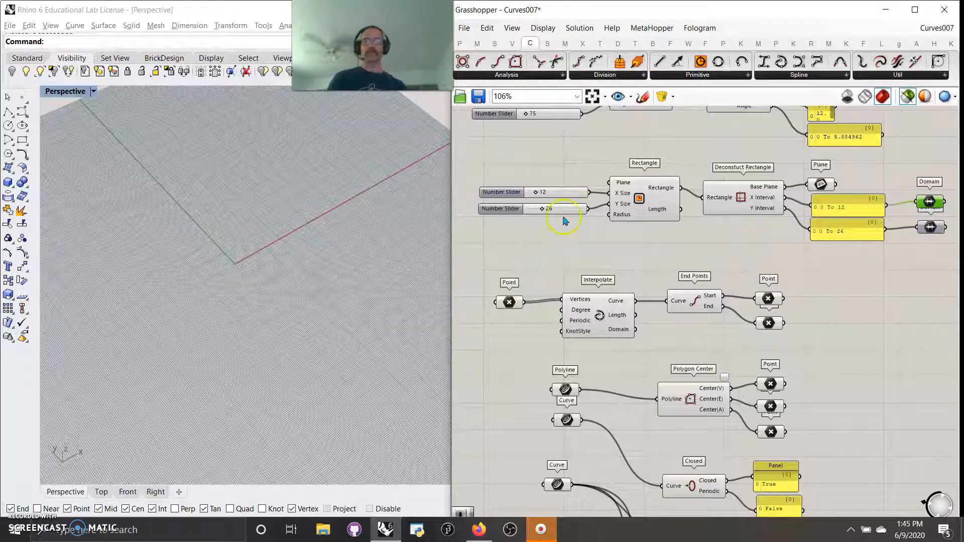
click(736, 202)
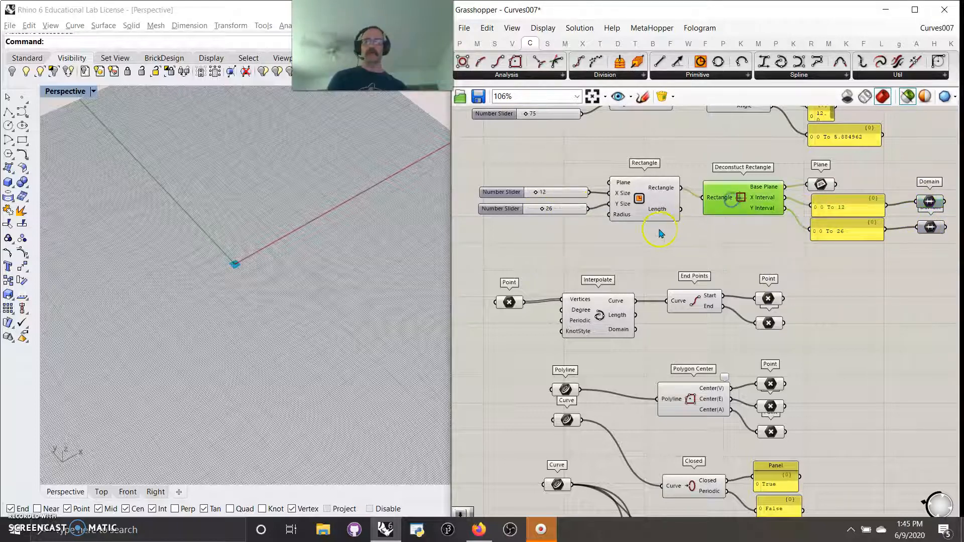
click(641, 198)
Step: Set the rectangle's X size slider to 35 and Y size slider to 37
drag(543, 211, 548, 192)
right_drag(644, 261, 627, 162)
click(584, 220)
click(495, 206)
shift+click(578, 221)
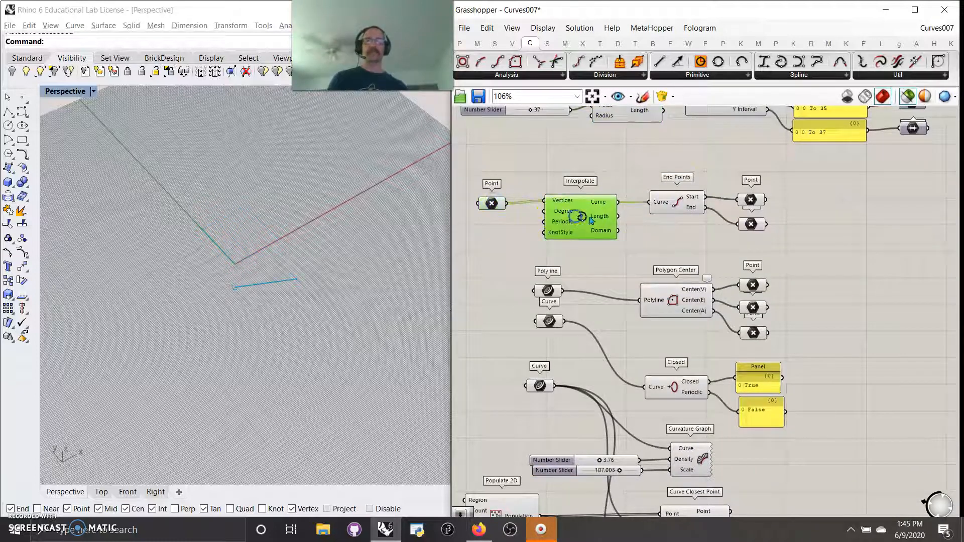
Step: Preview the End Points component with its start and end points
click(675, 212)
click(750, 200)
click(752, 224)
Step: Preview the Polygon Center's polyline input and its three vertex, edge and area center points
right_drag(671, 240, 731, 147)
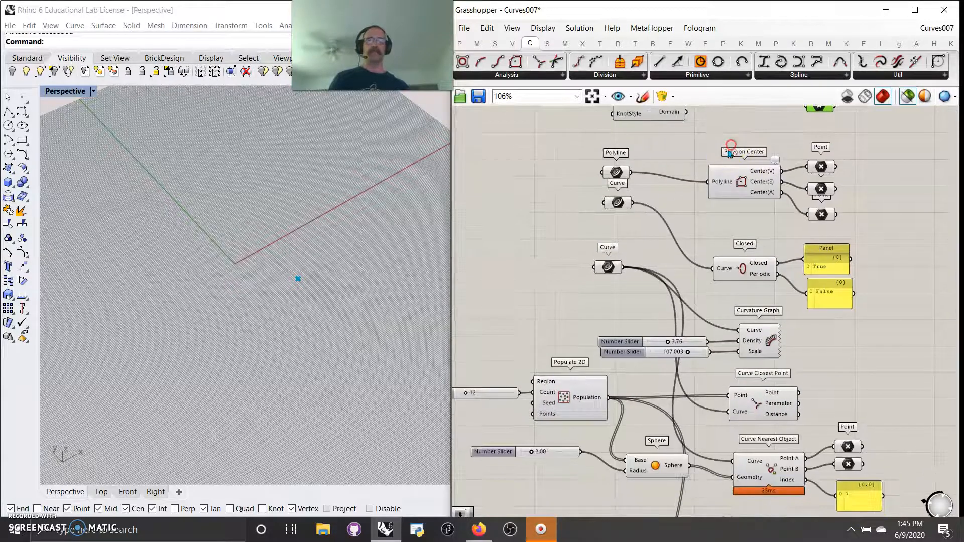
right_drag(720, 226, 712, 261)
click(723, 228)
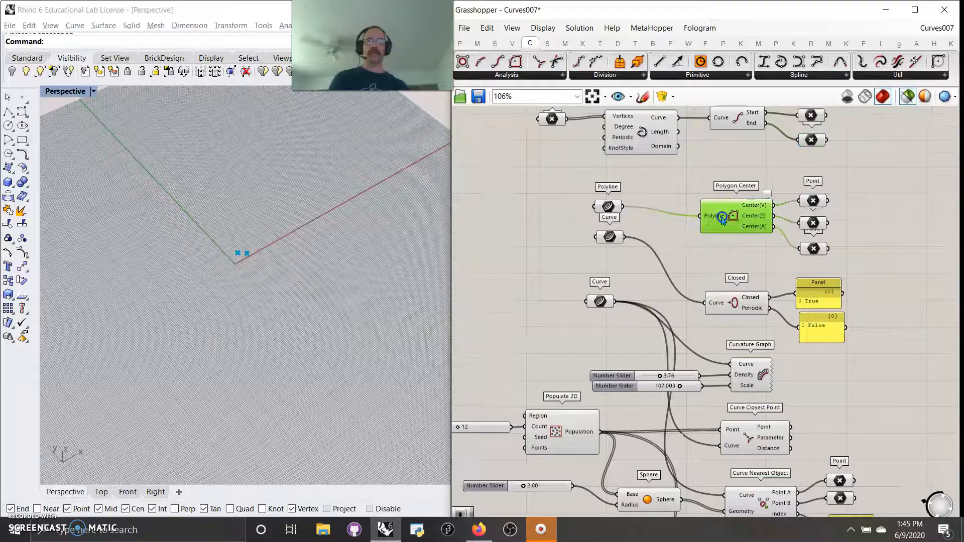
click(608, 208)
right_drag(361, 254, 304, 328)
click(611, 206)
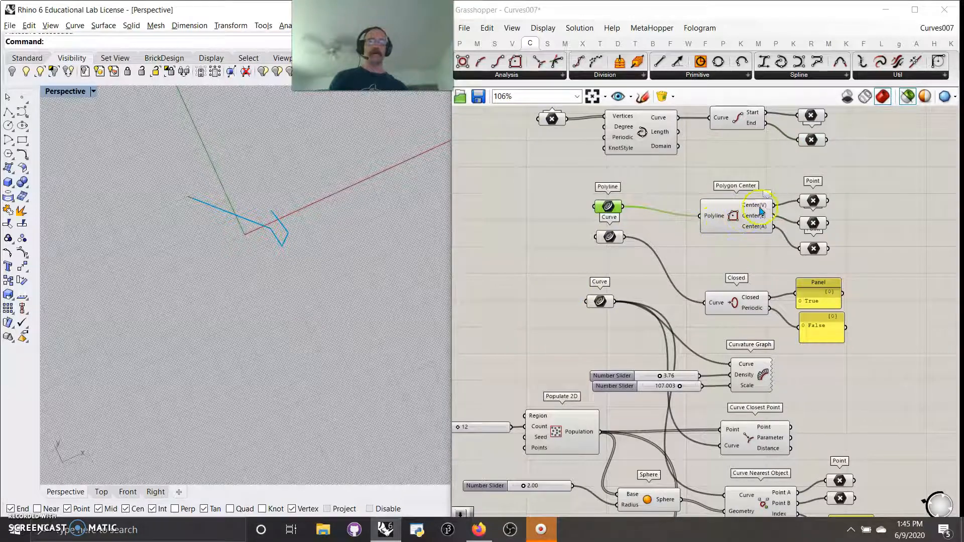
click(813, 201)
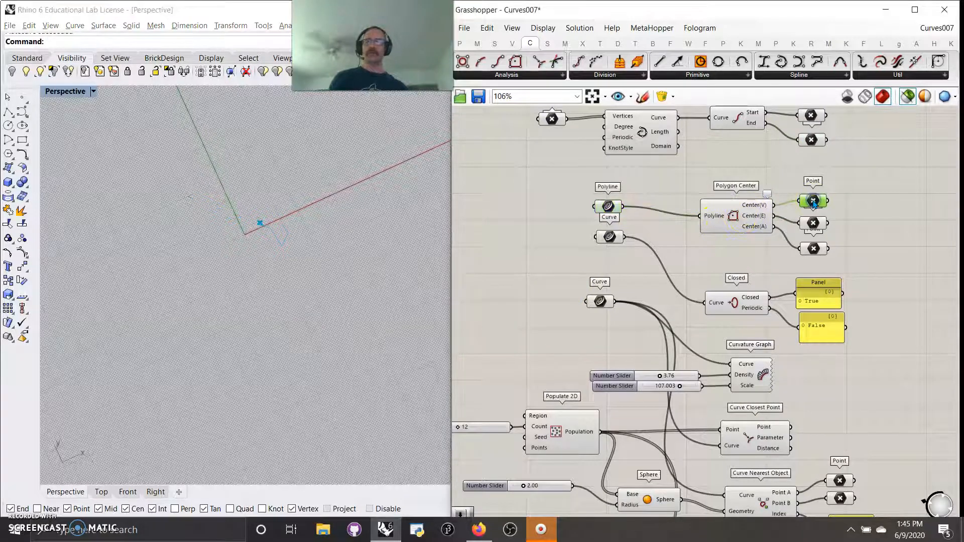
click(814, 226)
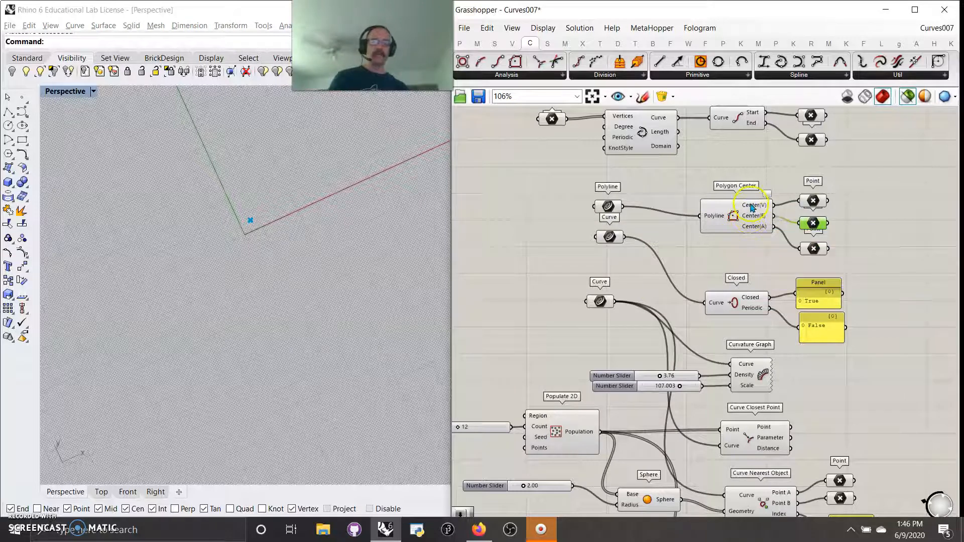
mouse_move(751, 218)
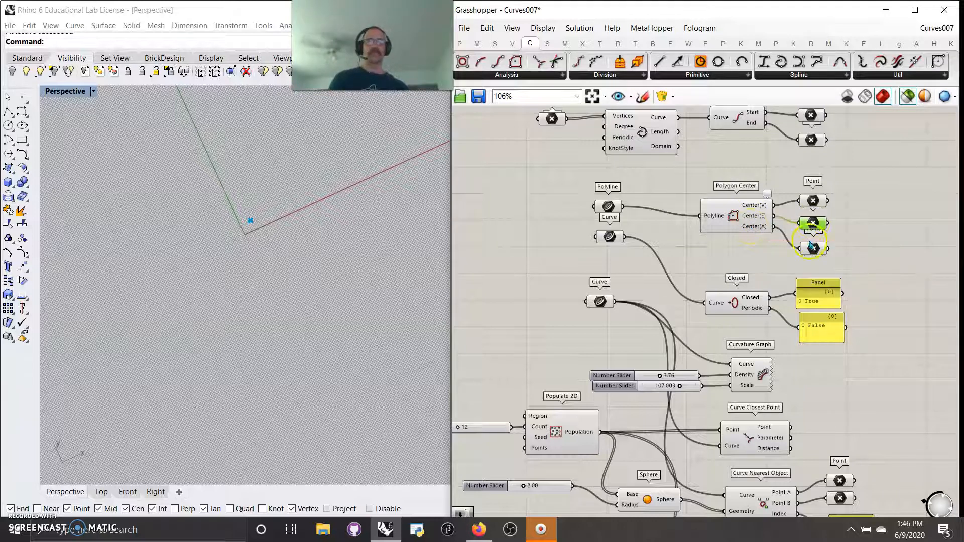
click(813, 249)
Step: Connect the Curve parameter to the Polygon Center's Polyline input
right_drag(730, 257, 733, 237)
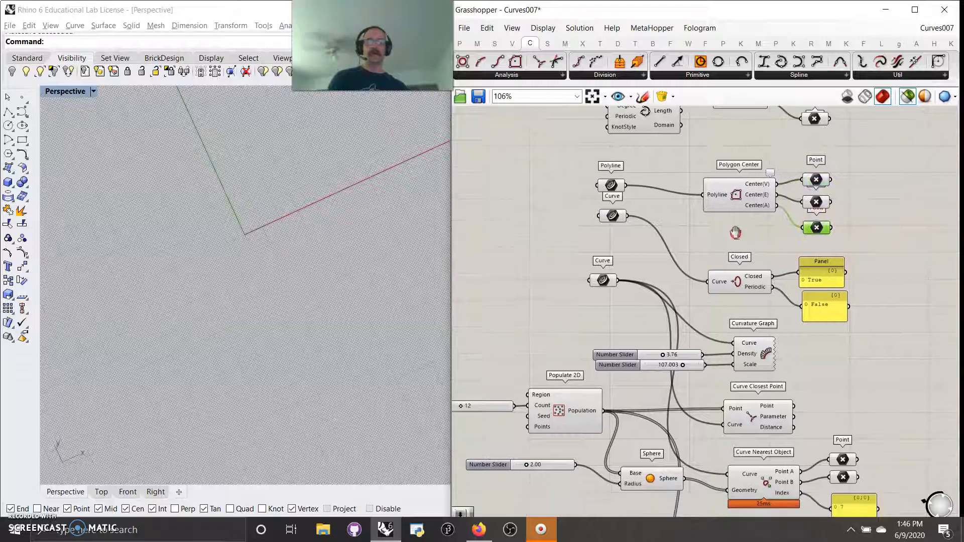
click(735, 199)
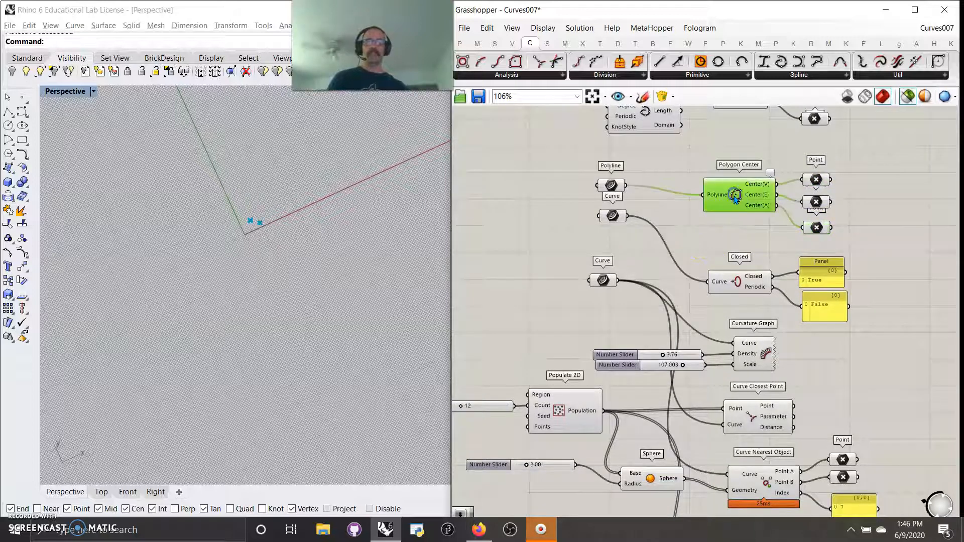
click(611, 184)
click(612, 216)
drag(627, 215, 703, 195)
Step: Preview the three Polygon Center points computed from the curve input
click(818, 227)
click(816, 202)
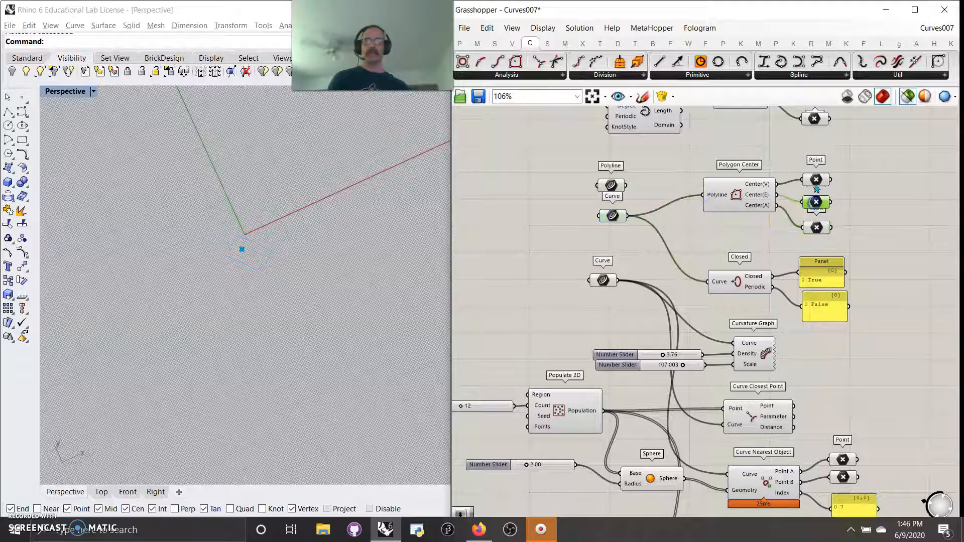
click(817, 232)
scroll(246, 246, up, 10)
click(817, 203)
click(815, 180)
Step: Connect the Polyline parameter to the Closed component's Curve input and preview its Closed result
right_drag(716, 243, 707, 200)
click(720, 252)
click(739, 229)
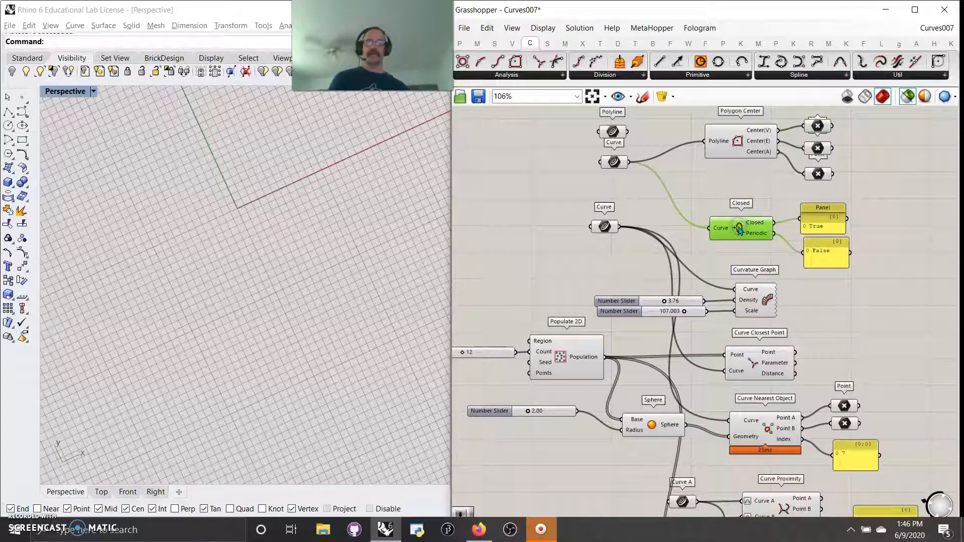
click(613, 162)
click(612, 132)
drag(634, 131, 711, 228)
right_drag(737, 235, 747, 291)
click(842, 323)
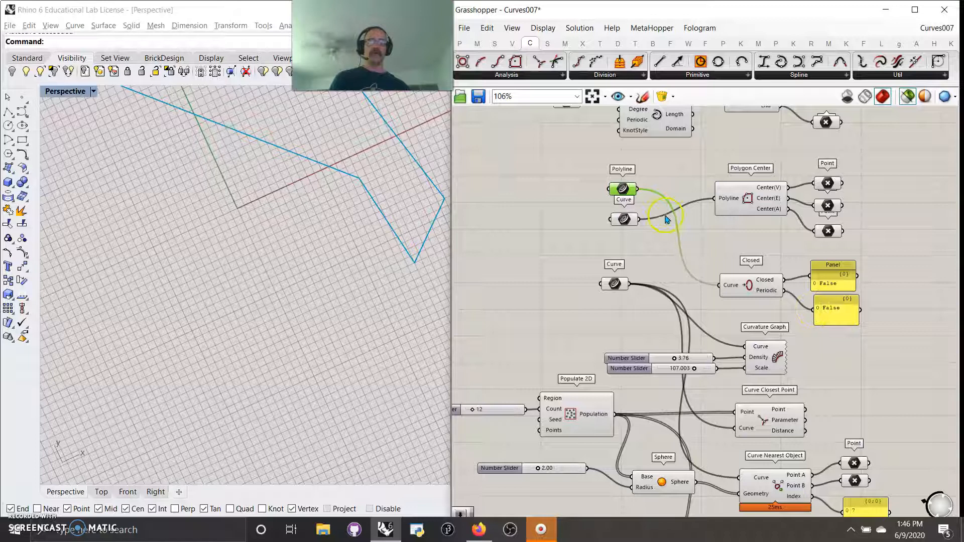
Step: Reconnect the Curve parameter to the Closed component's Curve input
drag(637, 220, 719, 286)
click(625, 221)
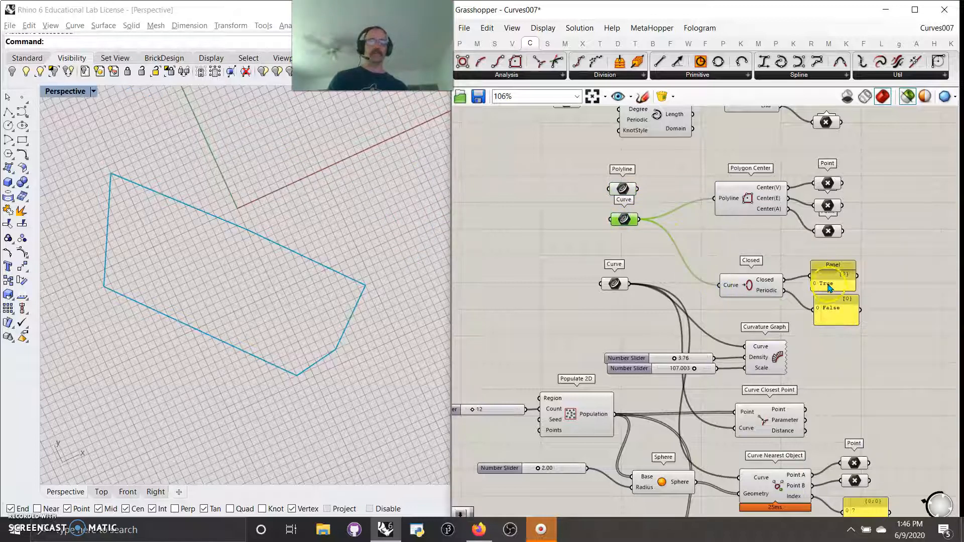
Step: Preview the Curvature Graph of the curve in the viewport
mouse_move(765, 294)
right_drag(761, 362, 737, 227)
click(737, 227)
right_drag(280, 230, 249, 185)
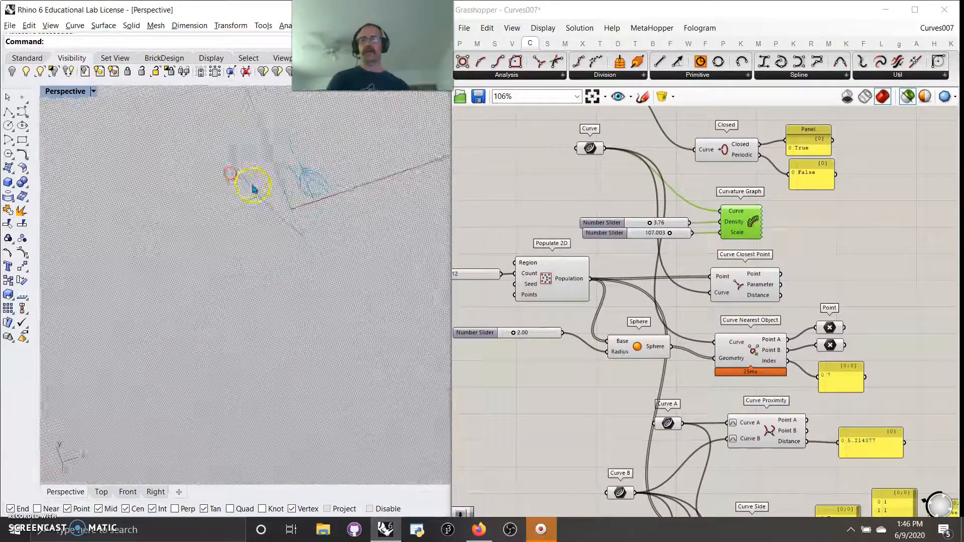
scroll(251, 183, up, 2)
right_drag(288, 152, 217, 291)
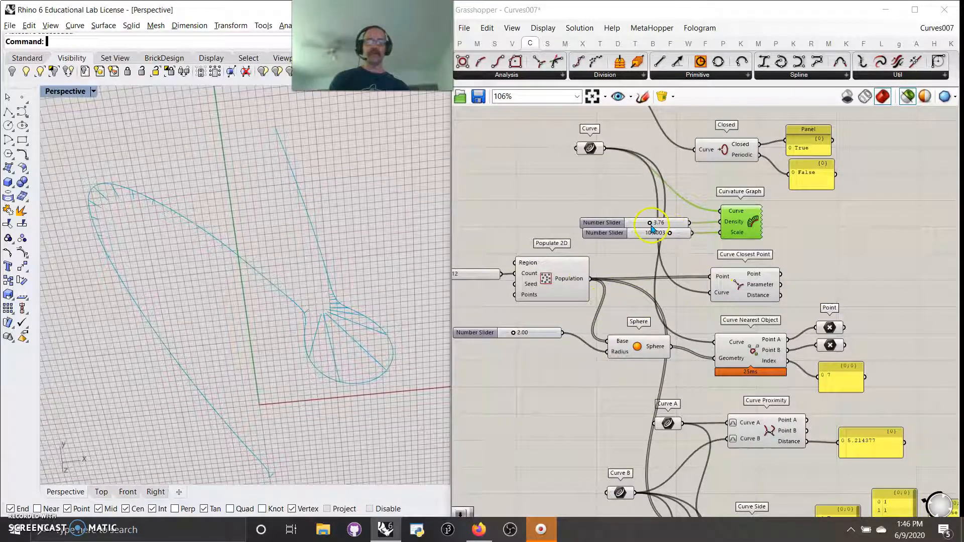
Step: Set the Curvature Graph density slider to 3.10 and the scale slider to 105.120
drag(650, 223, 663, 240)
right_drag(617, 265, 635, 195)
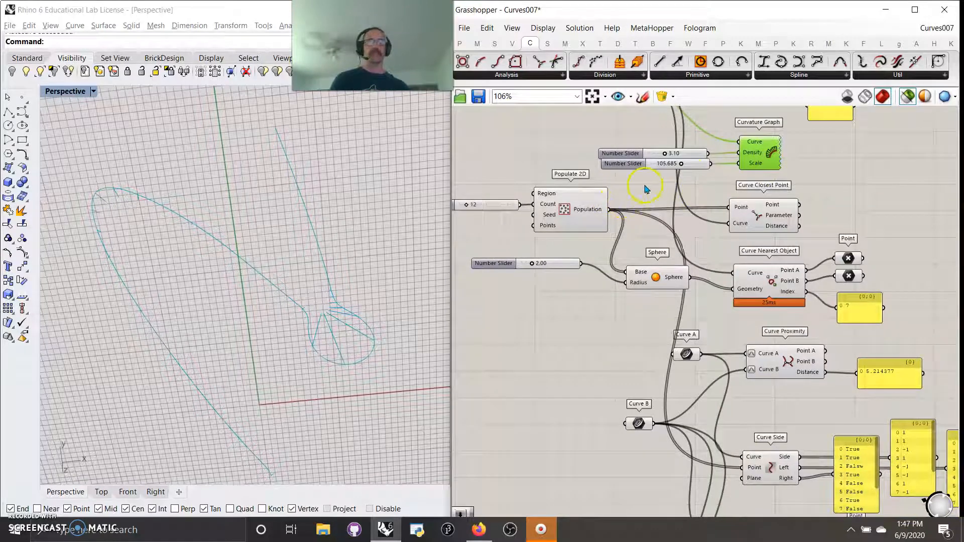
mouse_move(681, 164)
mouse_down()
mouse_move(645, 168)
mouse_move(678, 170)
mouse_up()
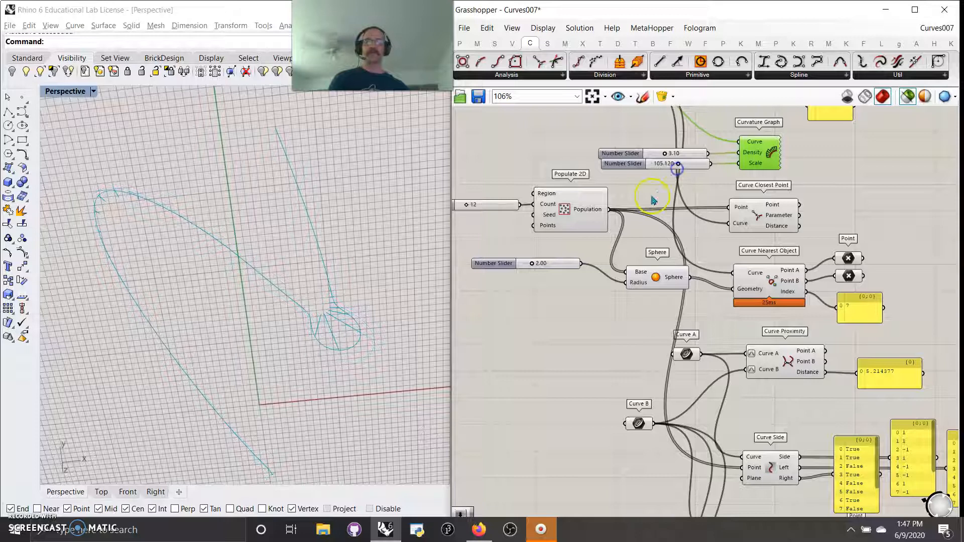
Step: Preview the Populate 2D points and the Curve Closest Point results together with the source curve
click(570, 221)
right_drag(651, 244, 704, 231)
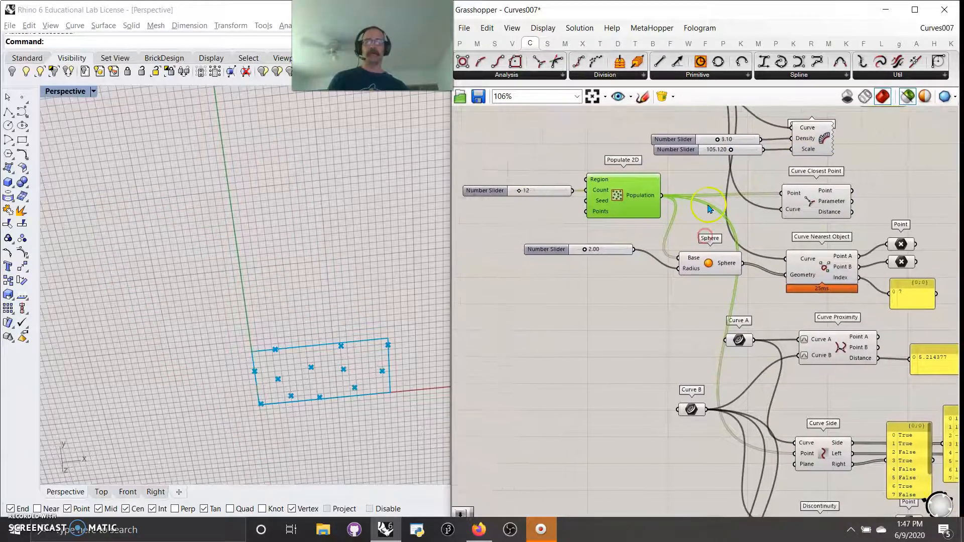
click(816, 202)
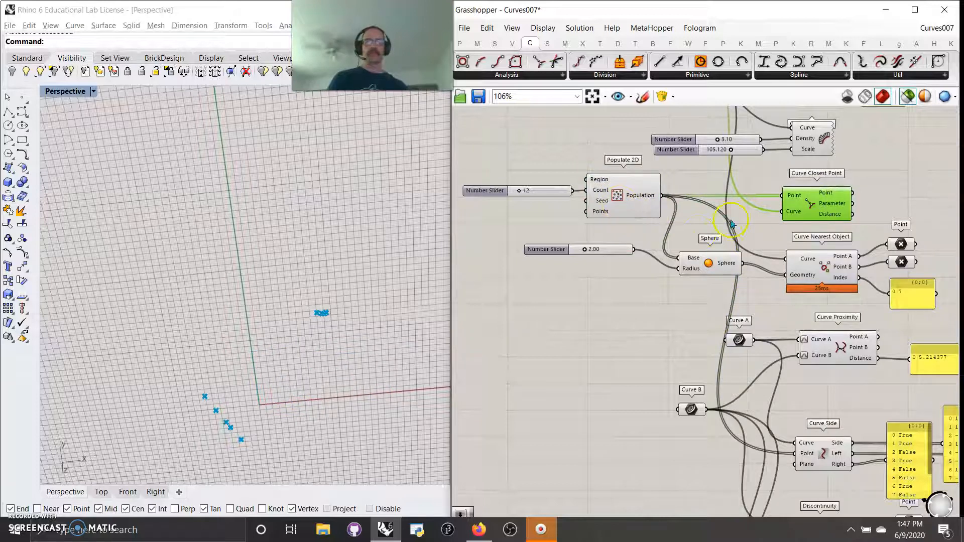
right_drag(732, 223, 720, 341)
click(651, 183)
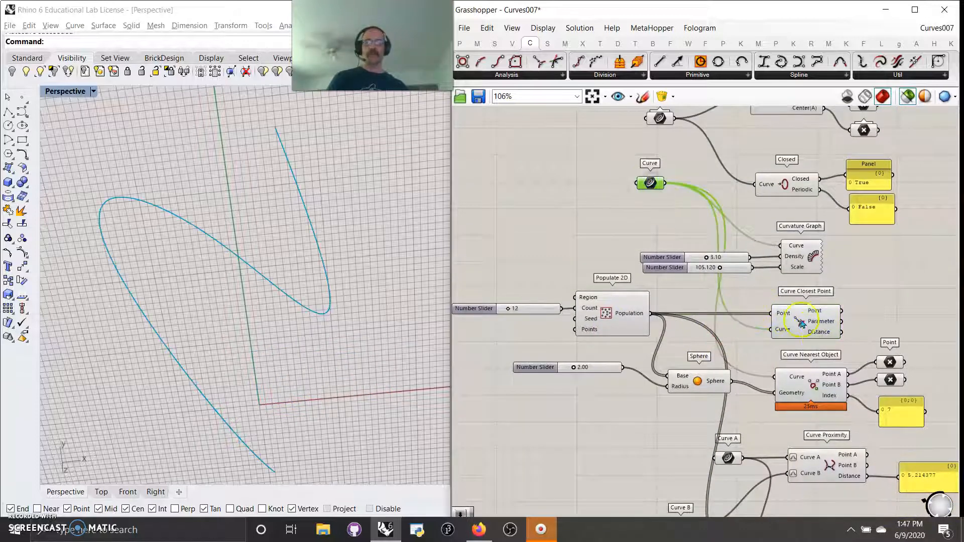
shift+click(619, 321)
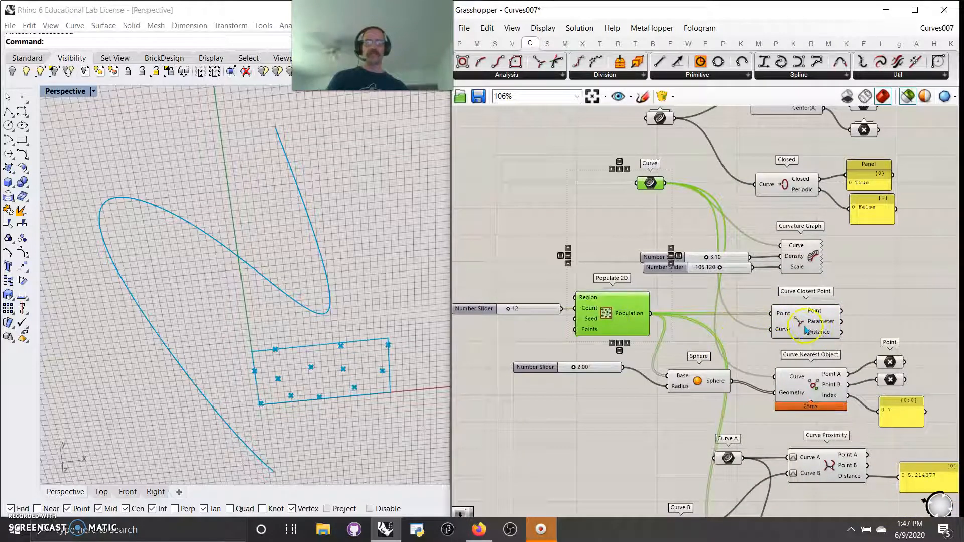
right_drag(806, 330, 795, 269)
shift+click(793, 269)
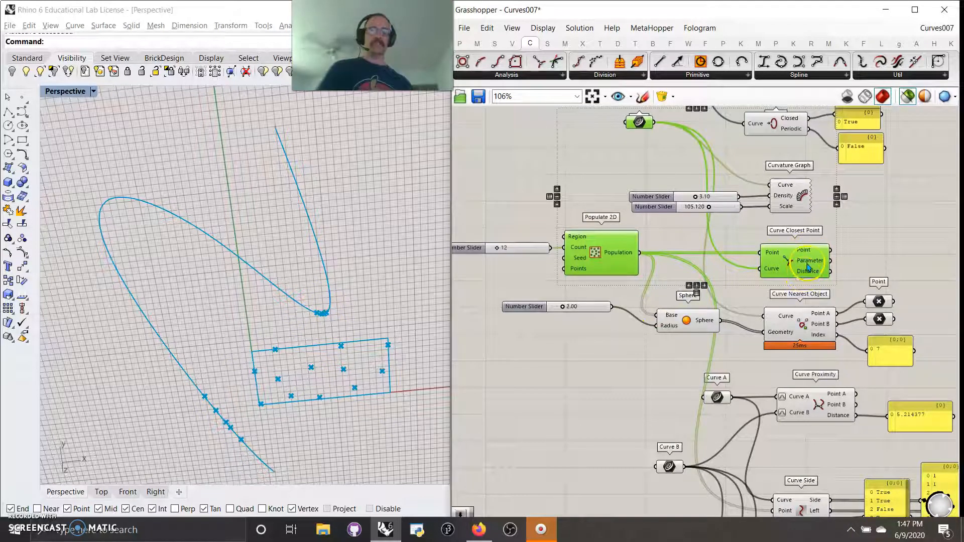
Step: Preview the spheres built on the populated points
right_drag(738, 300, 754, 230)
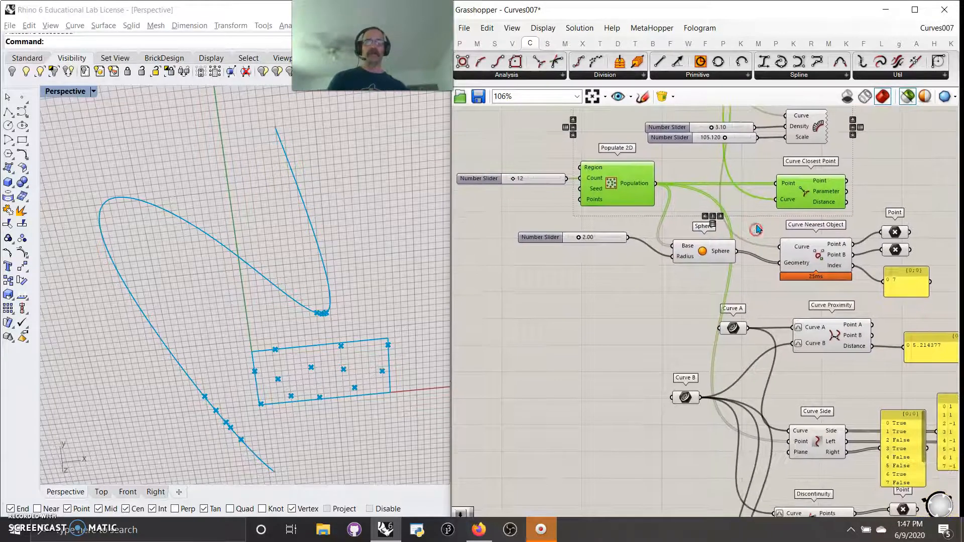
right_drag(662, 328, 656, 295)
click(705, 221)
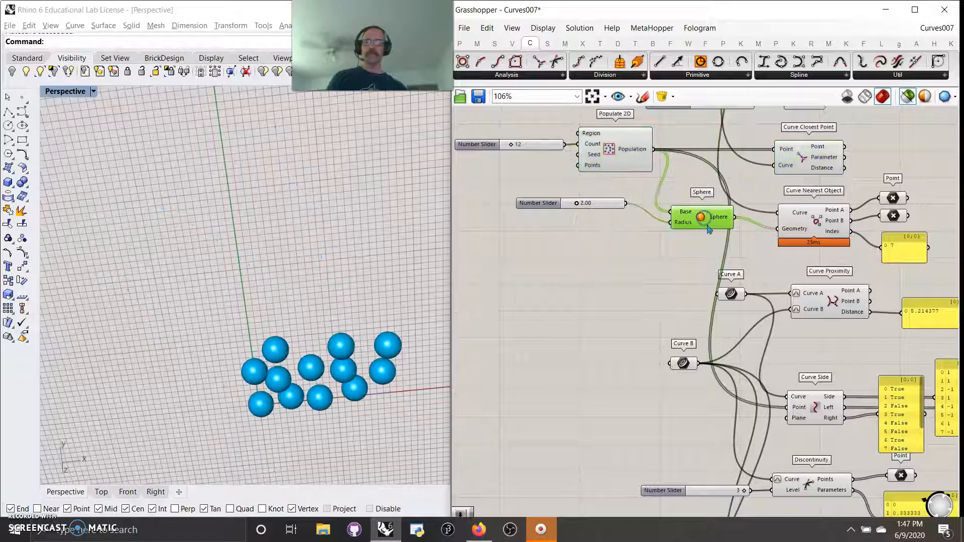
right_drag(706, 186, 704, 314)
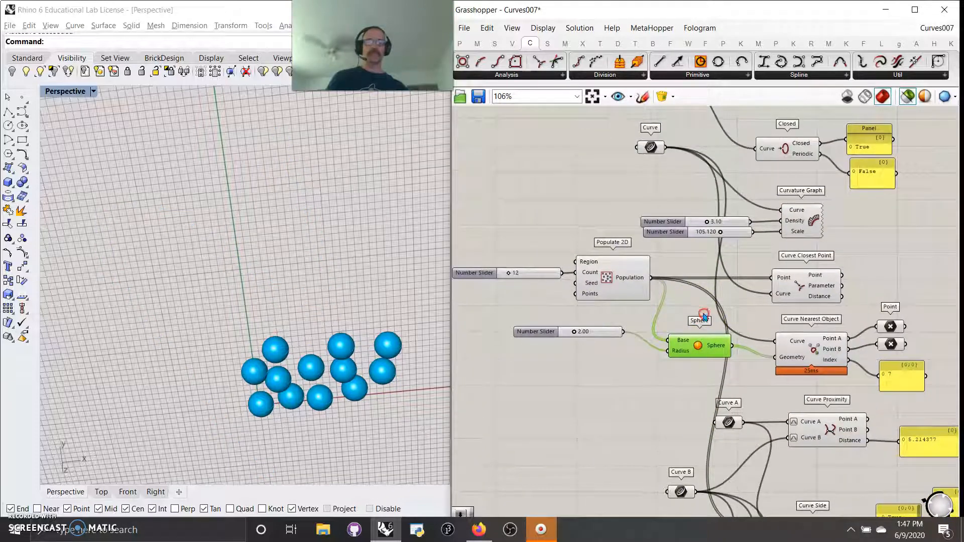
Step: Preview the Curve Nearest Object results together with the source curve, the spheres and both output points
click(651, 148)
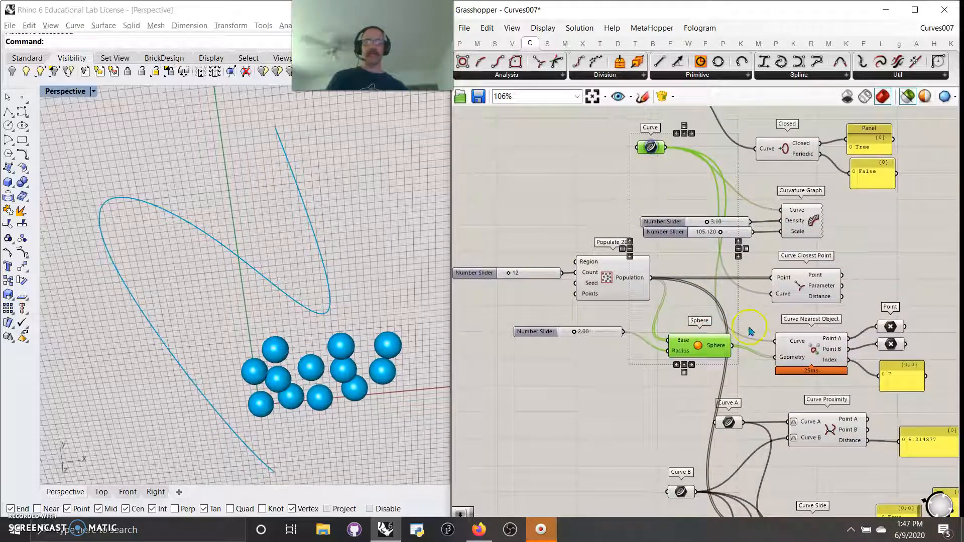
click(809, 351)
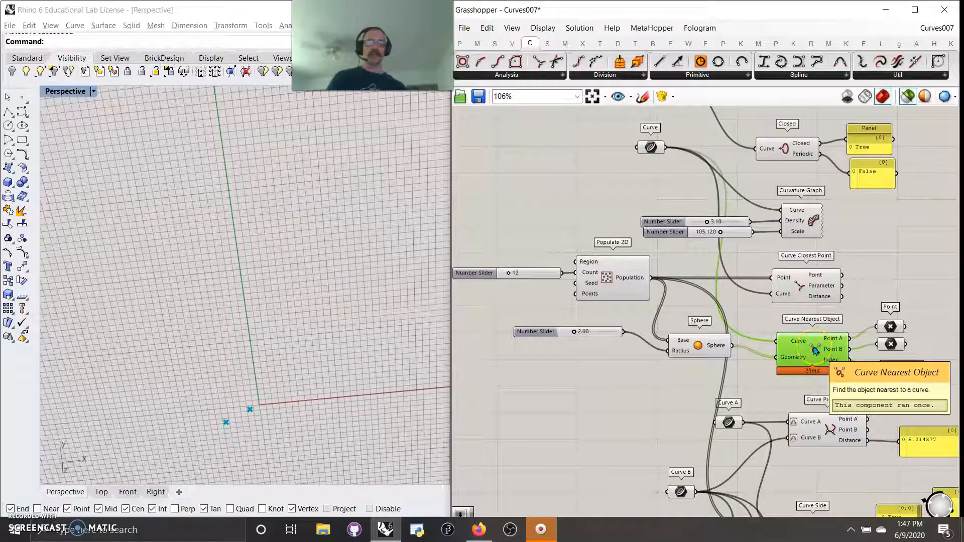
right_drag(699, 393, 669, 363)
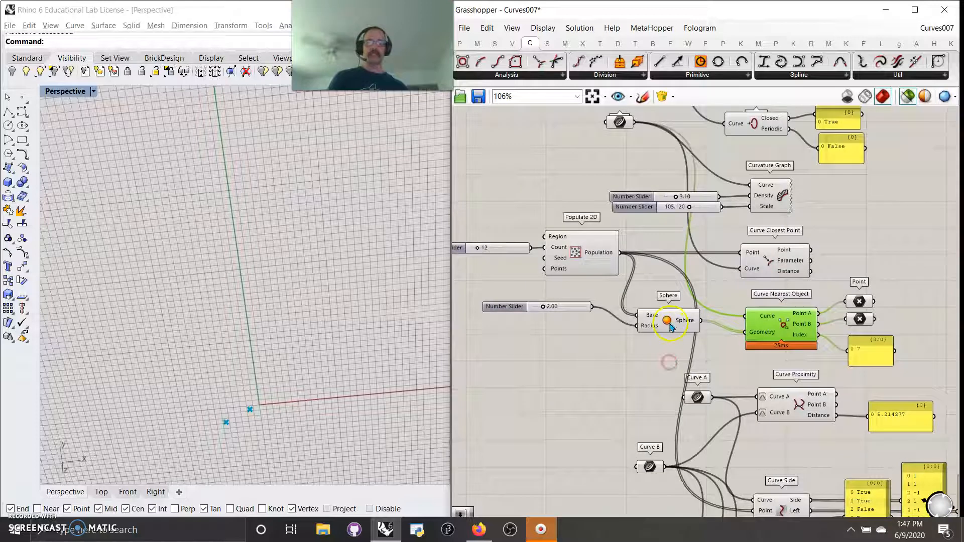
shift+click(670, 326)
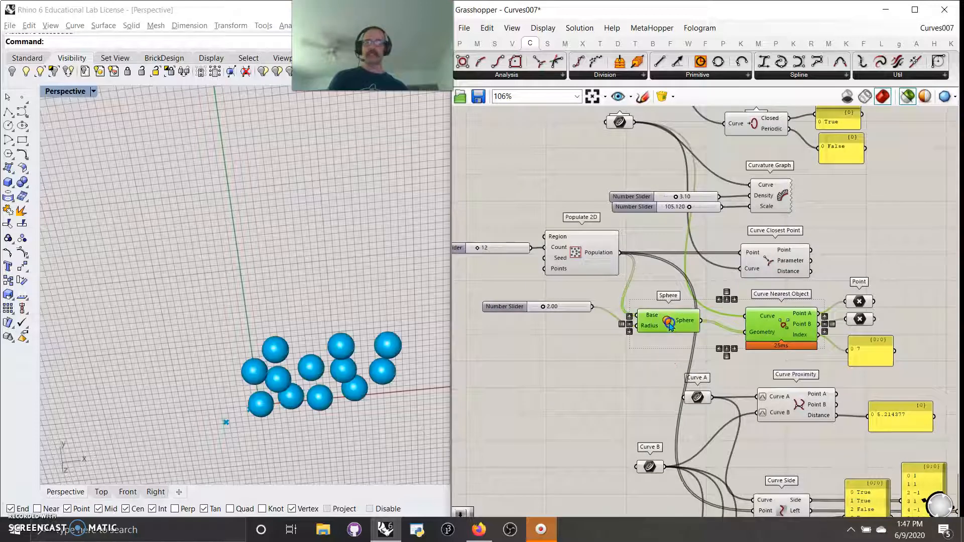
shift+click(619, 122)
shift+click(858, 301)
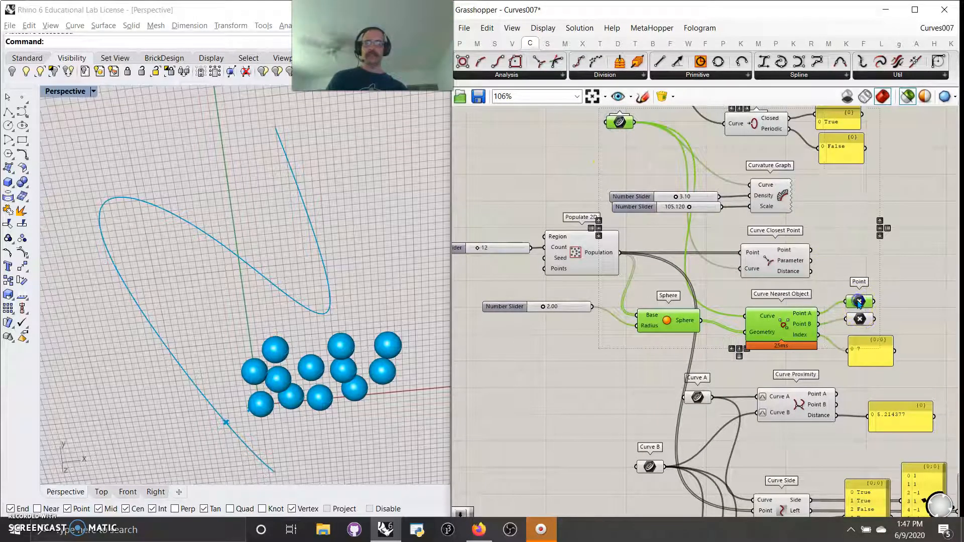
shift+click(860, 320)
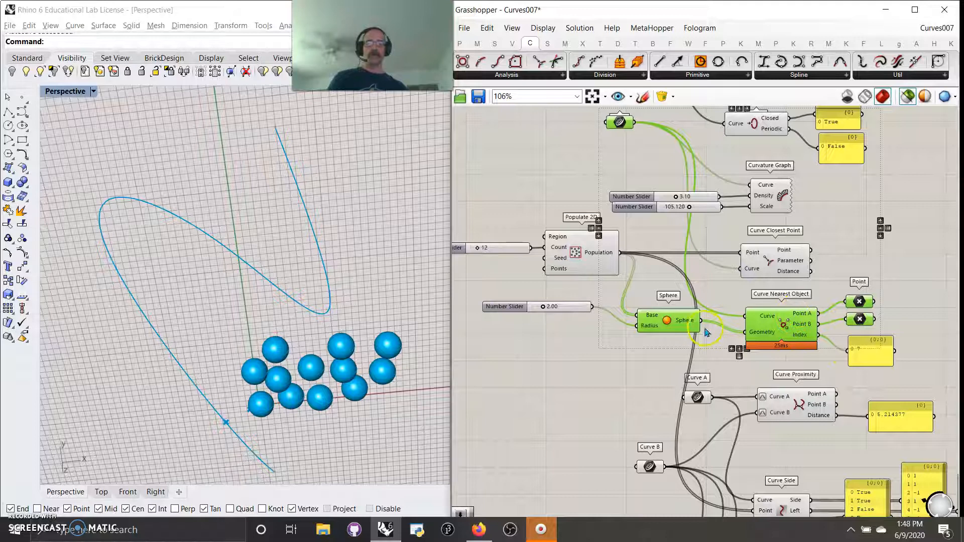
Step: Preview Curve A and Curve B feeding Curve Proximity and orbit the viewport to inspect both curves
mouse_move(689, 325)
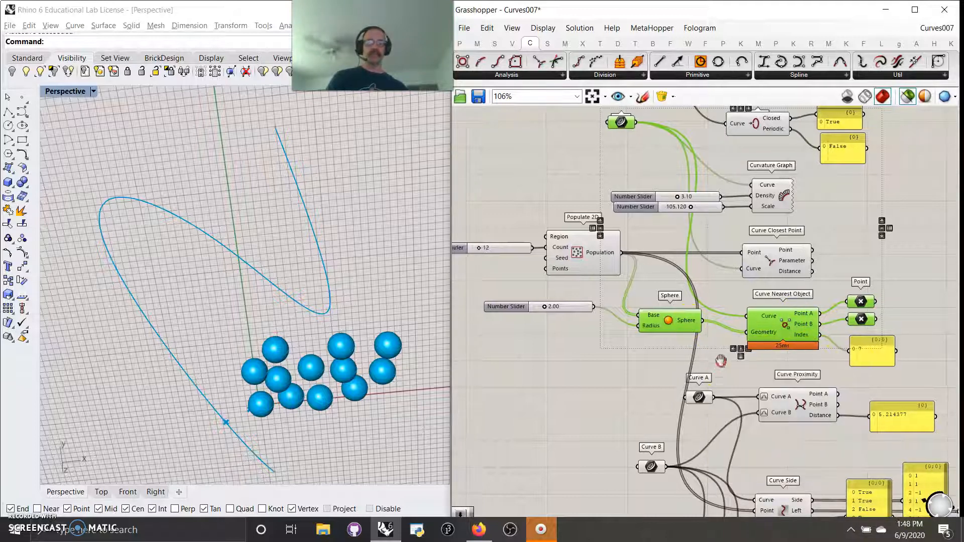
right_drag(716, 372, 693, 236)
right_drag(758, 223, 750, 256)
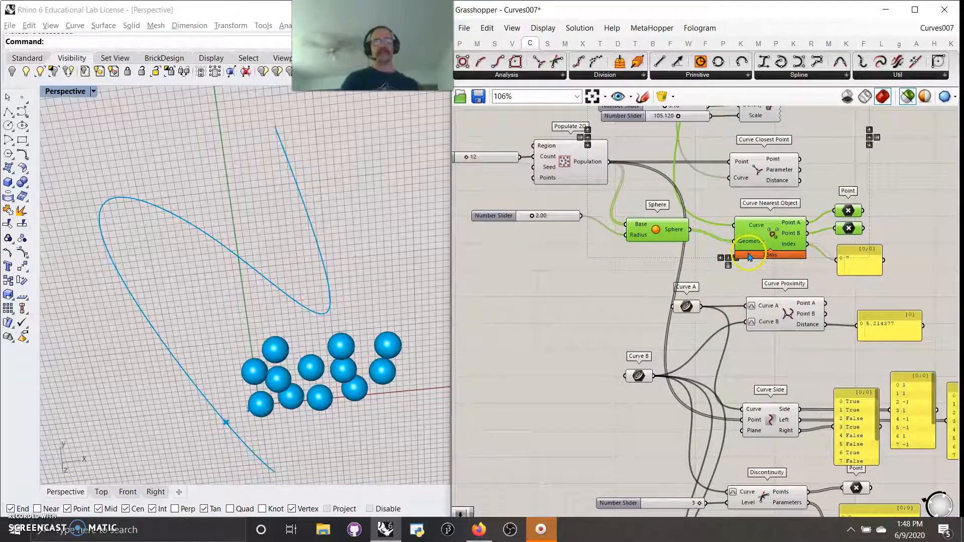
right_drag(725, 300, 676, 211)
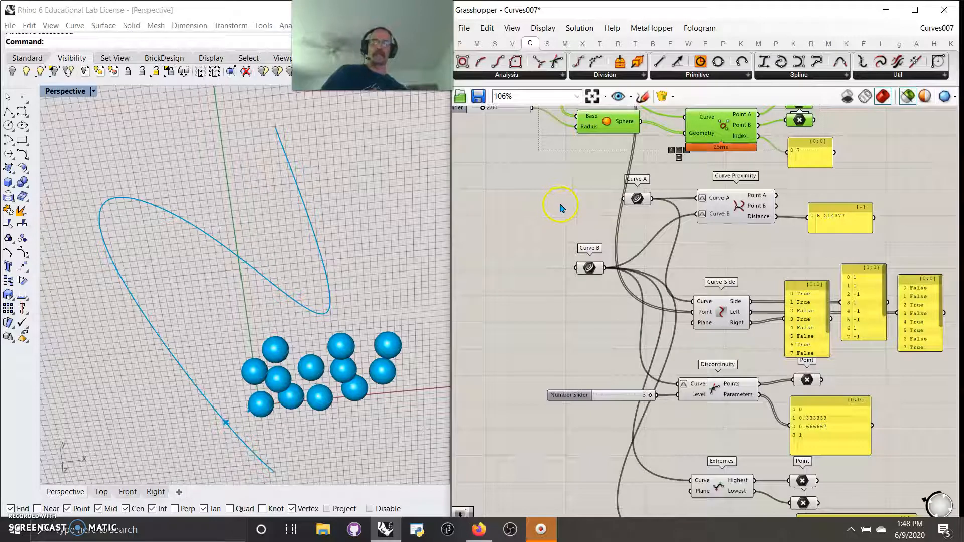
right_drag(556, 213, 570, 227)
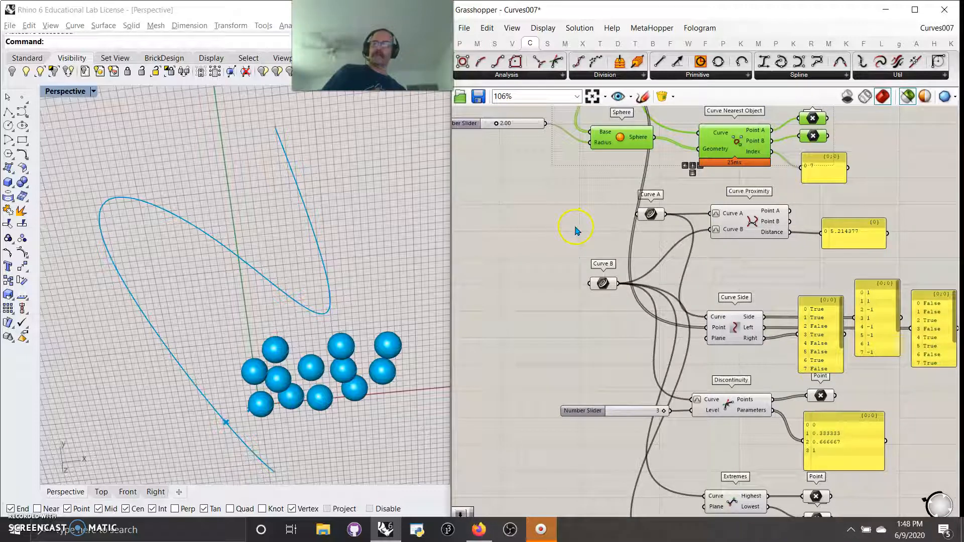
right_drag(577, 237, 549, 202)
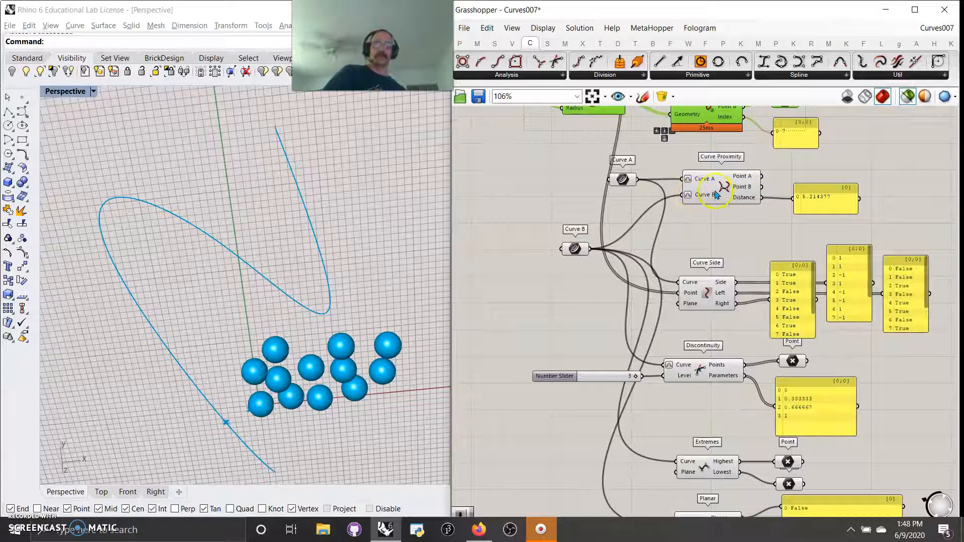
right_drag(685, 232, 694, 274)
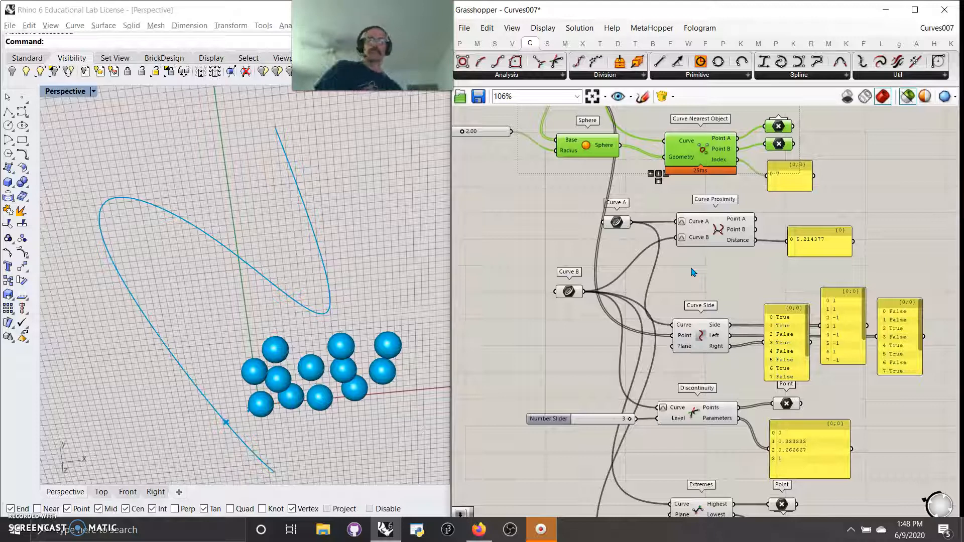
click(705, 273)
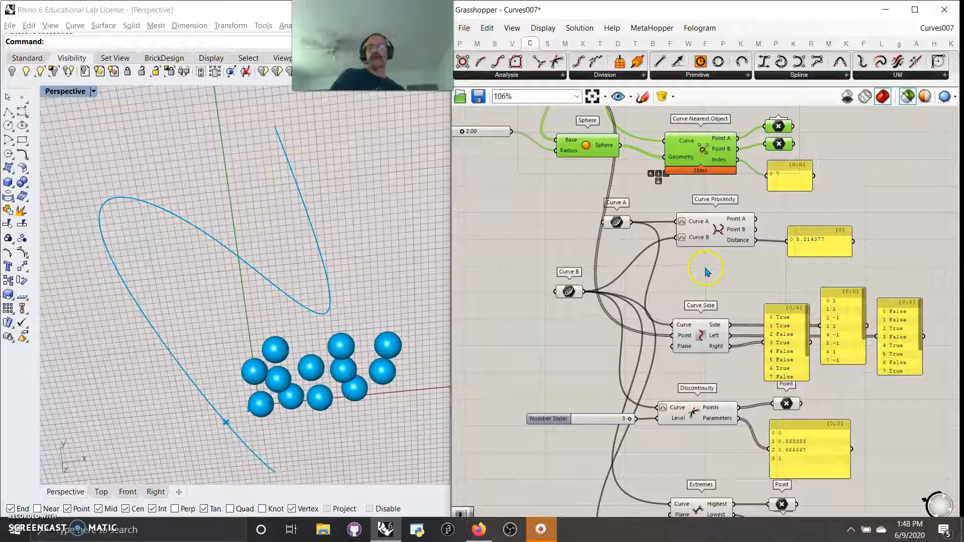
click(617, 224)
mouse_move(617, 226)
mouse_down()
mouse_move(618, 234)
mouse_move(615, 227)
mouse_up()
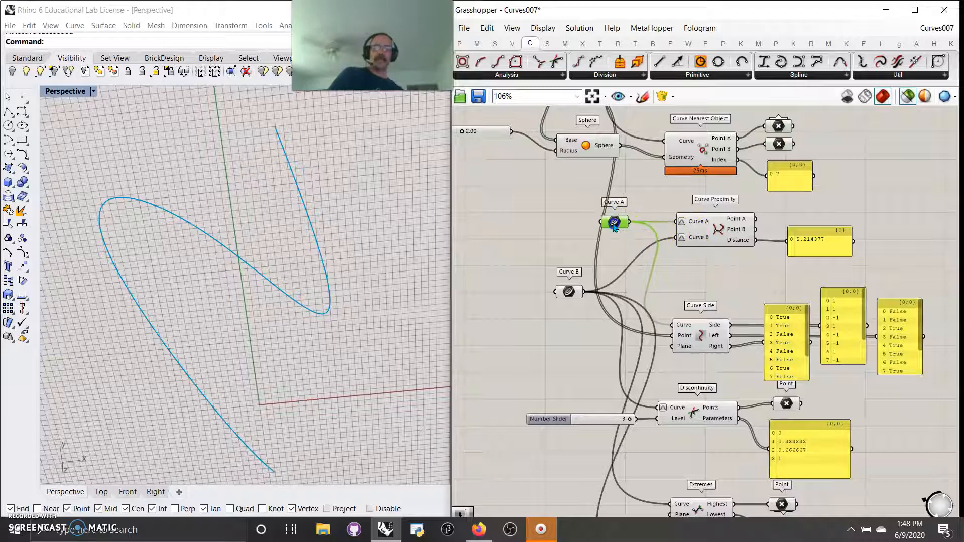
right_drag(622, 303, 608, 283)
click(556, 274)
click(602, 204)
scroll(352, 276, down, 5)
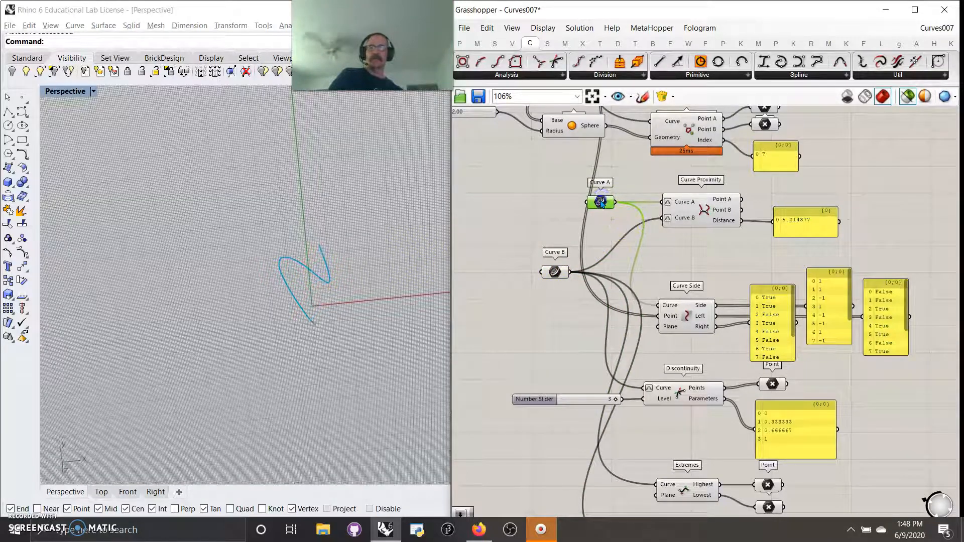
click(553, 272)
right_drag(333, 312, 299, 235)
click(671, 208)
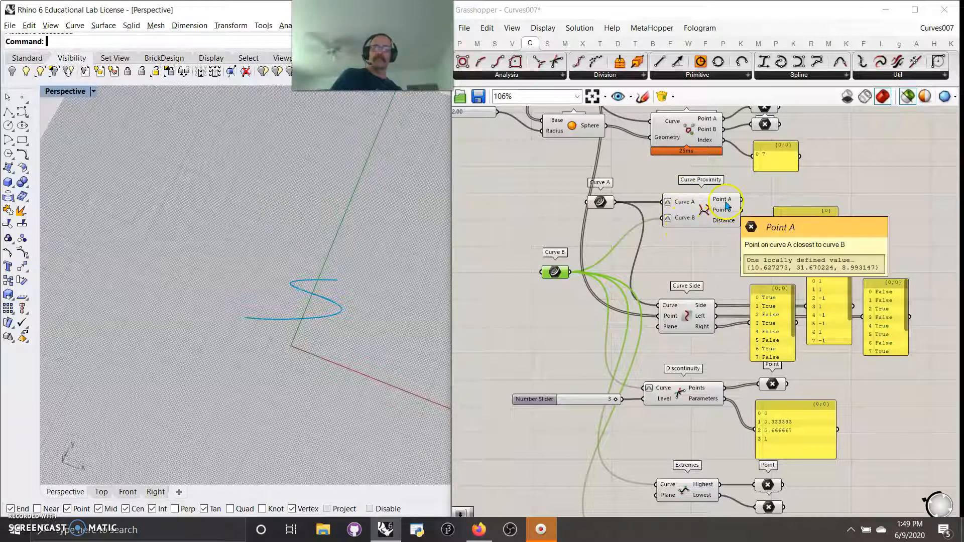
click(600, 202)
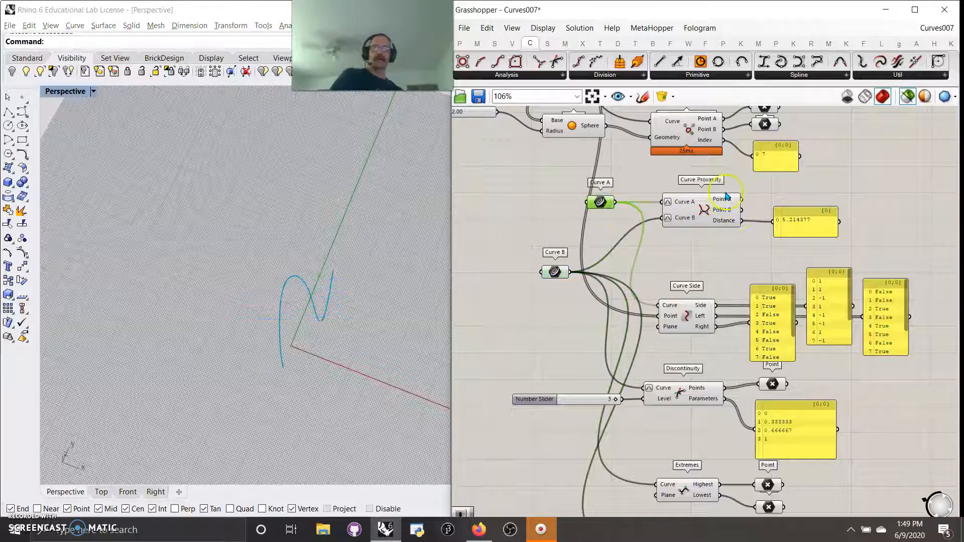
Step: Add a Point parameter on the Curve Proximity Point A output and preview it with both curves
click(459, 43)
click(777, 192)
drag(463, 61, 783, 194)
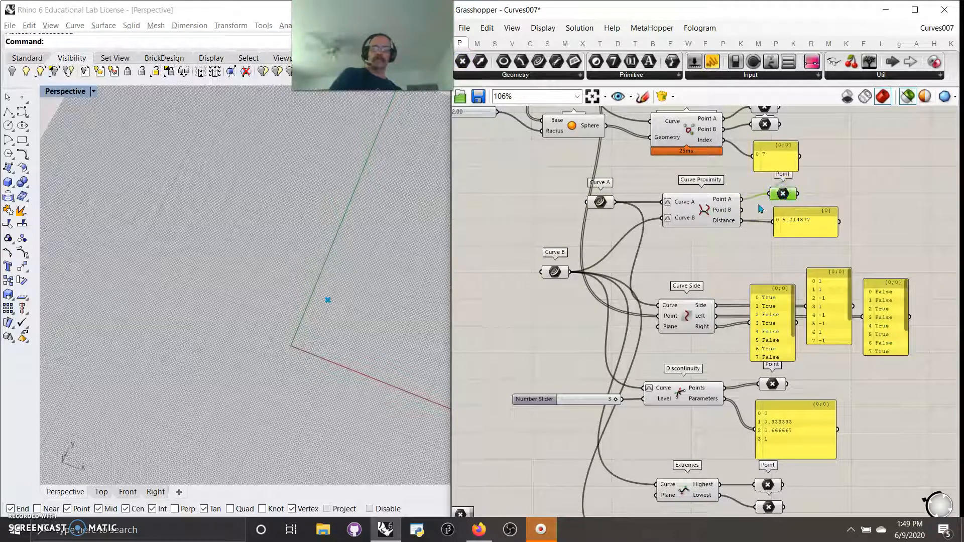
click(600, 203)
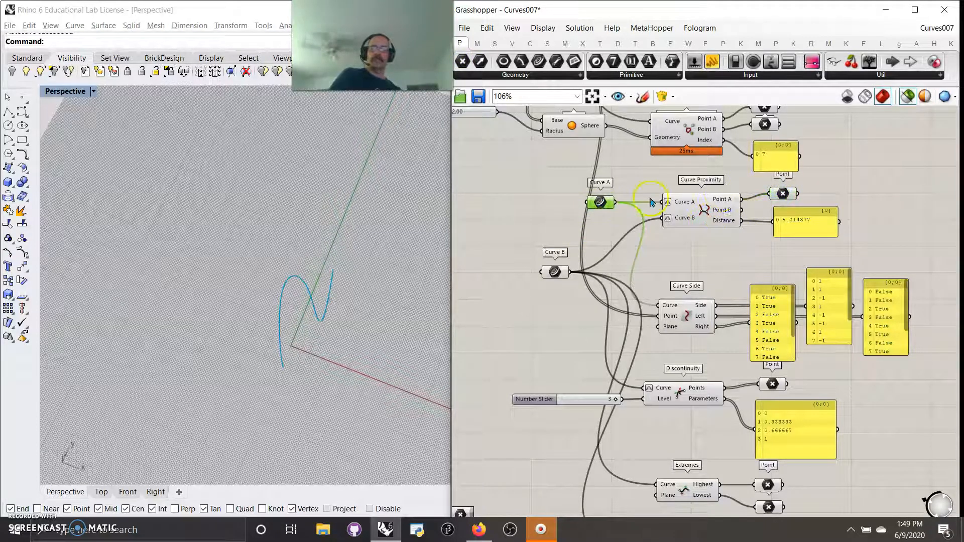
shift+click(783, 194)
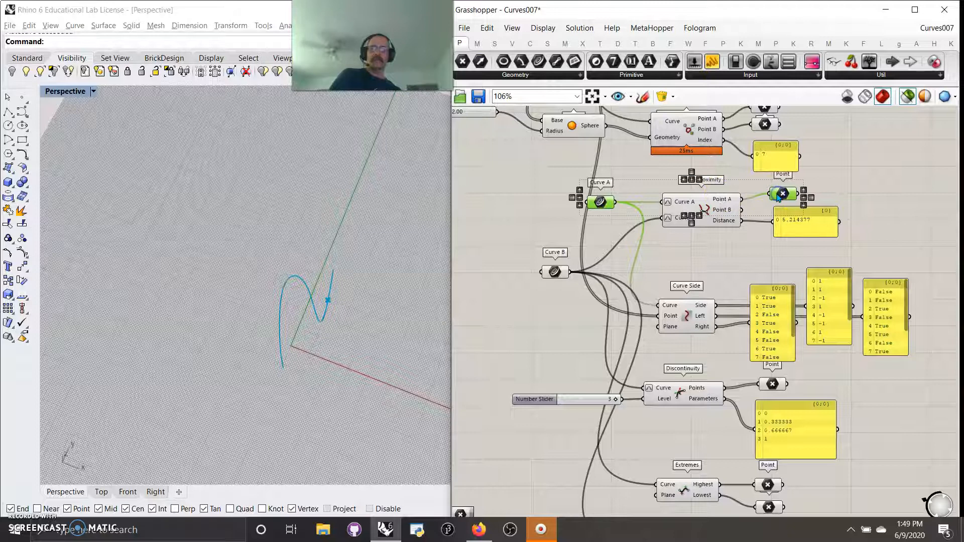
shift+click(553, 274)
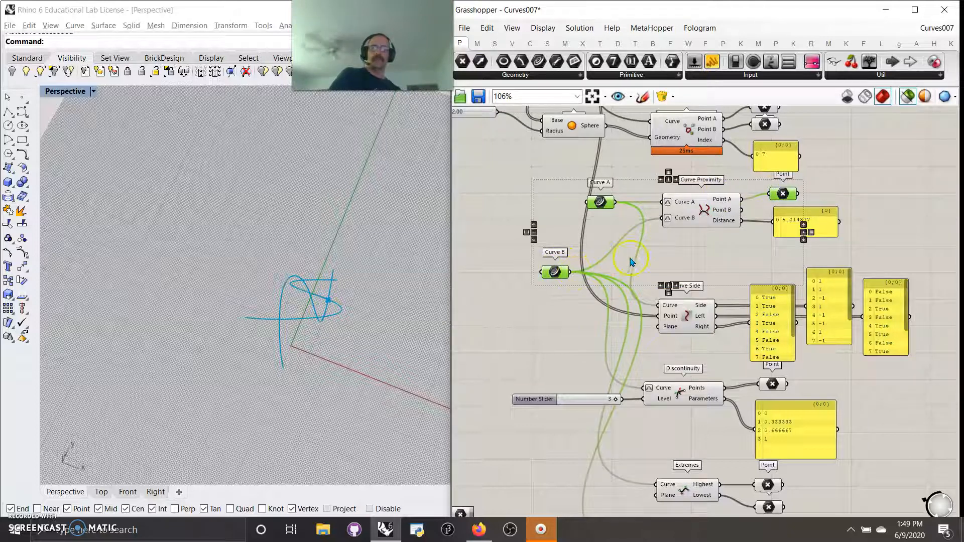
right_drag(341, 316, 289, 257)
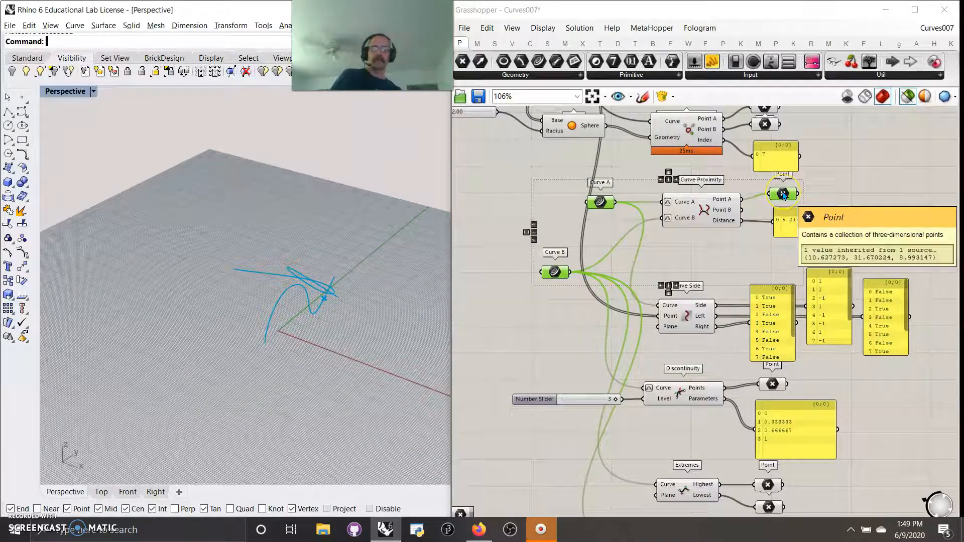
drag(790, 197, 788, 197)
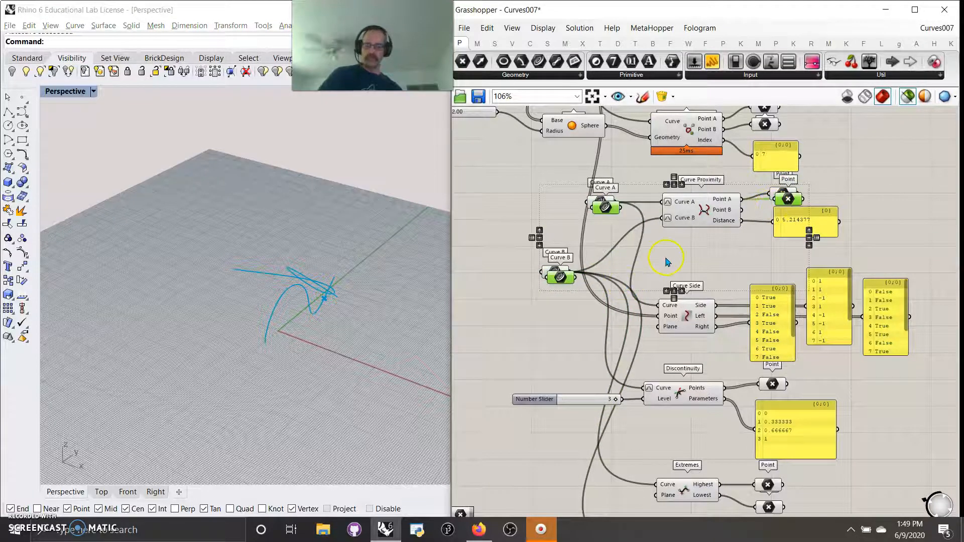
Step: Duplicate the Point parameter and connect the copy to the Curve Proximity Point B output
key(Delete)
click(781, 193)
key(ctrl+c)
key(ctrl+v)
drag(797, 199, 831, 185)
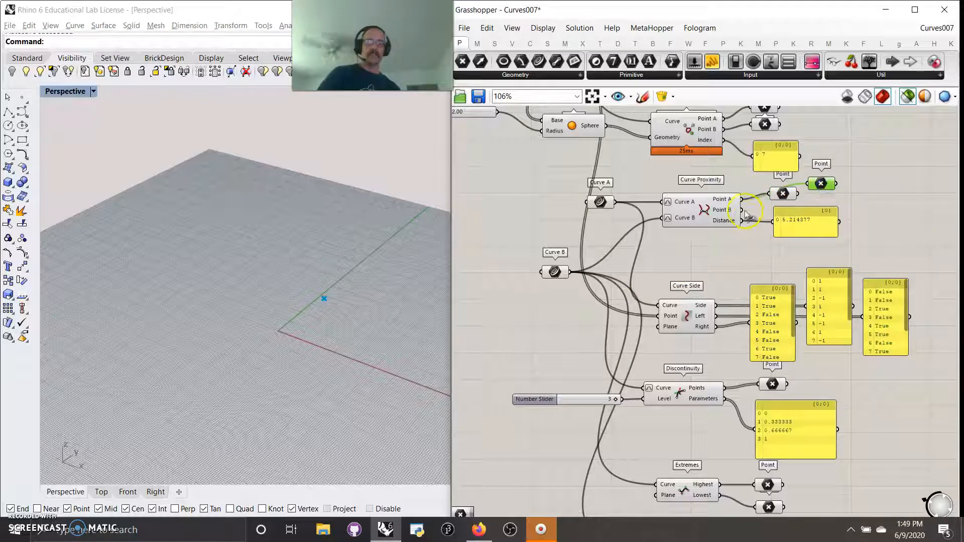
click(787, 196)
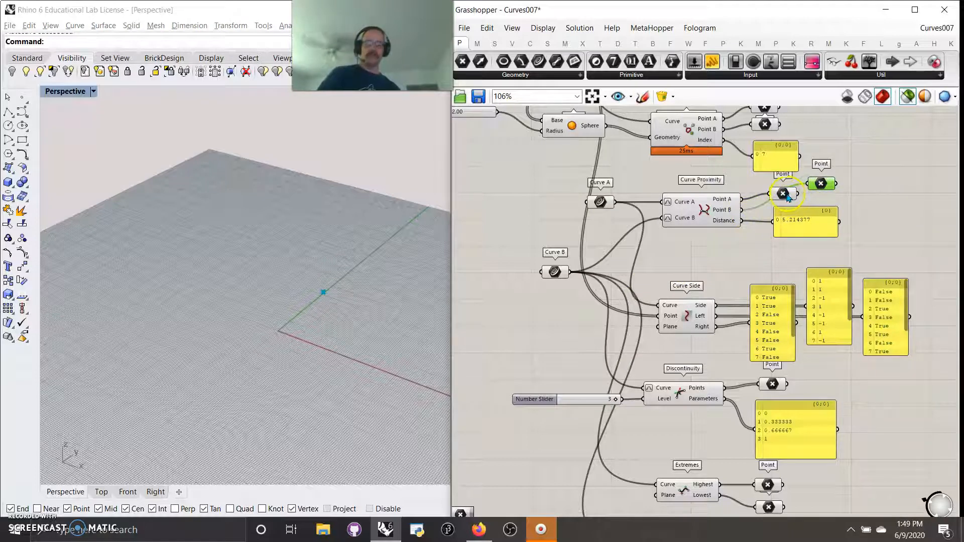
shift+click(786, 194)
shift+click(701, 212)
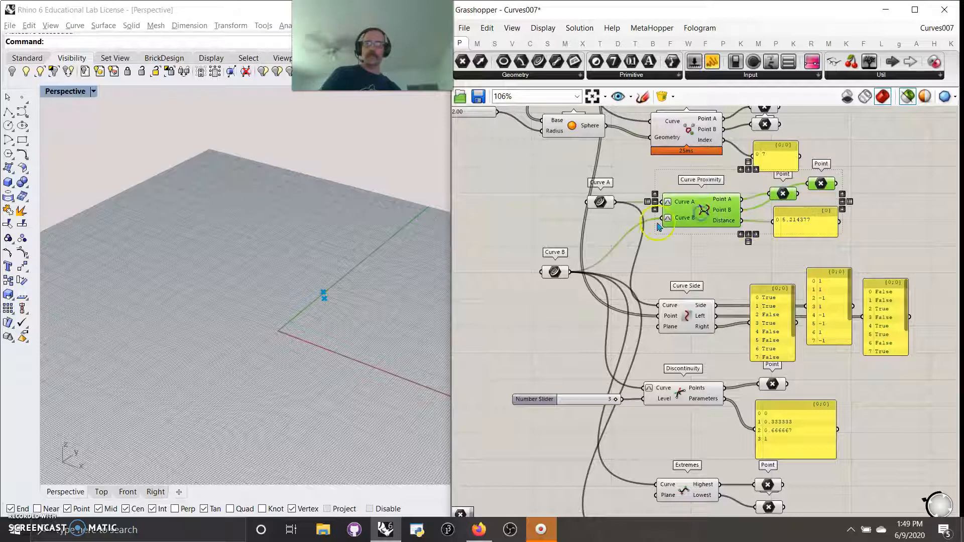
drag(820, 193, 814, 194)
Step: Add a Line component with its start and end points taken from the two proximity Point parameters
click(874, 170)
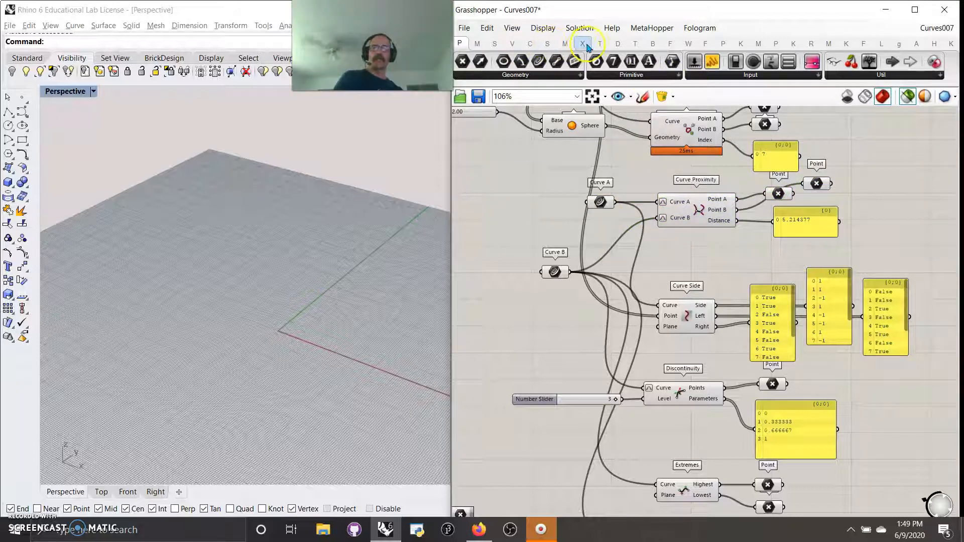
click(530, 44)
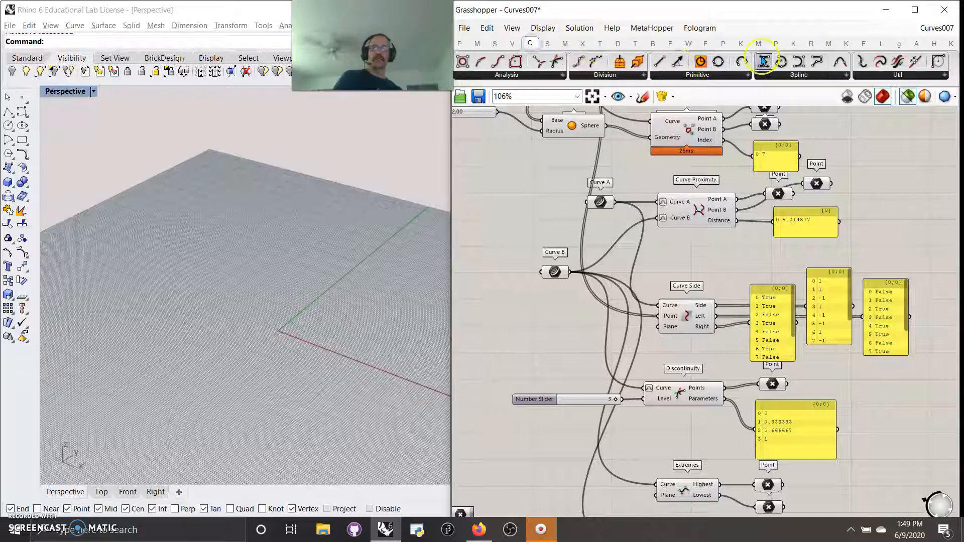
drag(652, 61, 871, 182)
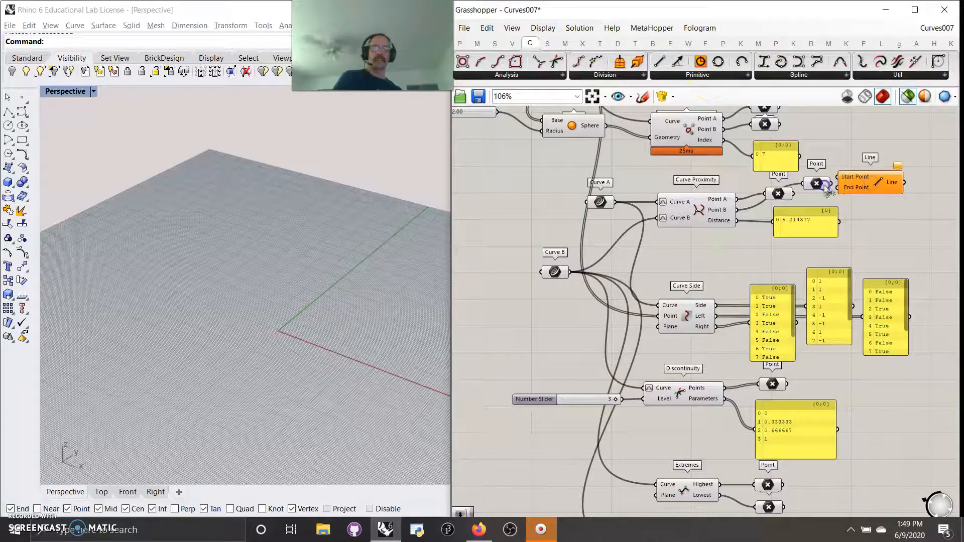
drag(793, 194, 876, 196)
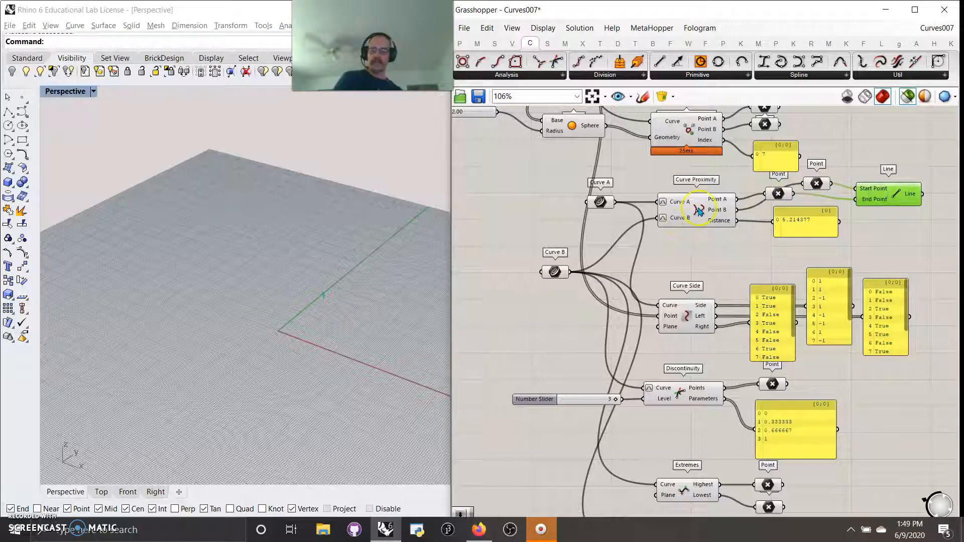
Step: Preview Curve A and Curve B together with the connecting line in the viewport
shift+click(600, 201)
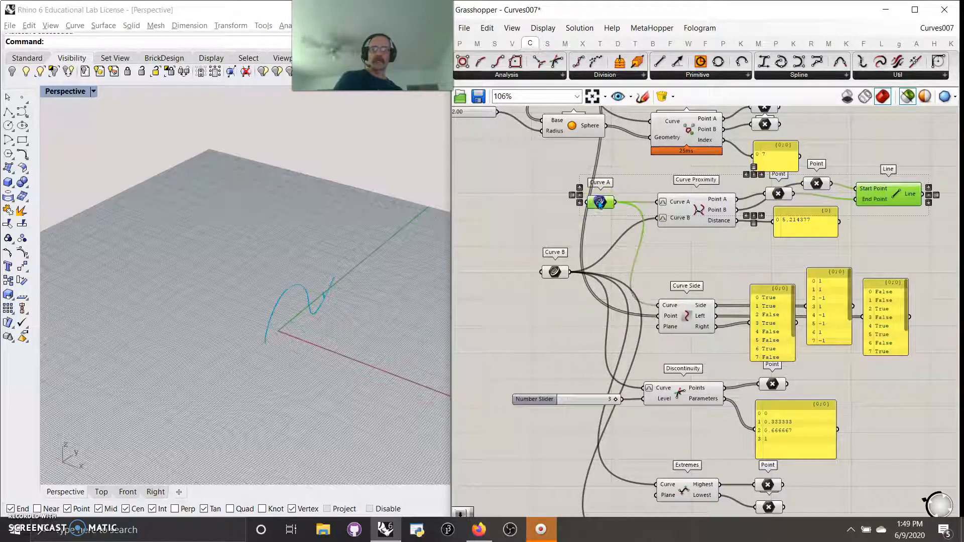
shift+click(554, 272)
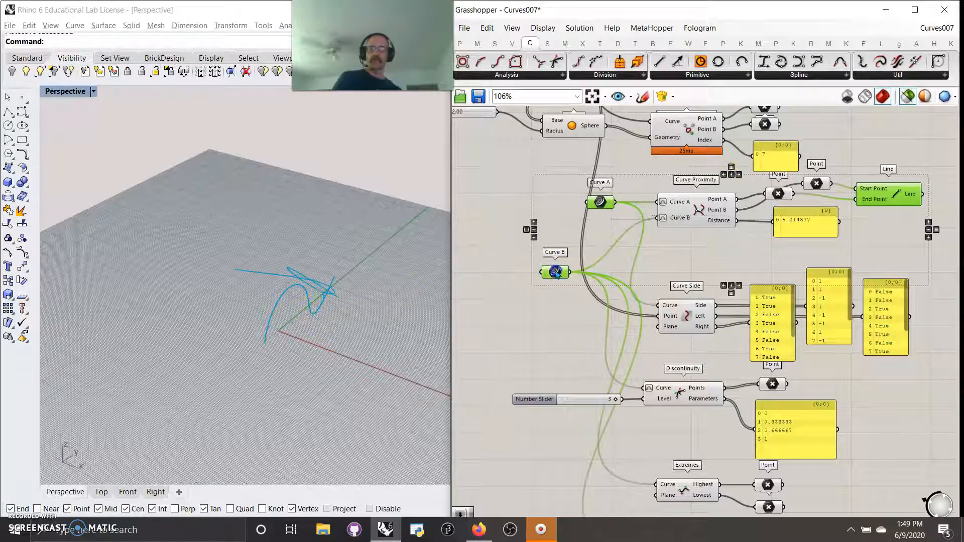
scroll(329, 293, up, 3)
scroll(329, 293, up, 5)
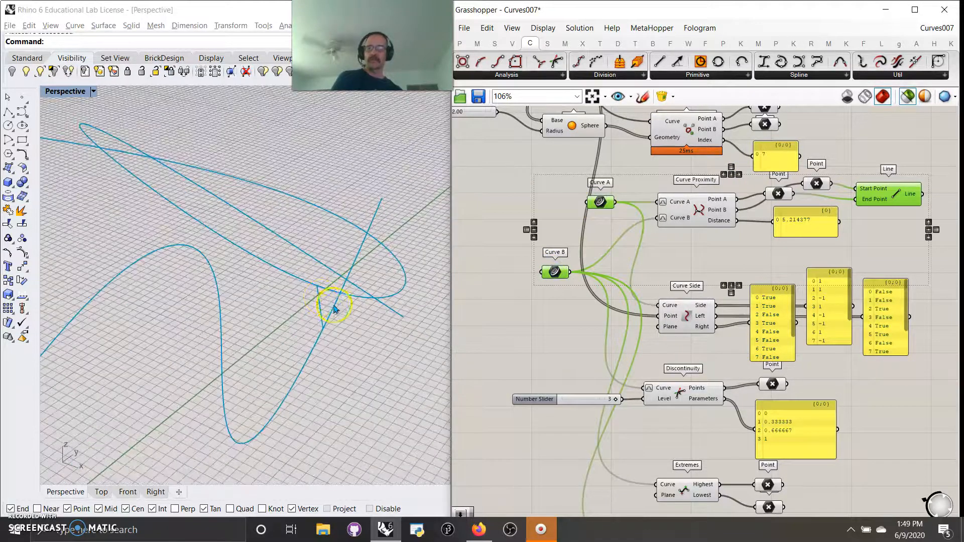
Step: Preview Curve B and Curve A separately to examine the inputs of the Curve Side component
right_drag(630, 274, 624, 193)
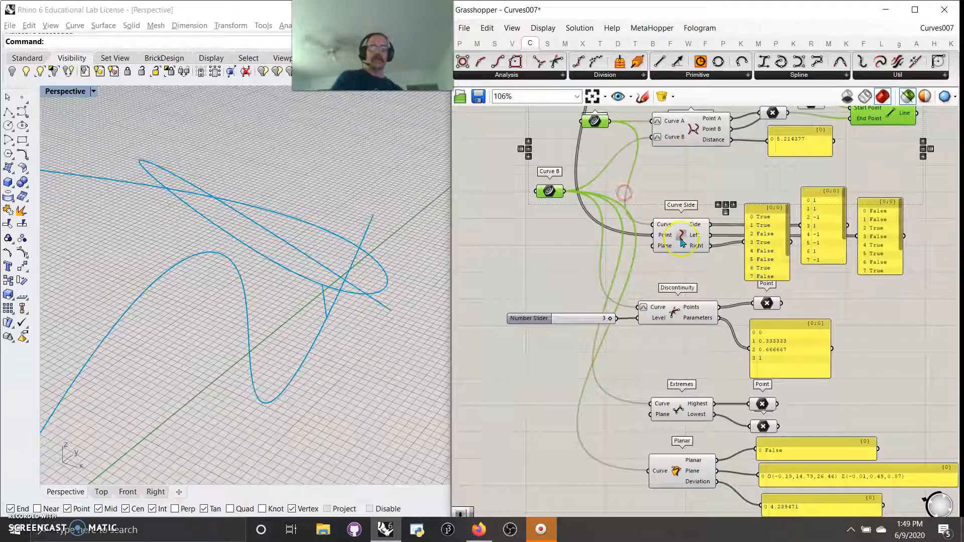
click(681, 237)
click(549, 191)
right_drag(562, 251, 549, 292)
drag(537, 232, 508, 277)
click(582, 162)
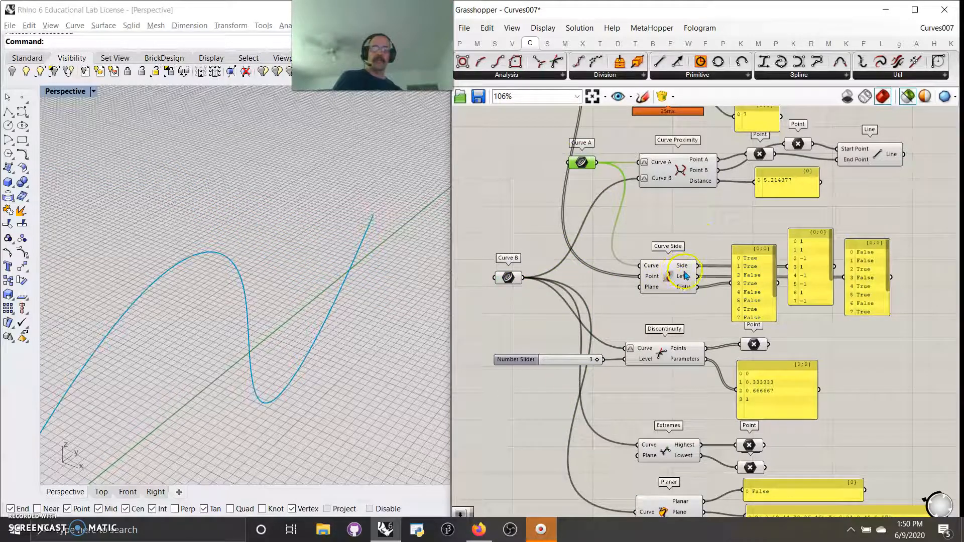
Step: Preview the Populate 2D points together with Curve A and the Curve Proximity point outputs in the viewport
right_drag(582, 200, 624, 382)
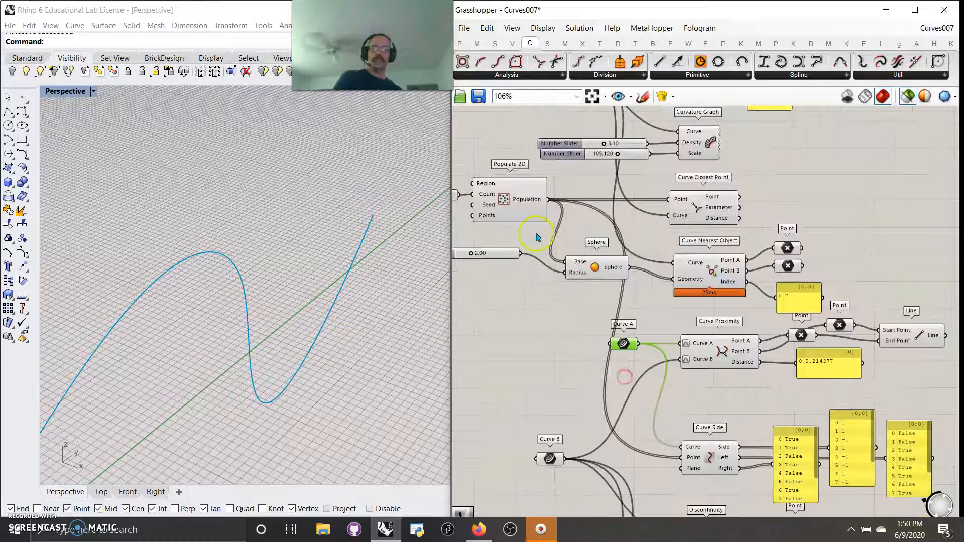
click(526, 201)
right_drag(321, 438, 327, 407)
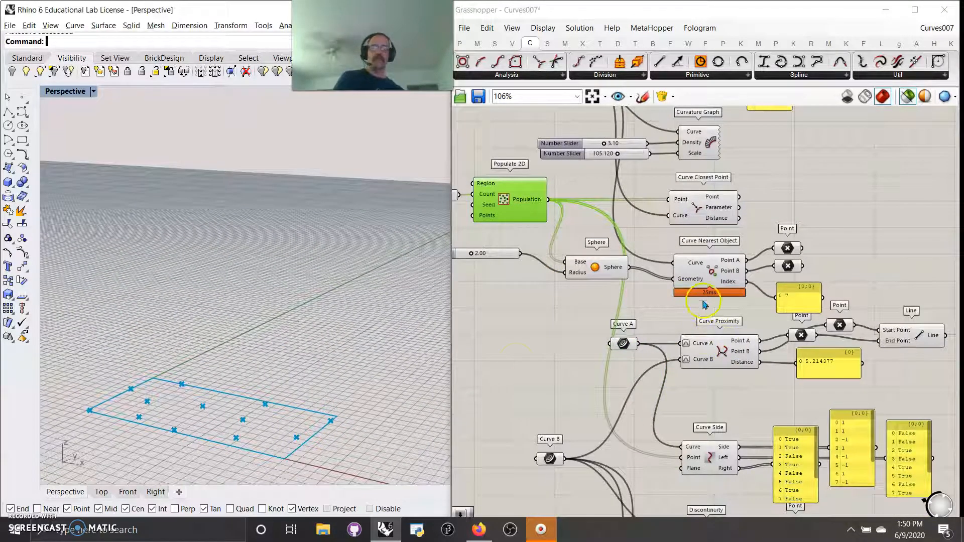
shift+click(634, 347)
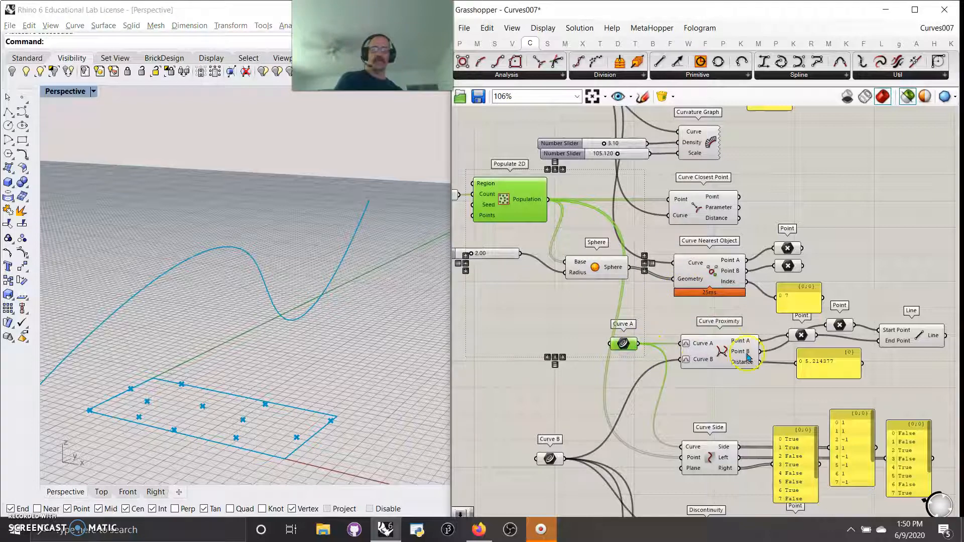
shift+click(801, 335)
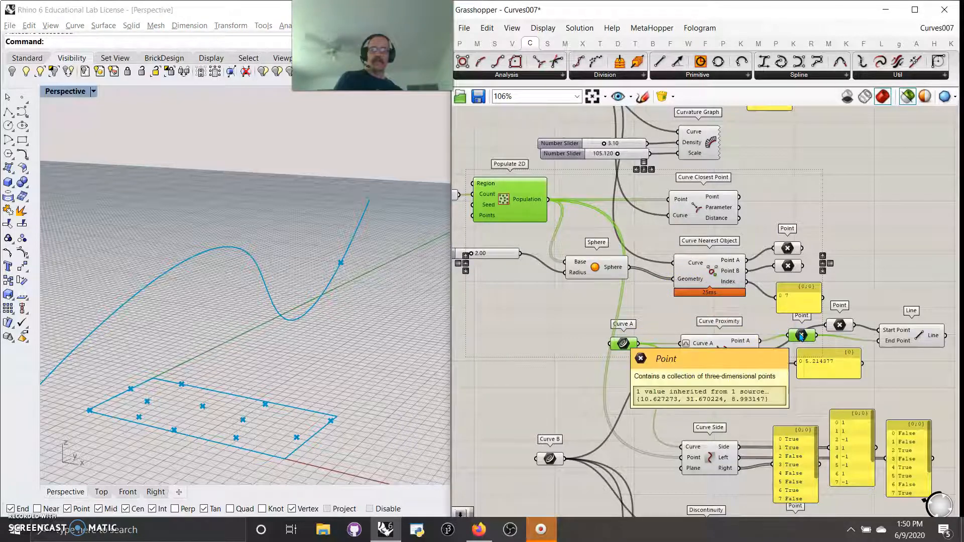
right_drag(749, 404, 704, 259)
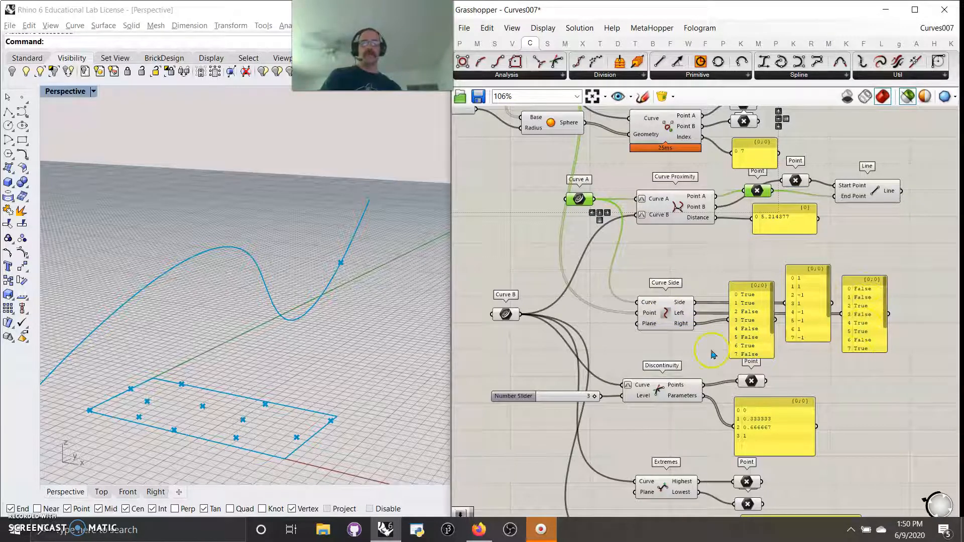
Step: Move the middle Curve Side output panel upward on the canvas
drag(798, 292, 797, 265)
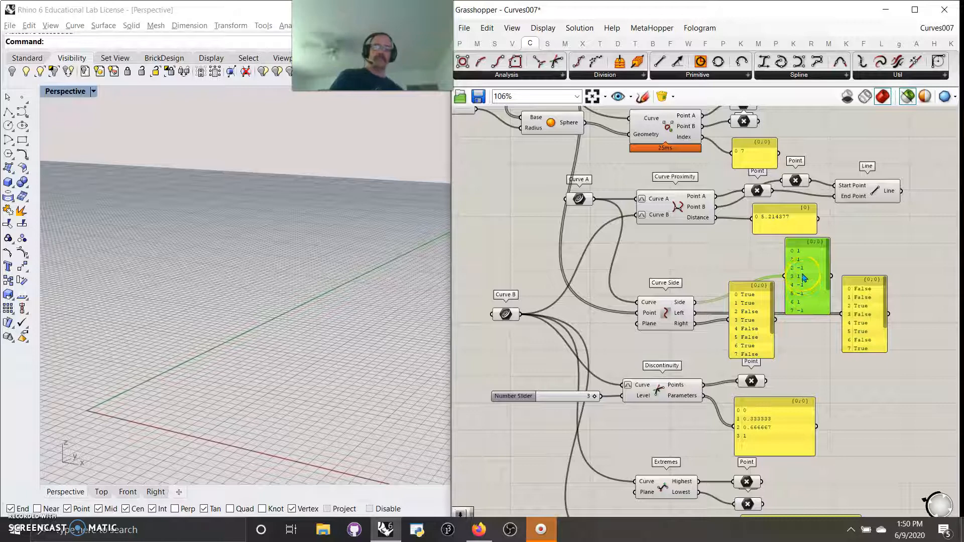
mouse_move(683, 305)
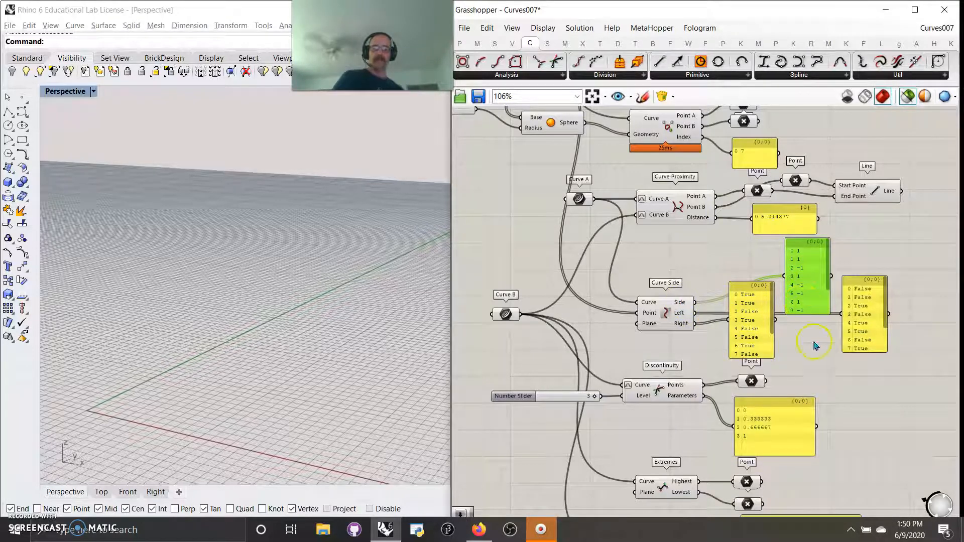
right_drag(798, 375, 816, 271)
Step: Preview Curve B with the Discontinuity component and its Points output in the viewport
click(676, 286)
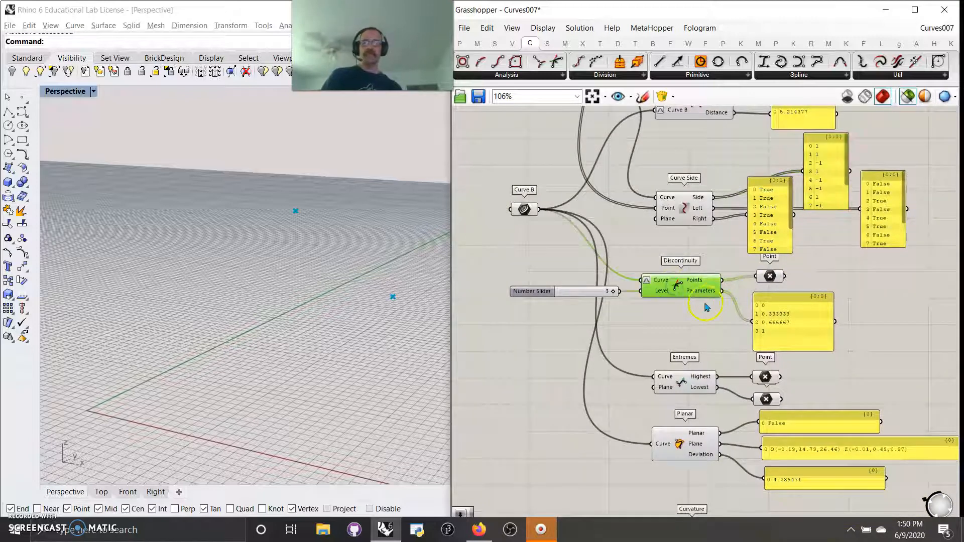
click(523, 209)
mouse_move(382, 295)
right_down()
mouse_move(348, 292)
mouse_move(346, 337)
right_up()
click(614, 295)
click(653, 287)
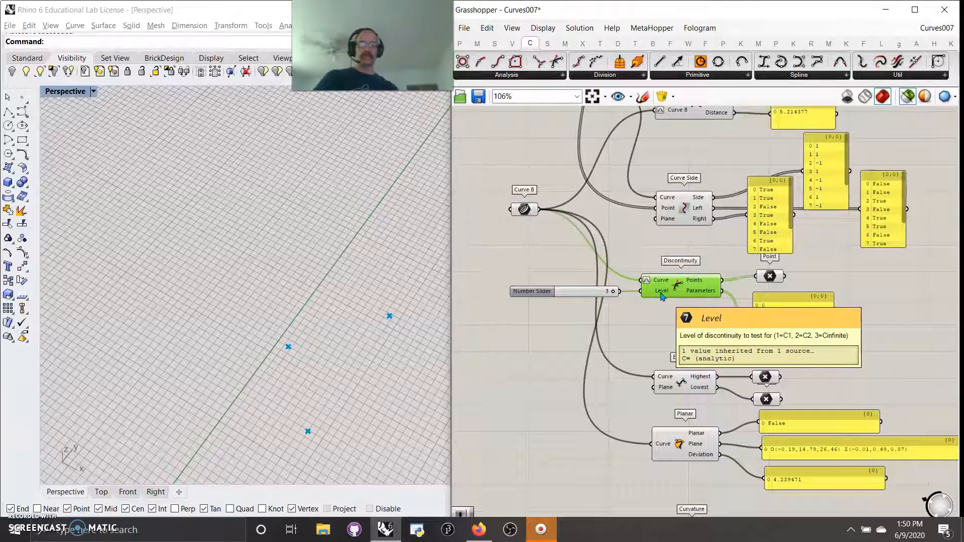
click(775, 278)
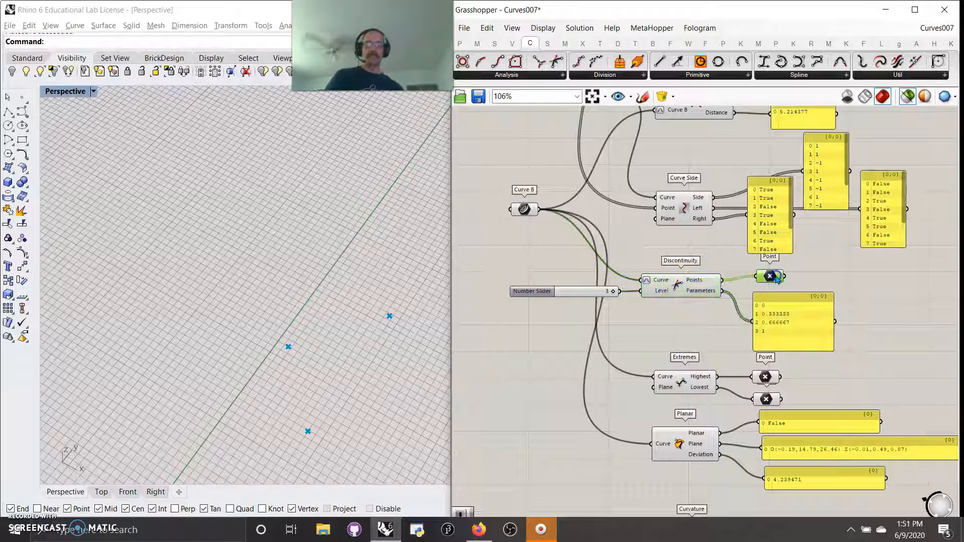
shift+click(677, 291)
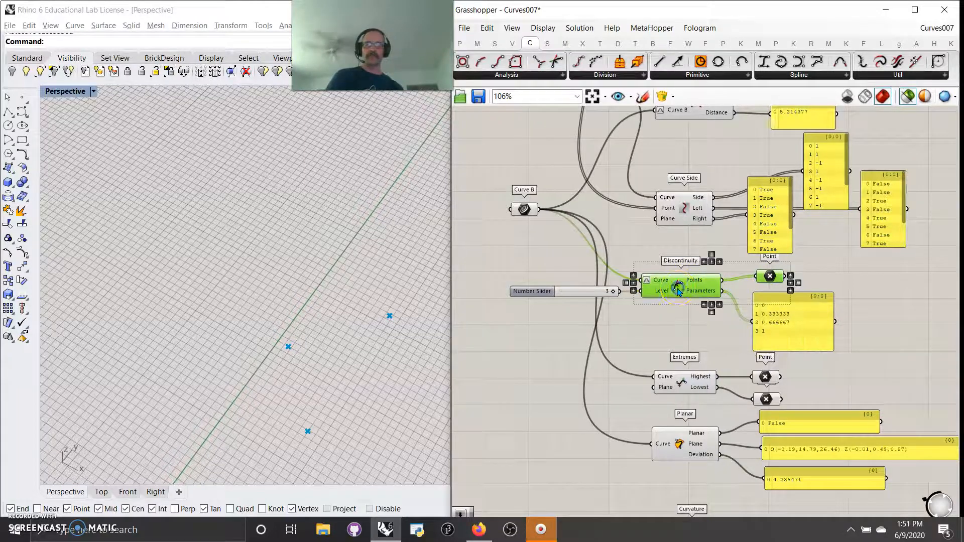
shift+click(526, 209)
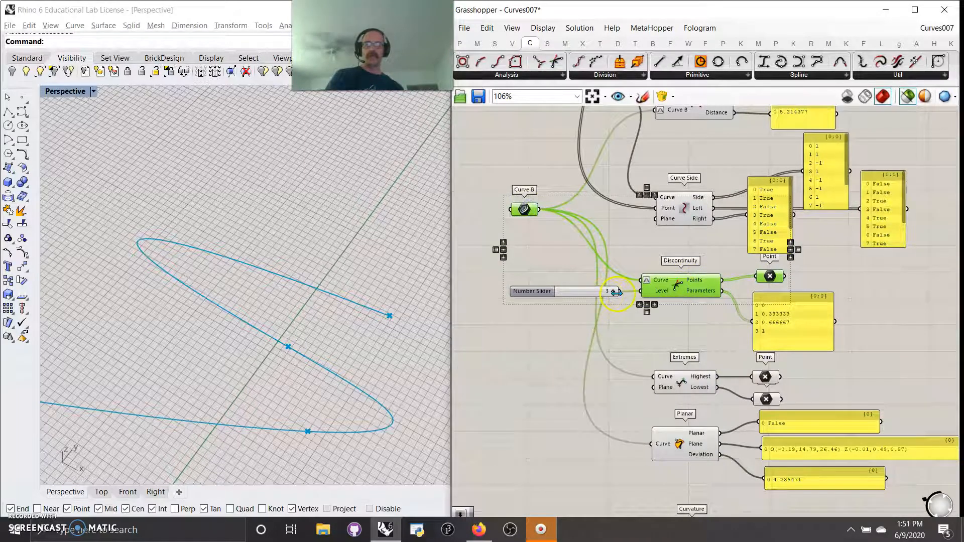
click(777, 337)
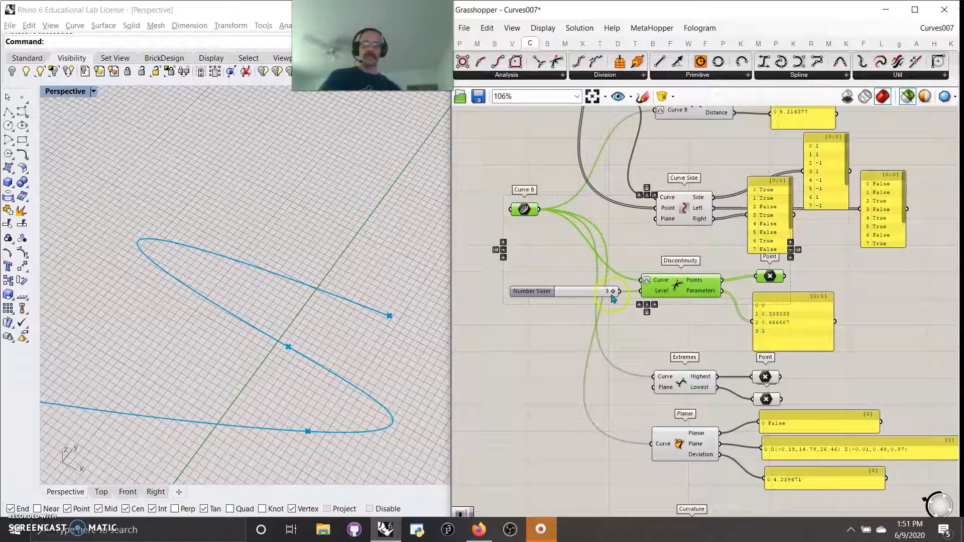
Step: Set the Discontinuity level slider to 1 and return it to 3
drag(613, 297, 566, 298)
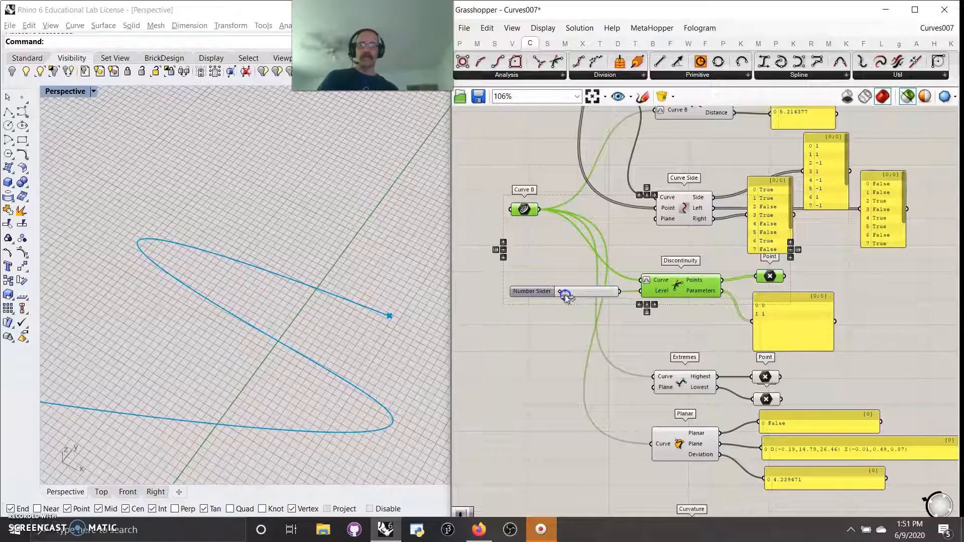
click(372, 327)
right_drag(372, 327, 351, 333)
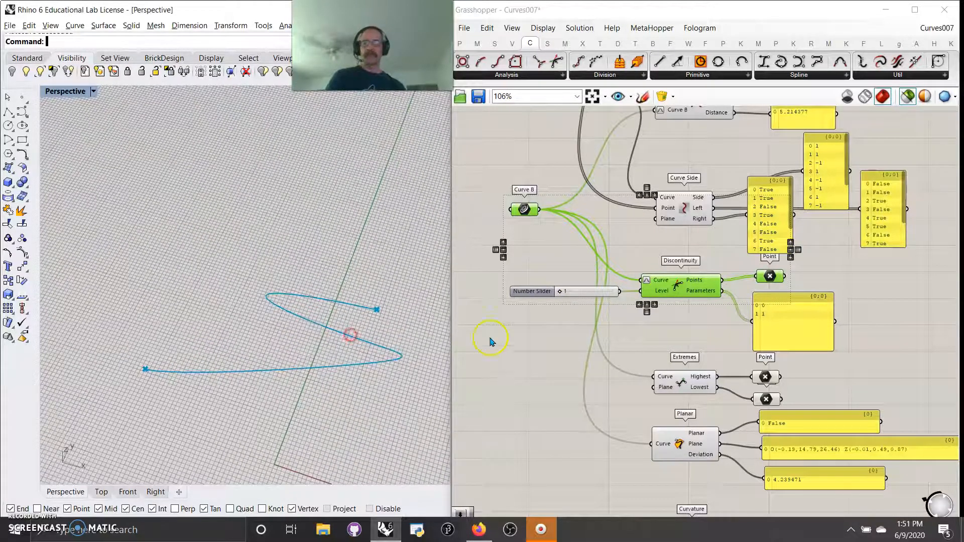
click(563, 292)
drag(564, 293, 611, 294)
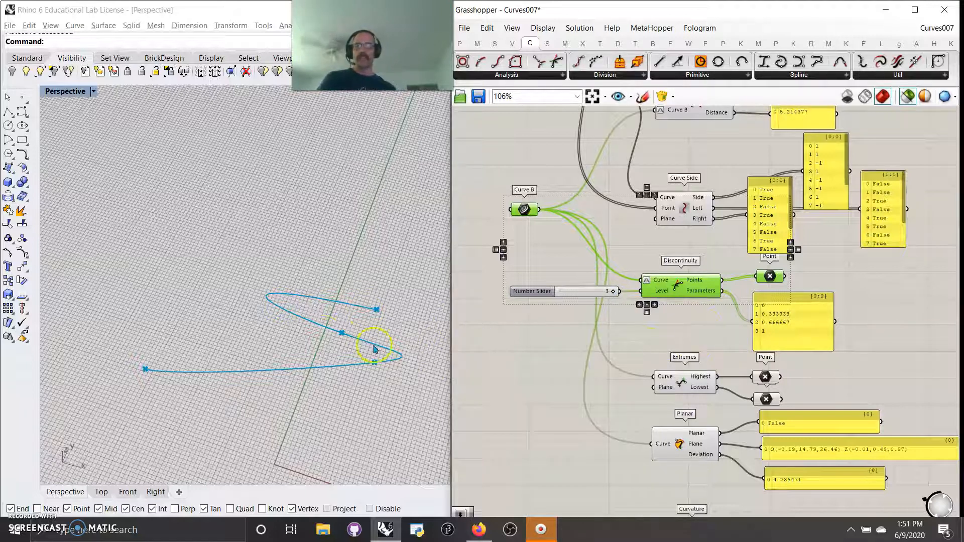
Step: Preview the Extremes component's highest and lowest points together with Curve B
right_drag(733, 312, 748, 234)
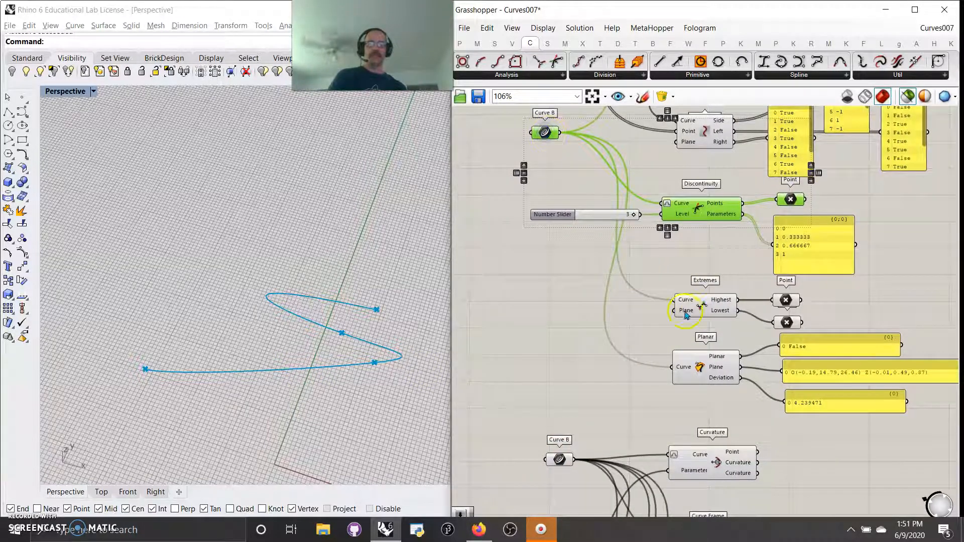
click(706, 311)
right_drag(408, 370, 391, 302)
click(787, 322)
mouse_move(730, 337)
right_down()
mouse_move(725, 274)
mouse_move(726, 323)
right_up()
click(779, 286)
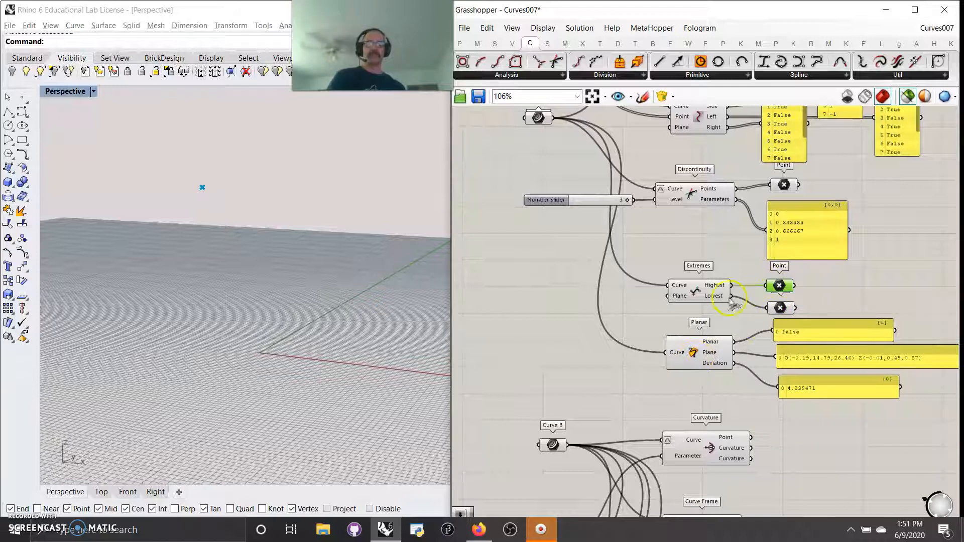
click(712, 297)
shift+click(538, 117)
right_drag(381, 314, 397, 330)
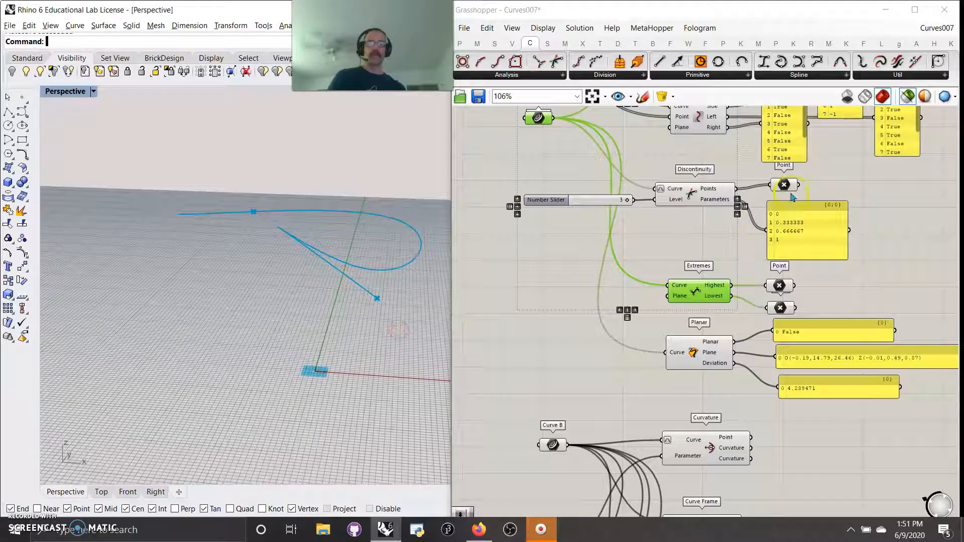
Step: Add a Line component connecting the Extremes highest and lowest Point parameters
drag(659, 61, 856, 296)
drag(794, 286, 823, 298)
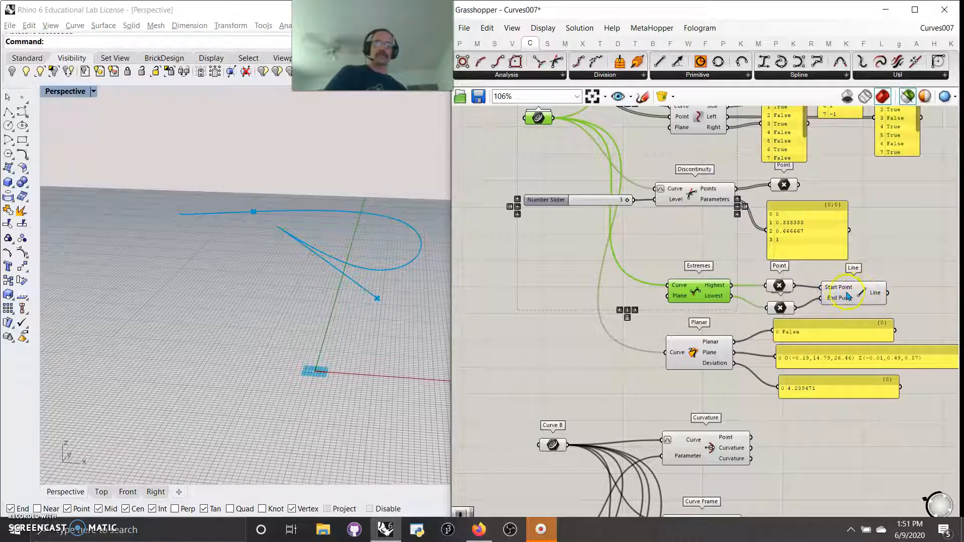
click(843, 296)
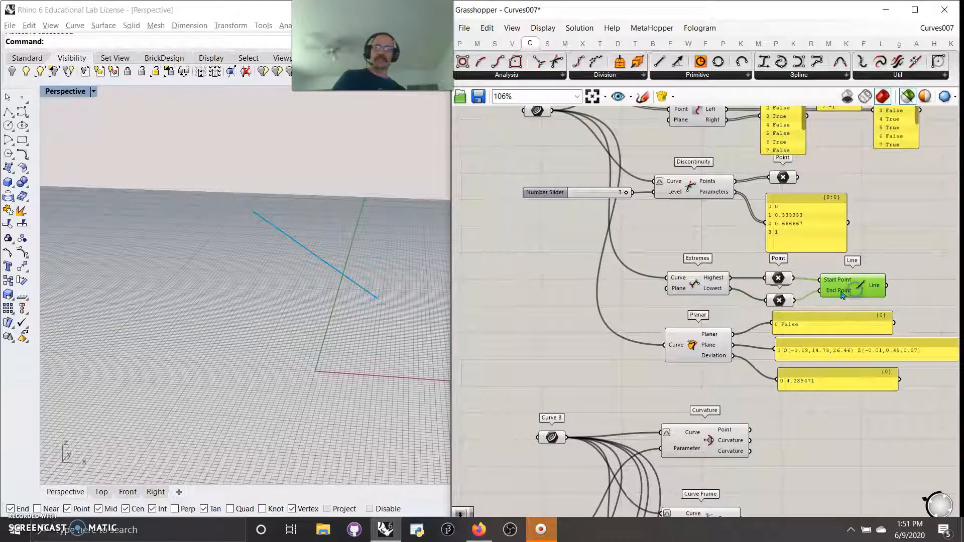
Step: Preview the Planar component's plane output alongside Curve B in the viewport
click(703, 355)
right_drag(615, 352, 644, 414)
click(568, 175)
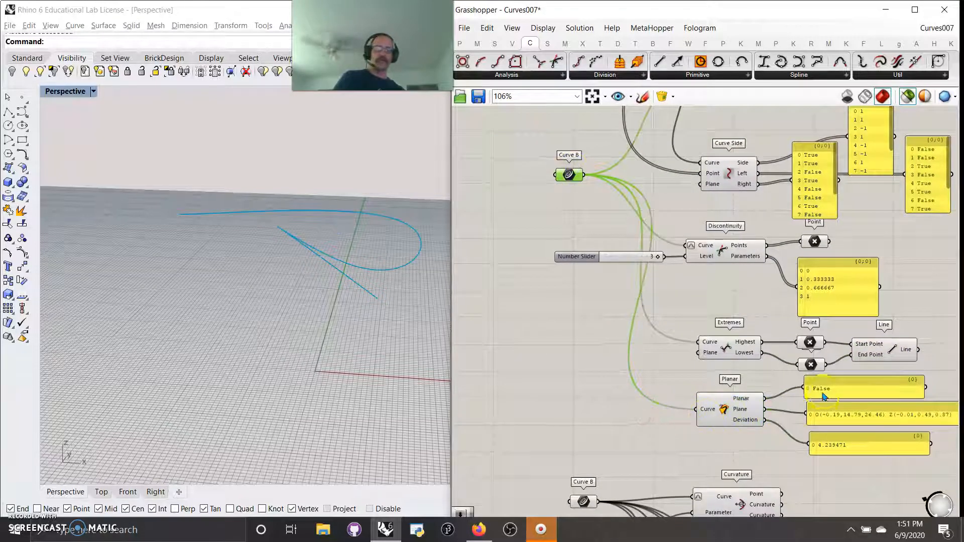
right_drag(778, 441, 734, 430)
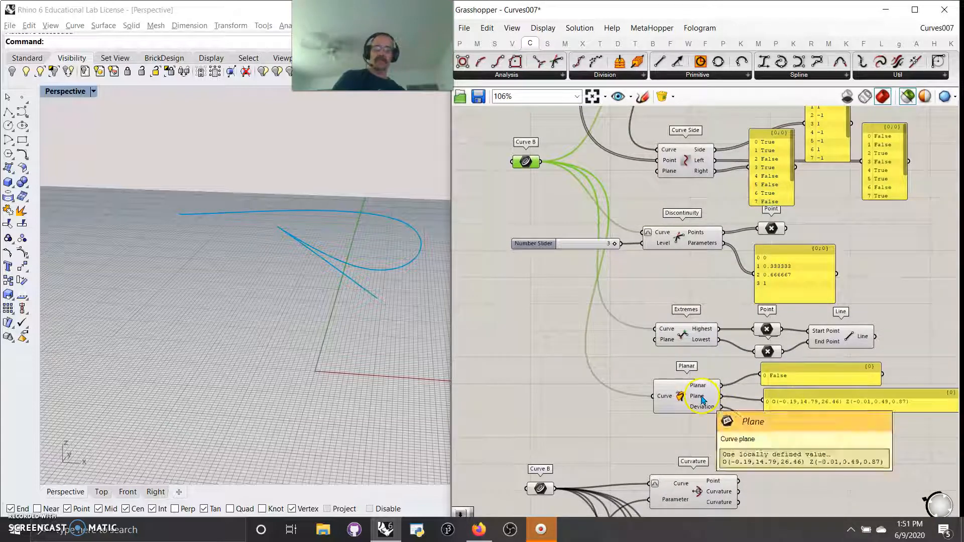
click(696, 398)
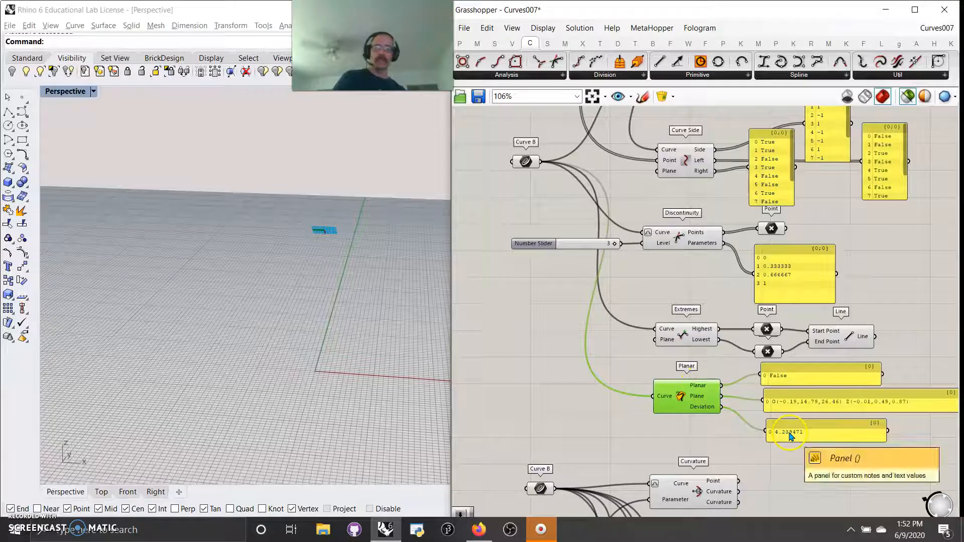
Step: Preview the Curvature component together with Curve B in the viewport
scroll(788, 446, up, 4)
scroll(721, 396, down, 3)
scroll(722, 368, down, 3)
right_drag(720, 443, 721, 280)
click(611, 247)
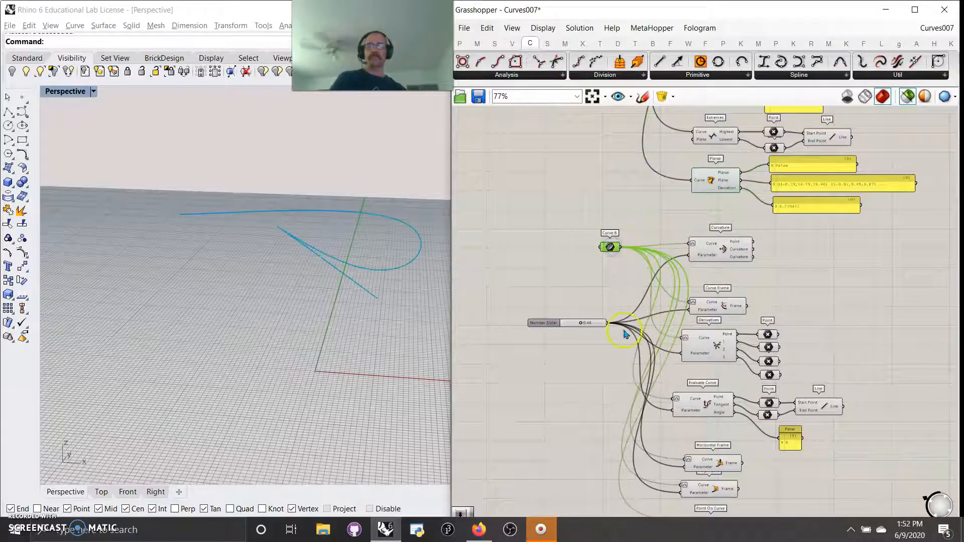
right_drag(415, 262, 375, 331)
scroll(697, 271, up, 4)
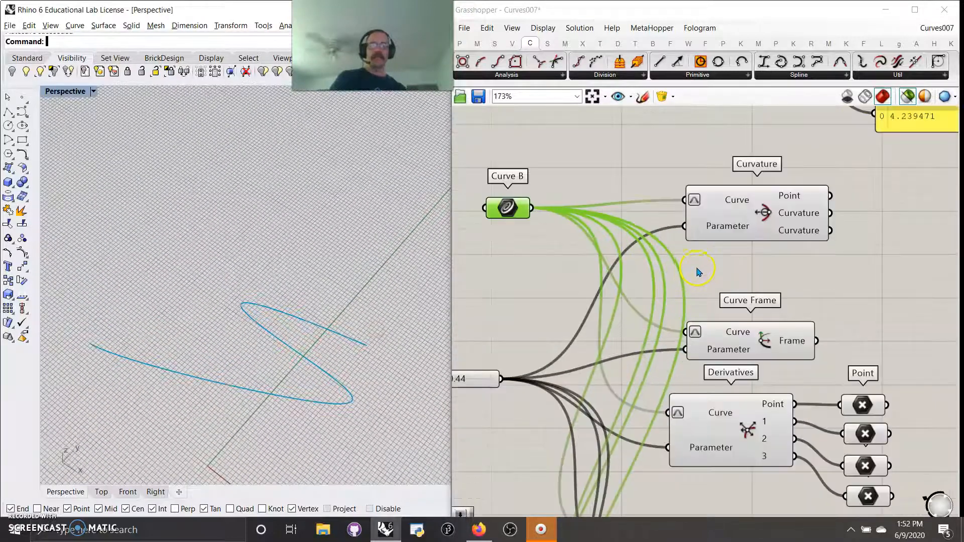
click(763, 213)
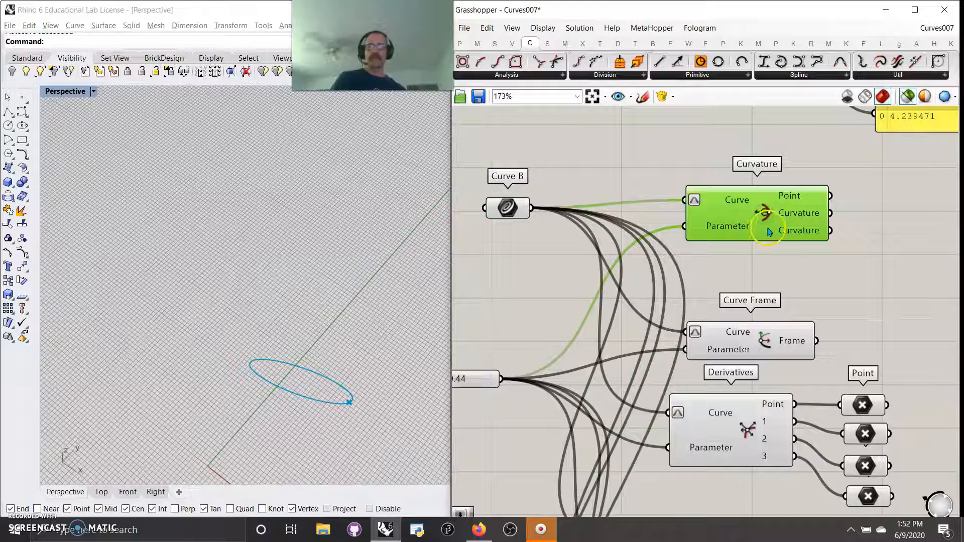
shift+click(508, 220)
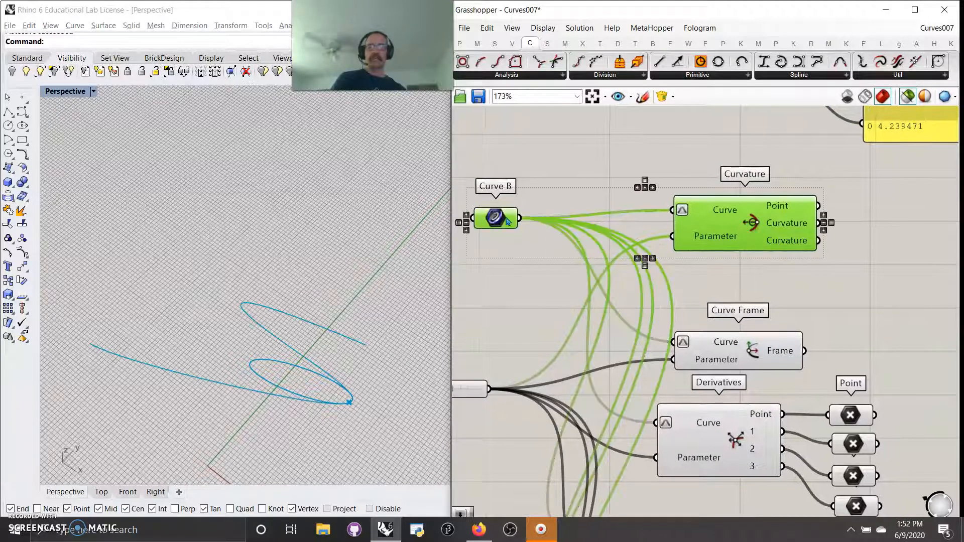
right_drag(550, 296, 558, 282)
right_drag(321, 321, 351, 364)
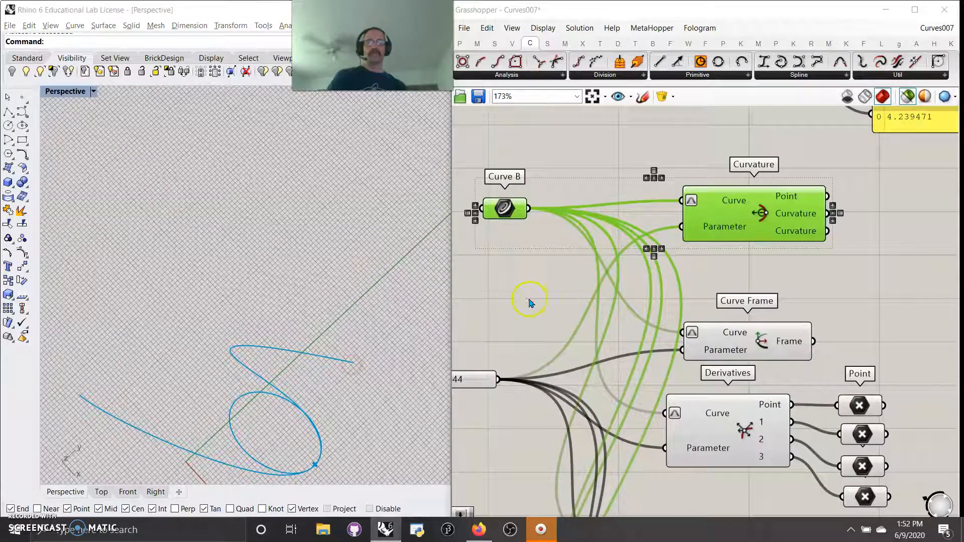
Step: Set the curve parameter slider to 0.50 and inspect the Curvature component's curvature vector output
right_drag(528, 300, 632, 271)
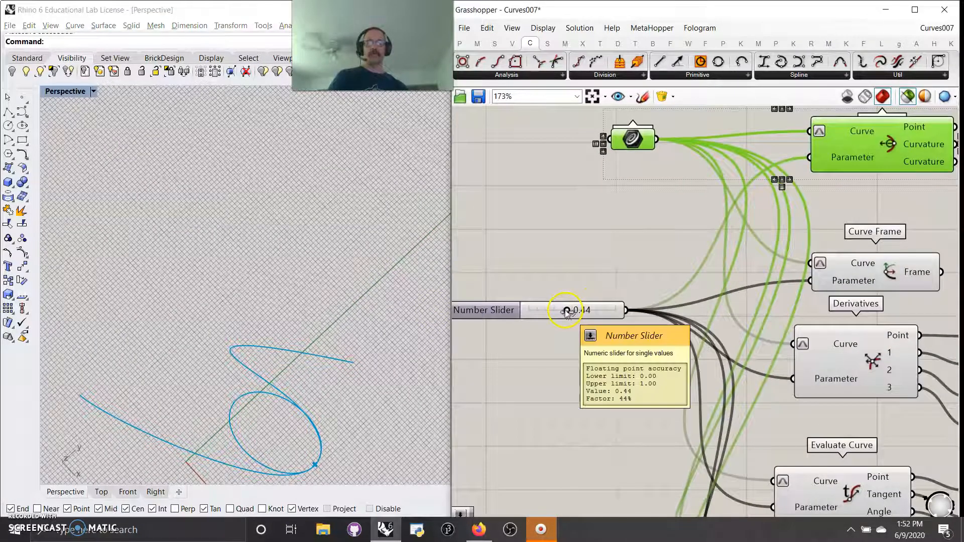
scroll(581, 276, down, 4)
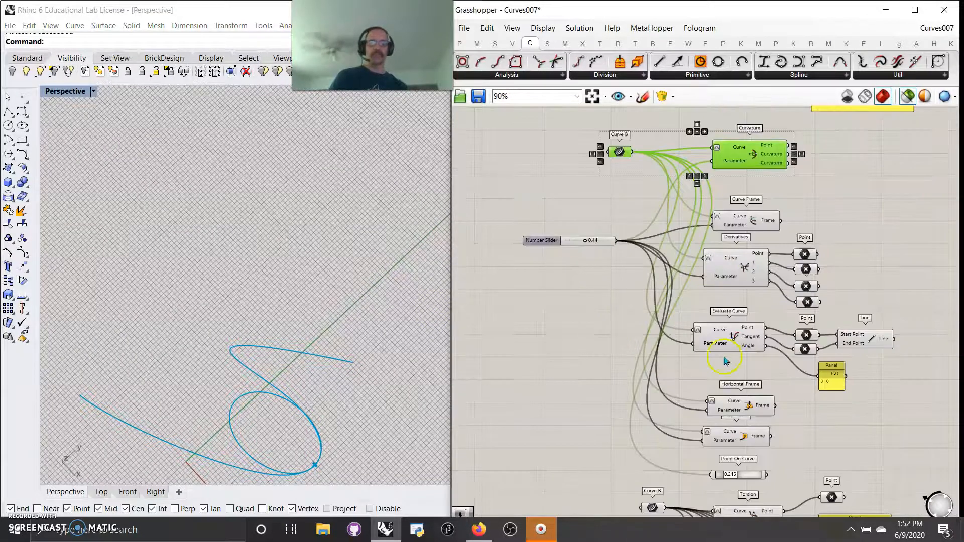
right_click(611, 364)
click(551, 313)
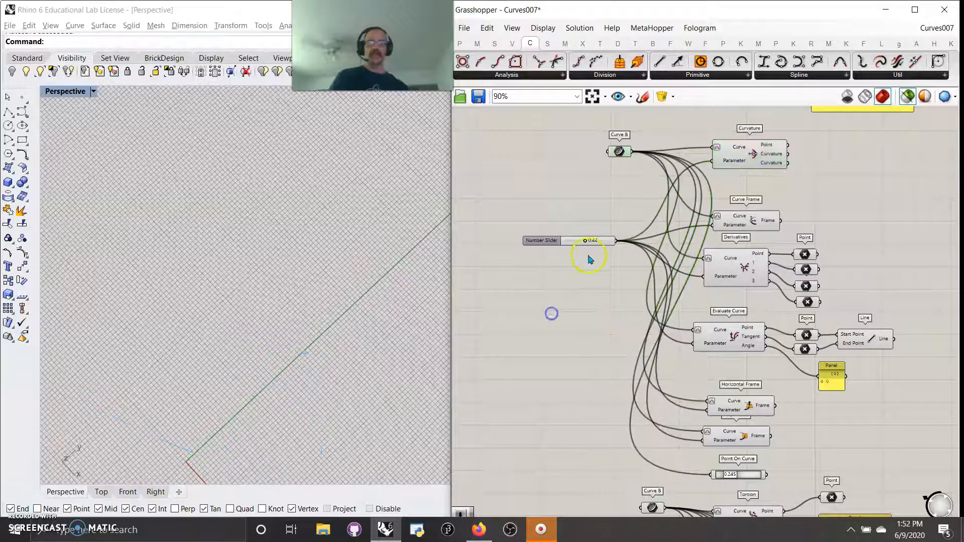
click(734, 159)
shift+click(619, 151)
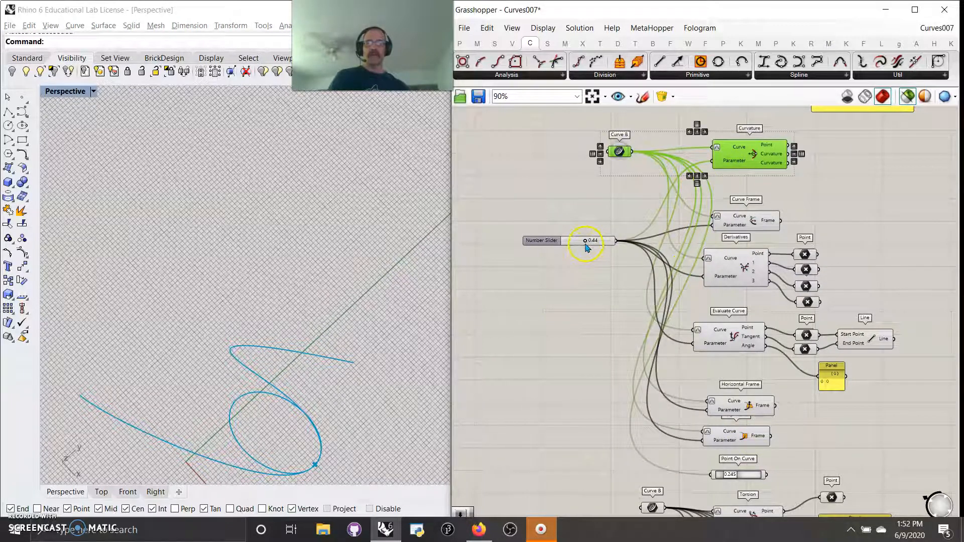
mouse_move(582, 243)
mouse_down()
mouse_move(560, 242)
mouse_move(611, 243)
mouse_move(588, 253)
mouse_up()
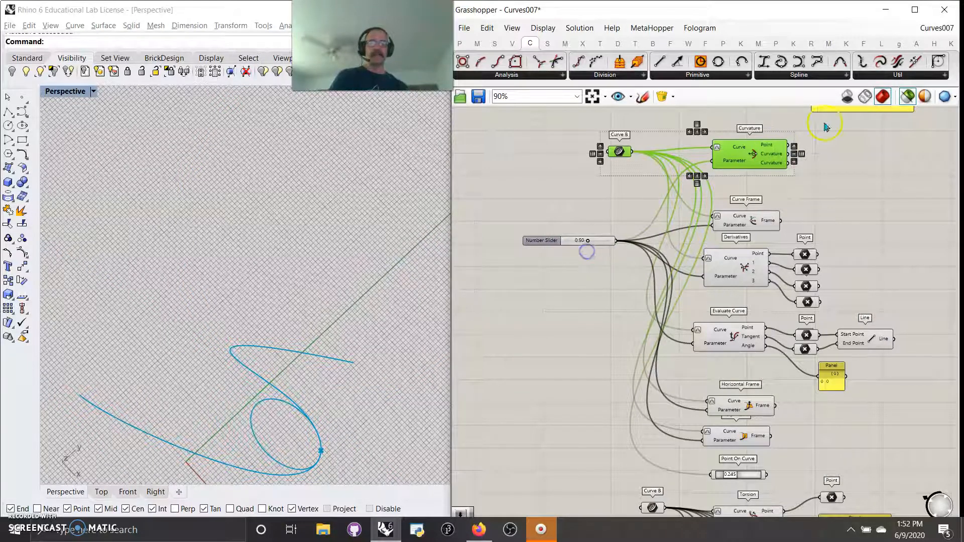
mouse_move(767, 164)
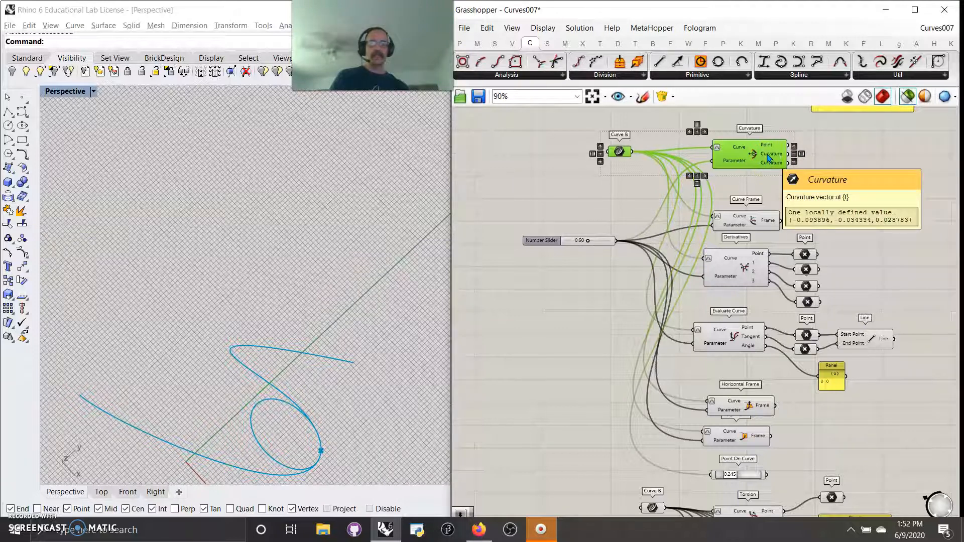
Step: Preview the Curve Frame component's frame output in the viewport
click(766, 182)
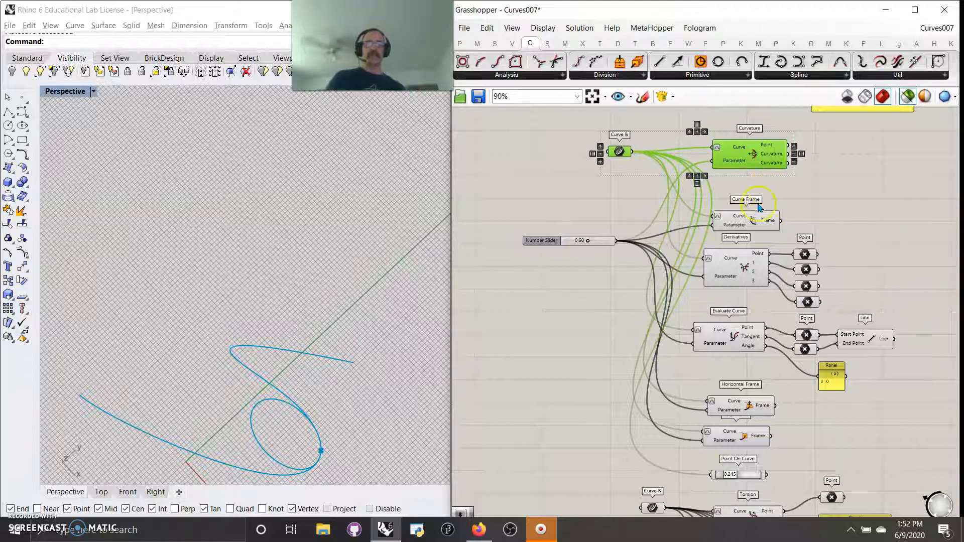
click(744, 224)
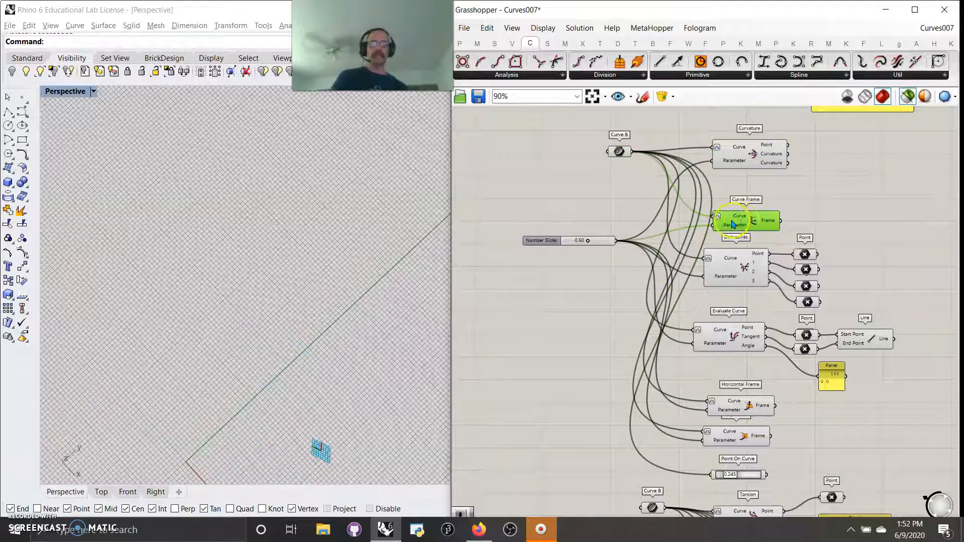
Step: Preview the Curve Frame component together with Curve B in the viewport
scroll(732, 224, up, 5)
right_drag(562, 178, 570, 241)
click(596, 158)
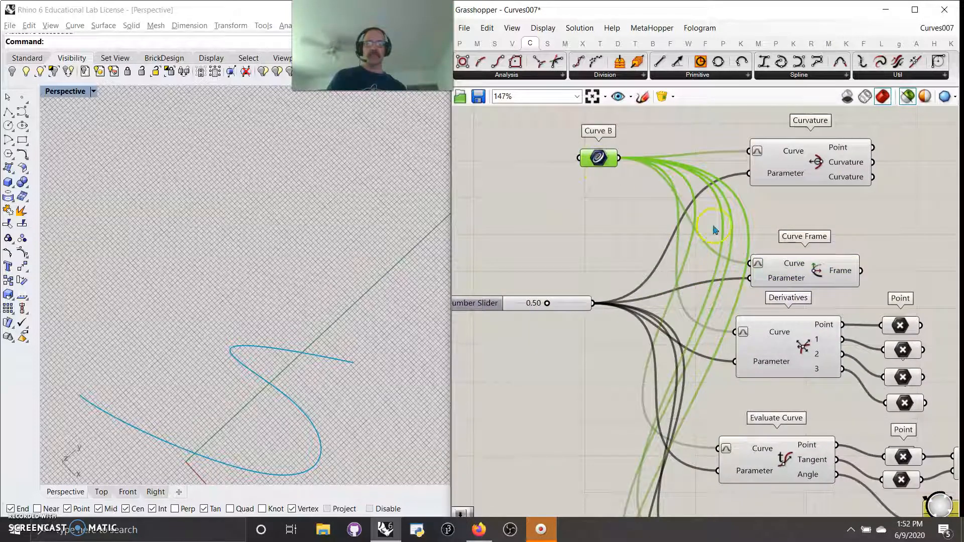
shift+click(789, 266)
mouse_move(546, 307)
mouse_down()
mouse_move(584, 308)
mouse_move(516, 321)
mouse_move(566, 319)
mouse_move(549, 319)
mouse_up()
mouse_move(600, 396)
right_down()
mouse_move(569, 336)
mouse_move(585, 275)
right_up()
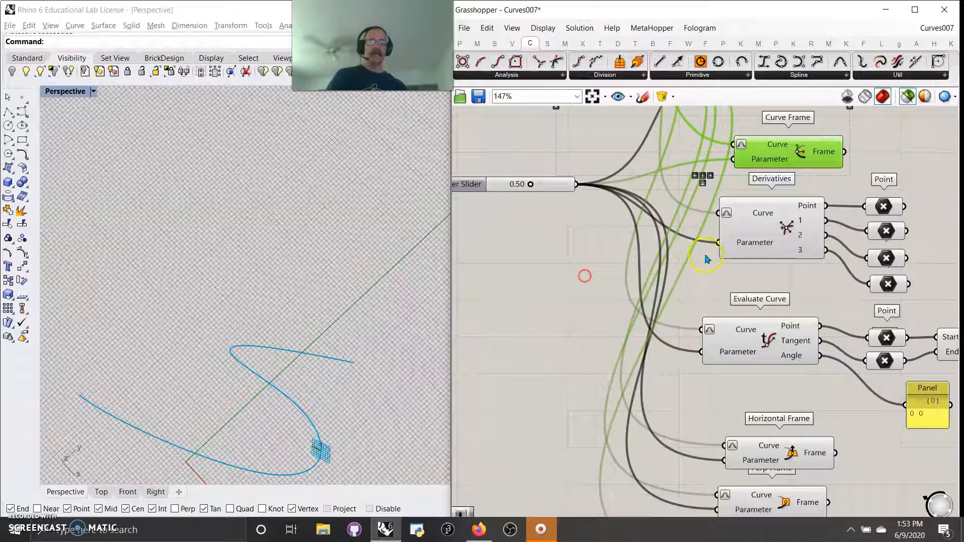
Step: Preview the Derivatives component and set the curve parameter slider to 0.53
click(780, 227)
right_drag(572, 335, 595, 334)
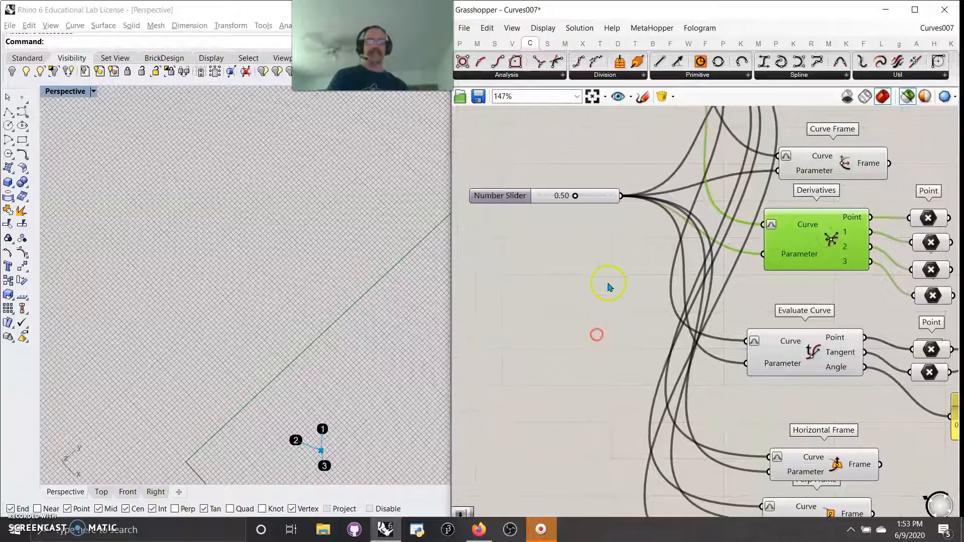
drag(575, 196, 578, 197)
right_drag(611, 178, 611, 201)
shift+click(606, 228)
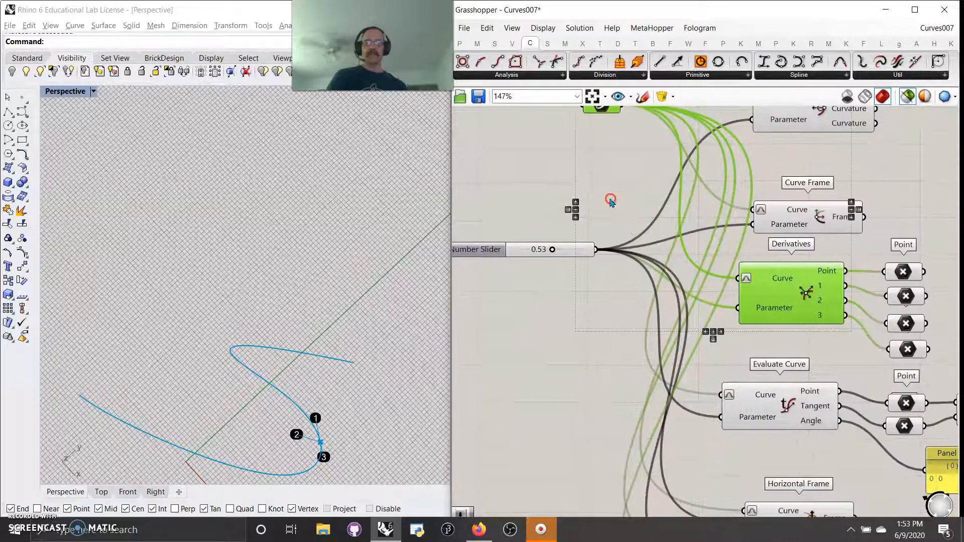
right_drag(704, 333, 653, 286)
Step: Preview each Point parameter attached to the Derivatives outputs in turn in the viewport
shift+click(858, 221)
scroll(345, 410, down, 2)
right_drag(345, 413, 331, 381)
shift+click(852, 248)
scroll(256, 391, up, 10)
right_drag(357, 411, 309, 397)
shift+click(856, 276)
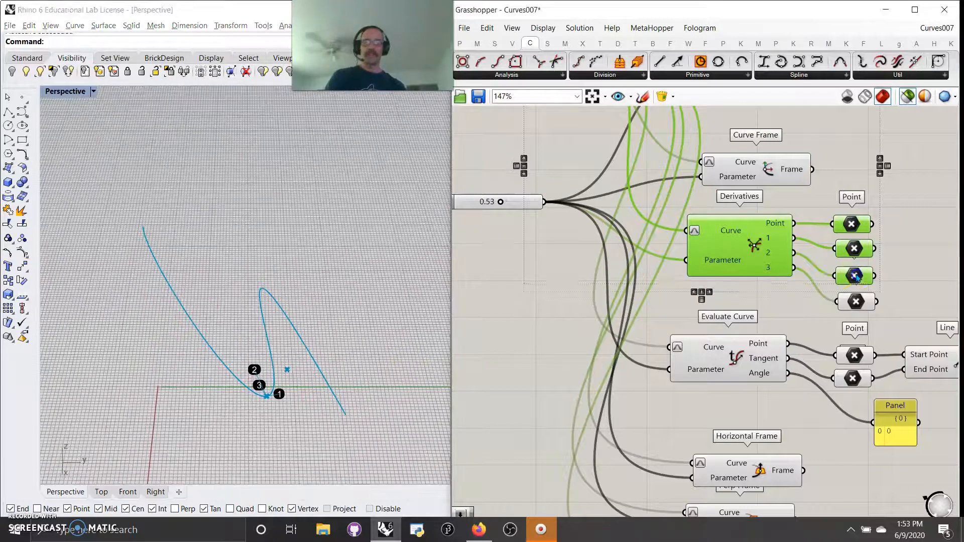
scroll(248, 353, down, 5)
right_drag(258, 399, 297, 332)
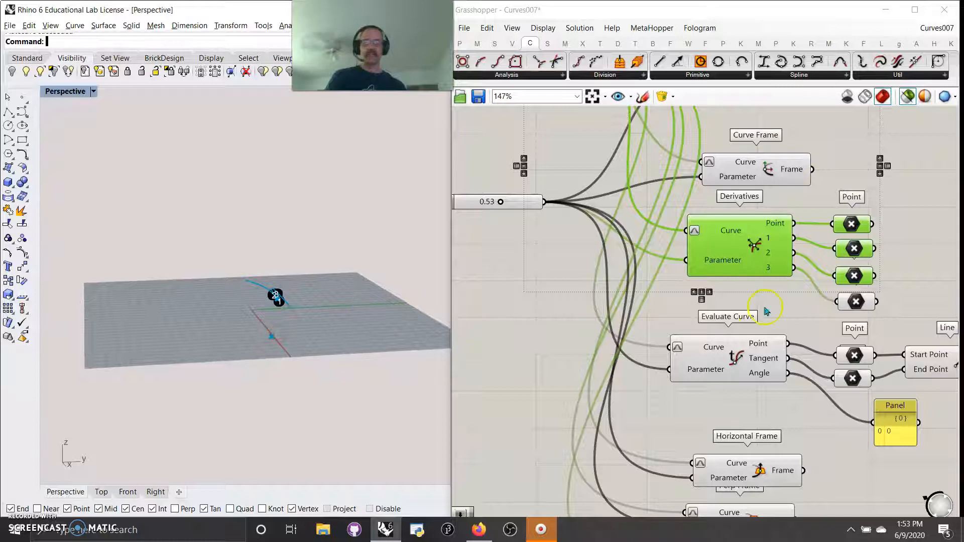
click(859, 303)
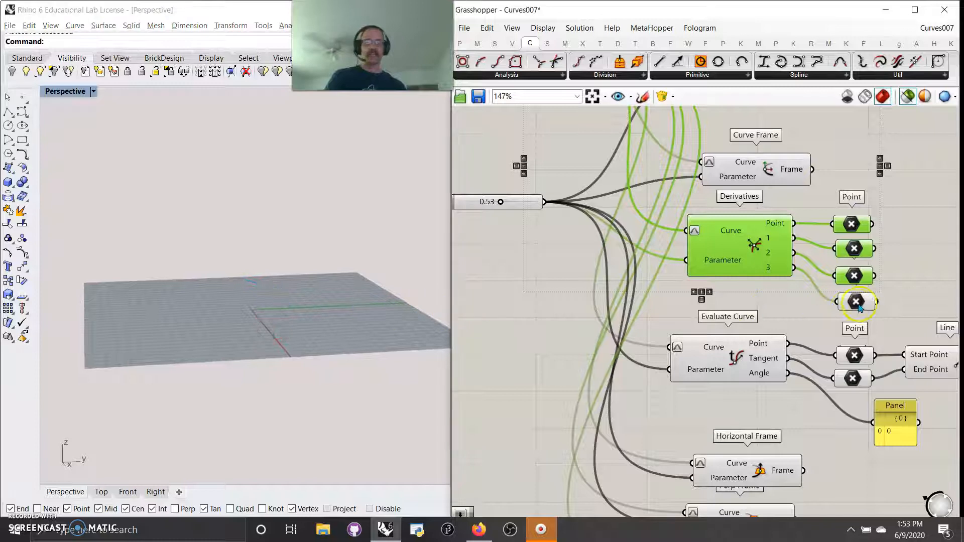
click(738, 247)
Step: Preview the Point parameter on the Derivatives second-derivative output alongside Curve B
shift+click(506, 202)
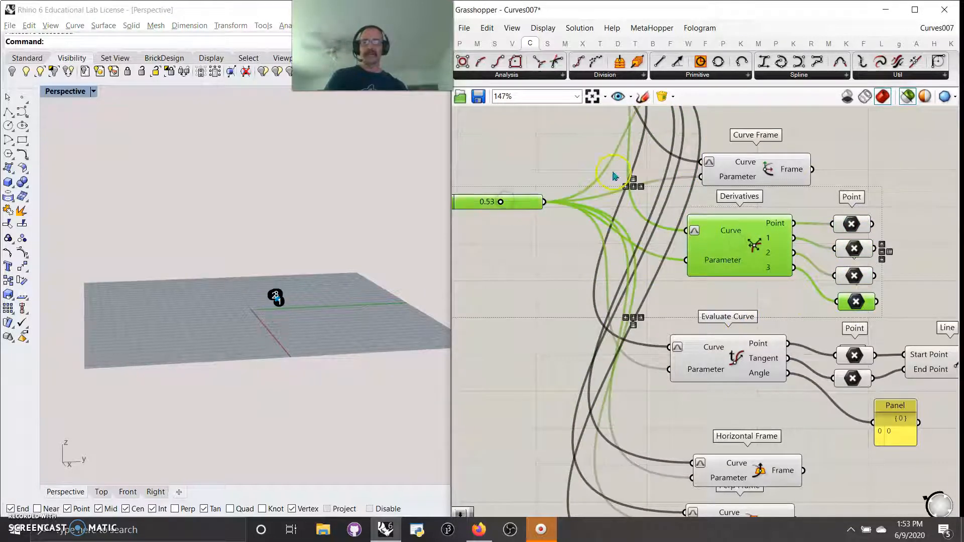
right_drag(601, 167, 626, 322)
shift+click(582, 218)
scroll(314, 327, down, 5)
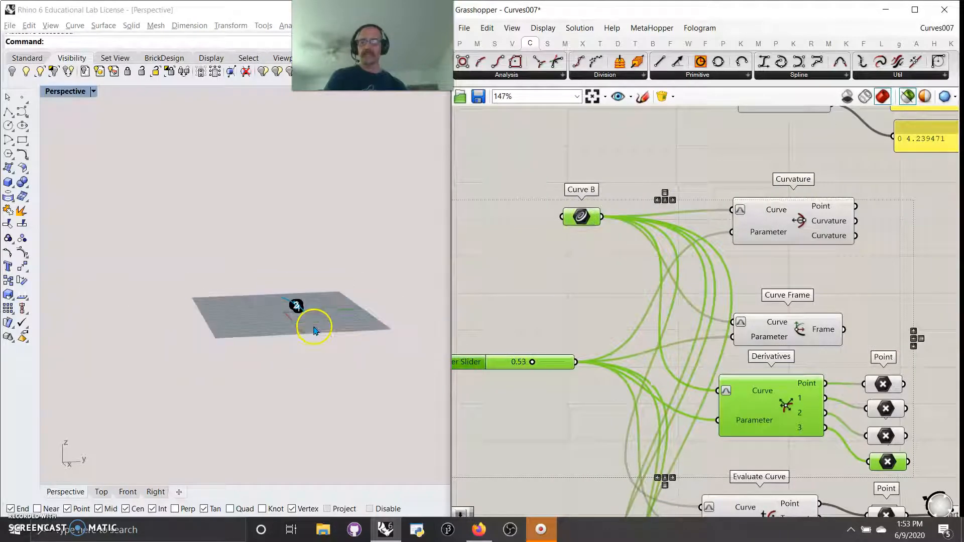
scroll(315, 329, up, 12)
right_drag(298, 299, 283, 329)
scroll(344, 307, down, 8)
click(885, 438)
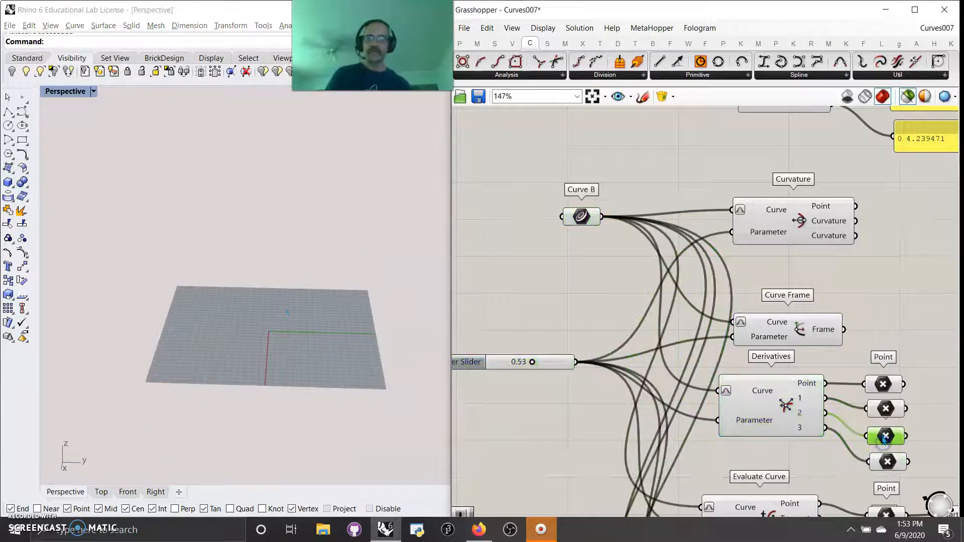
scroll(281, 363, up, 8)
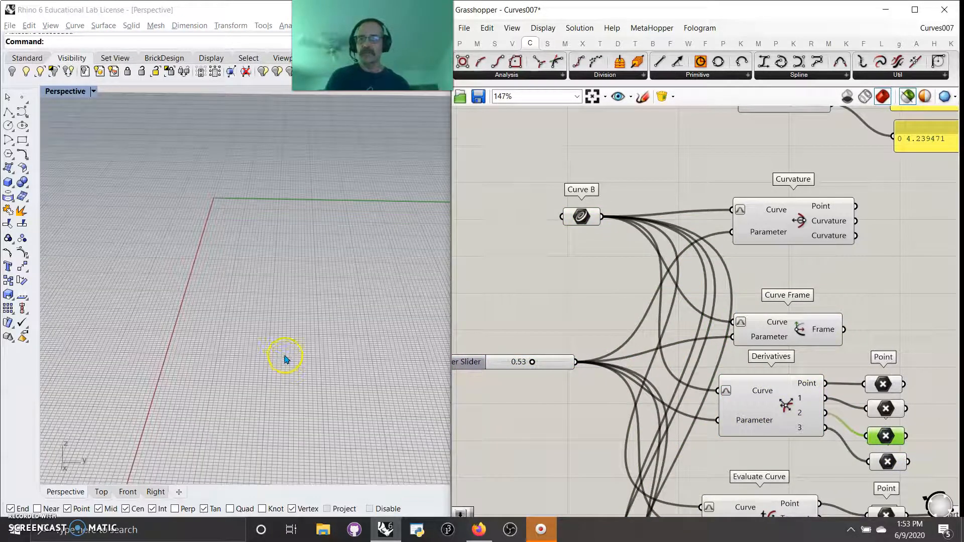
right_drag(360, 254, 339, 251)
mouse_move(613, 415)
right_down()
mouse_move(581, 318)
mouse_move(584, 276)
right_up()
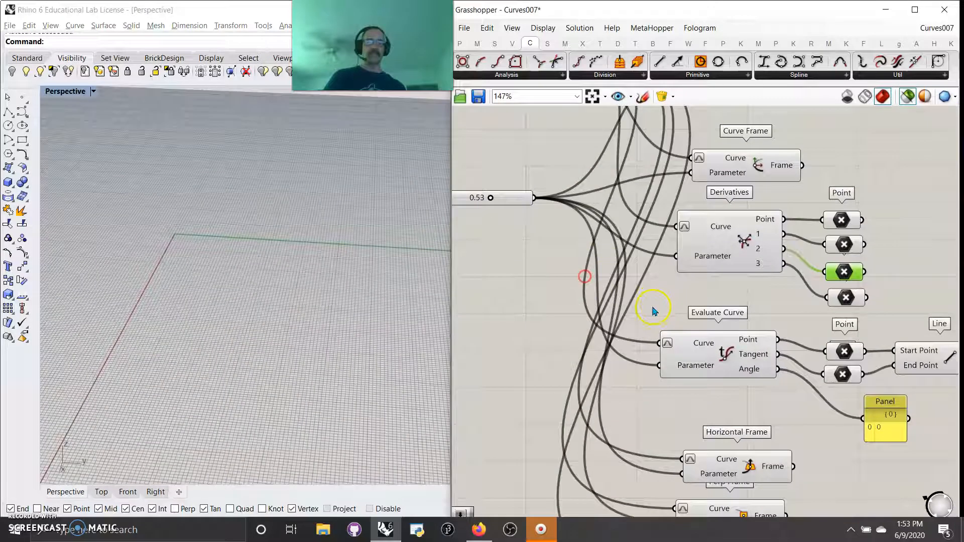
Step: Preview Evaluate Curve and move the Curve B parameter down beside it
click(724, 356)
right_drag(611, 365, 677, 354)
scroll(634, 297, down, 3)
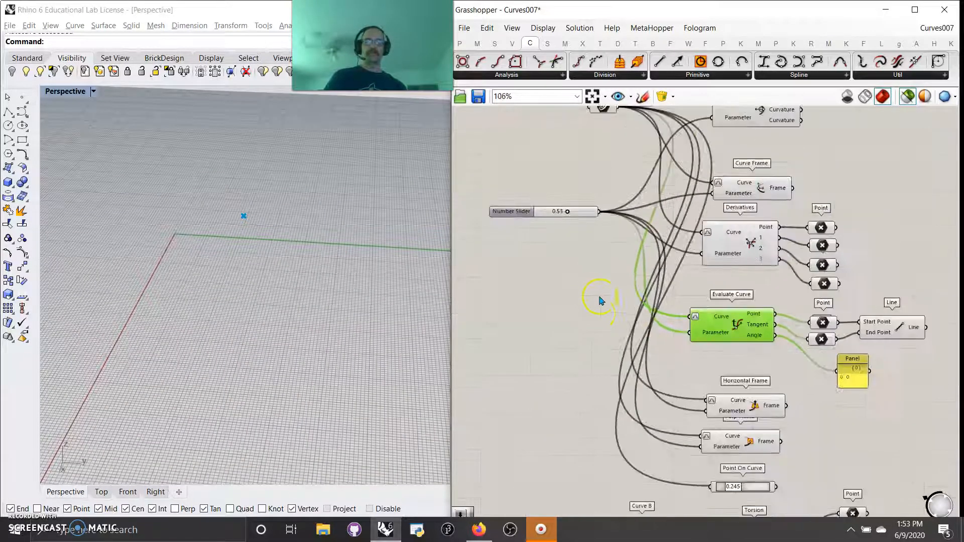
right_drag(577, 295, 580, 317)
click(605, 160)
drag(605, 160, 604, 351)
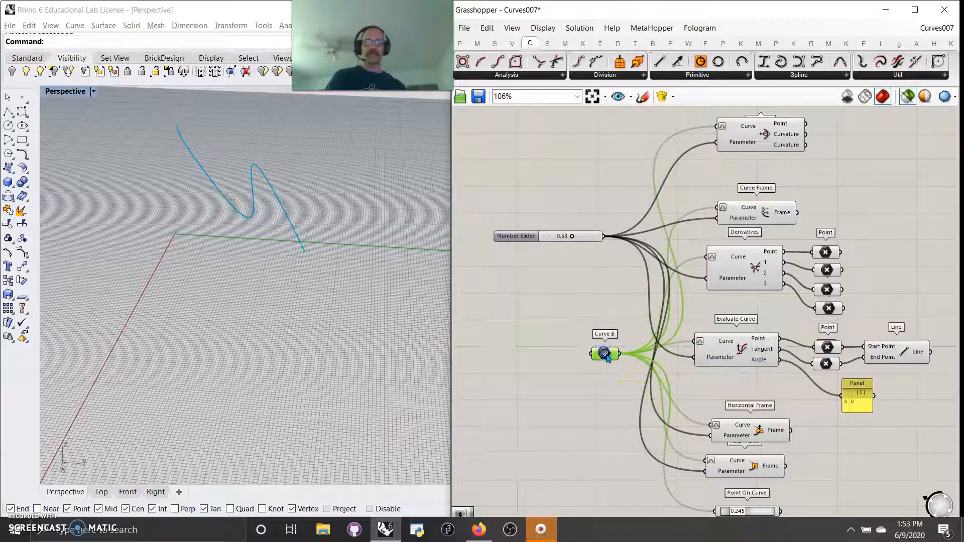
Step: Place Curve B and the number slider beside Evaluate Curve and set the slider to 0.52
scroll(656, 400, up, 3)
right_drag(762, 385, 699, 390)
right_drag(787, 373, 743, 377)
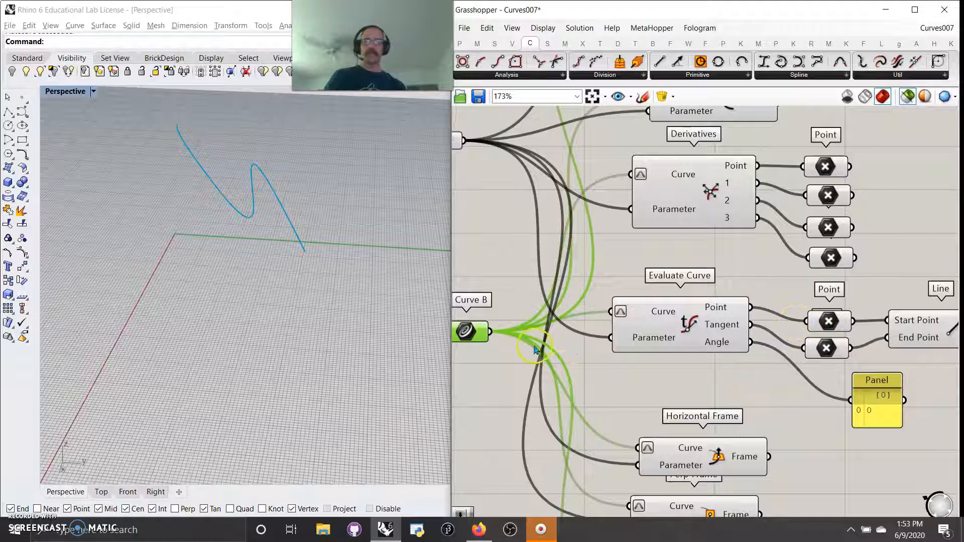
right_drag(605, 354, 664, 384)
drag(476, 172, 510, 303)
drag(701, 361, 703, 364)
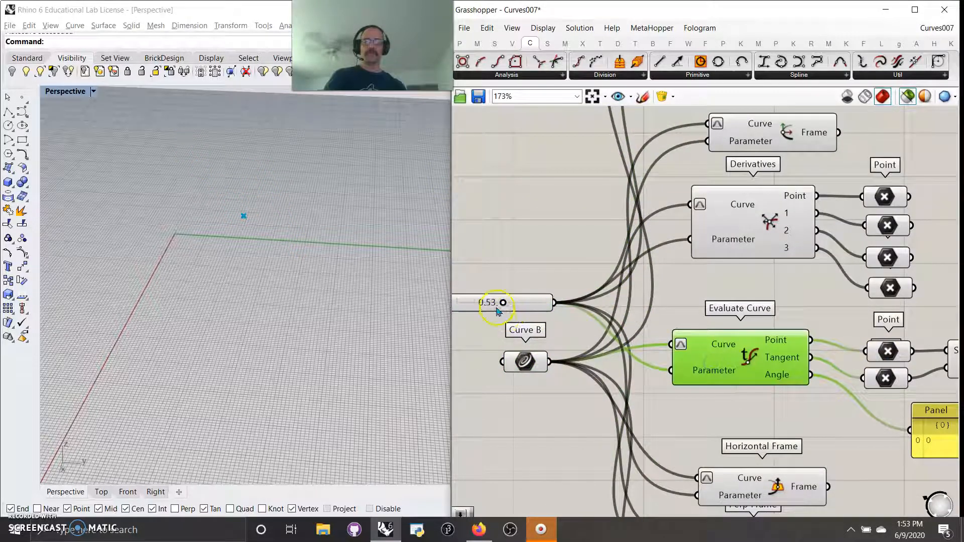
shift+click(531, 365)
drag(501, 307, 479, 305)
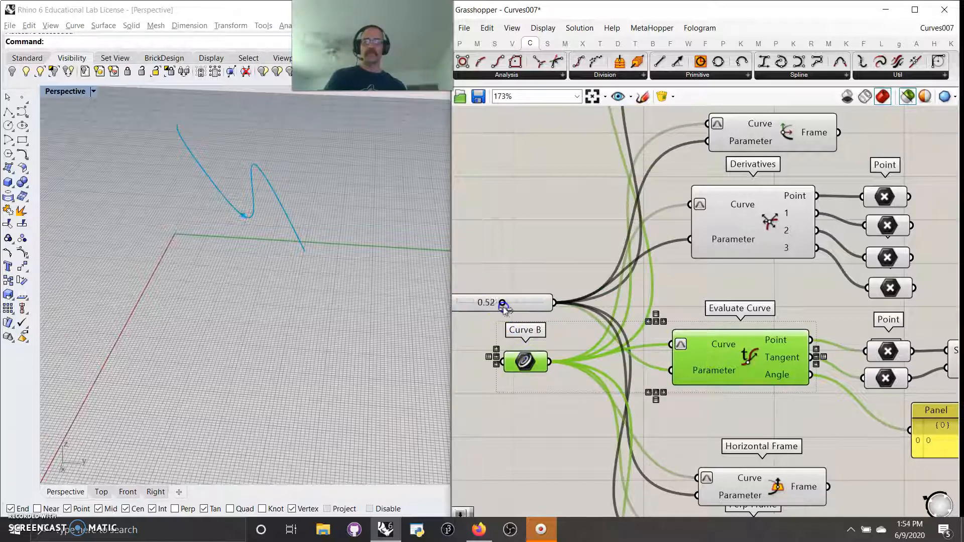
Step: Preview the Evaluate Curve point parameters and the connected Line in the viewport
shift+click(879, 356)
right_drag(873, 431, 721, 351)
shift+click(819, 329)
shift+click(923, 306)
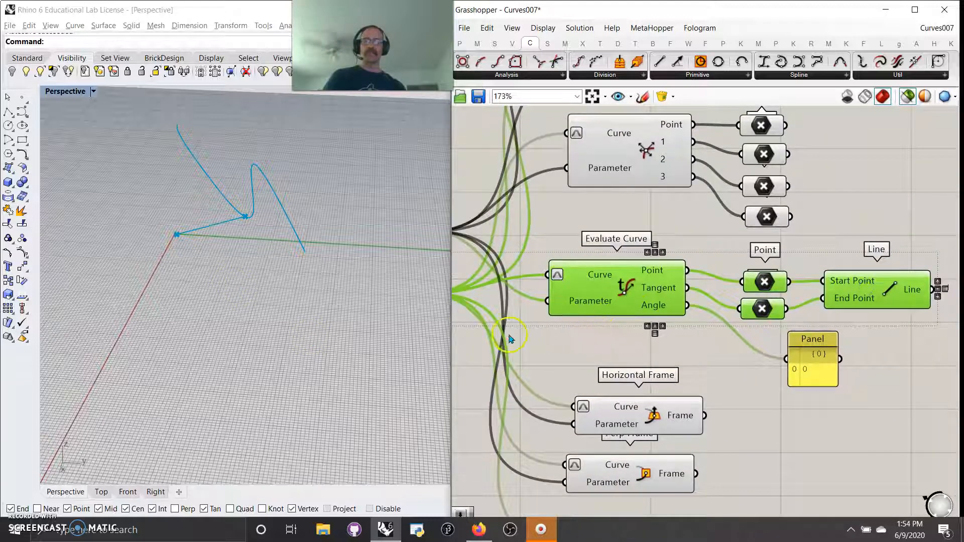
Step: Preview the Horizontal Frame with Curve B and set the parameter slider to 0.52
right_drag(559, 353, 811, 373)
drag(633, 254, 602, 269)
right_drag(673, 371, 589, 239)
right_drag(865, 274, 755, 245)
right_drag(549, 282, 690, 336)
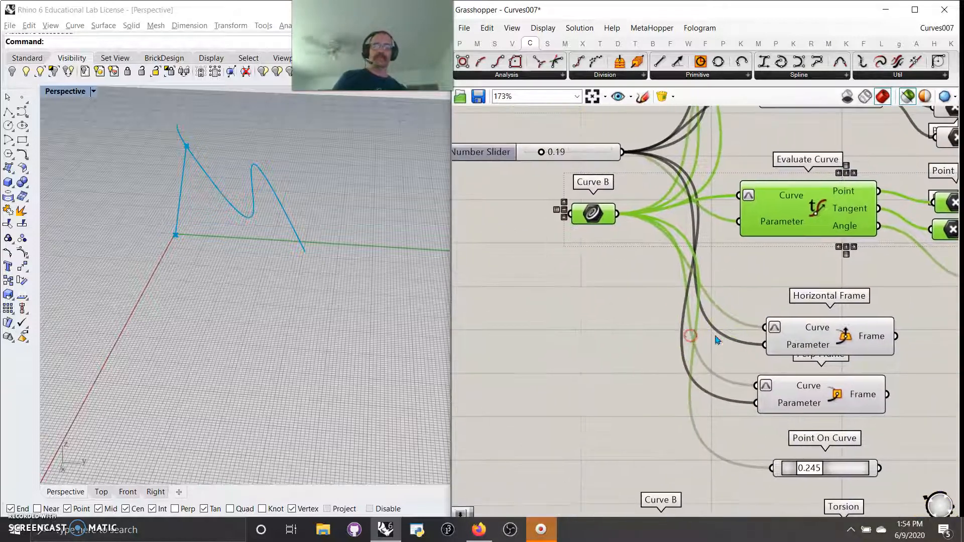
click(828, 339)
shift+click(593, 213)
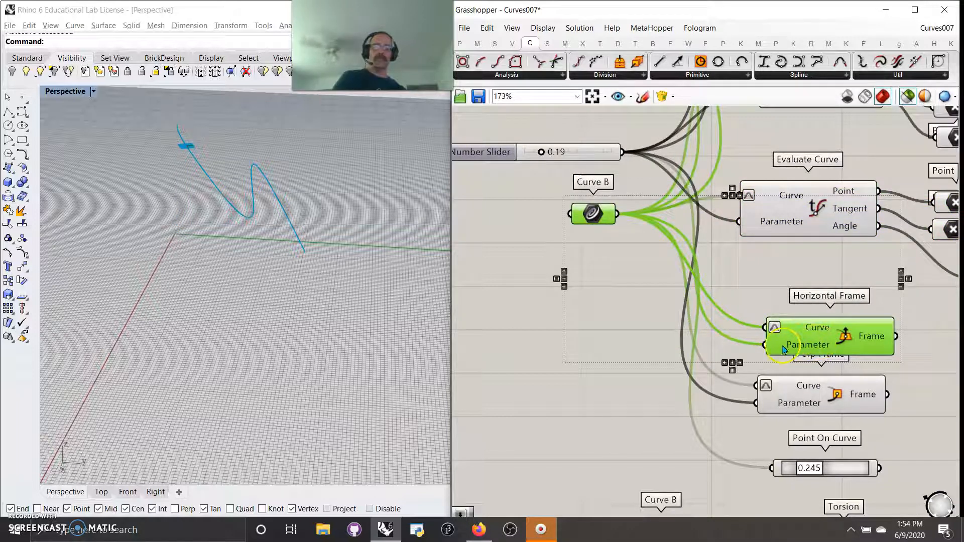
drag(542, 152, 570, 151)
Step: Preview the Perp Frame with Curve B and set the parameter slider to 0.25
click(829, 397)
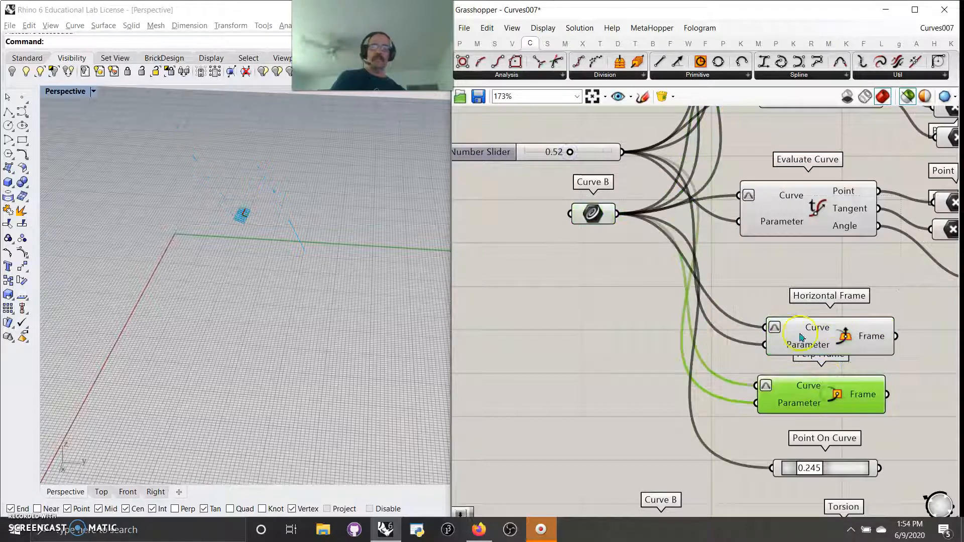
shift+click(590, 214)
drag(570, 152, 547, 158)
right_drag(667, 385, 639, 365)
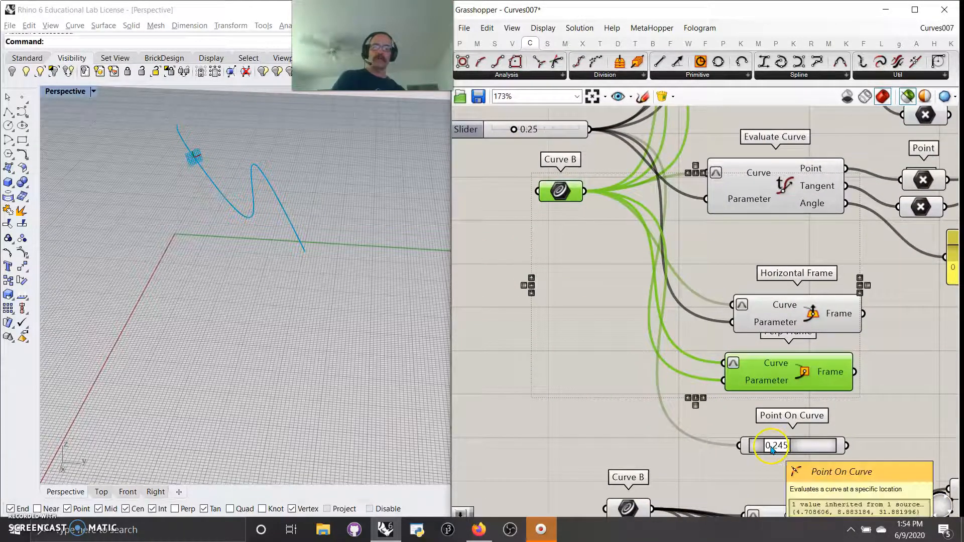
Step: Set the Point On Curve slider to 0.360
mouse_move(772, 447)
mouse_down()
mouse_move(810, 448)
mouse_move(784, 451)
mouse_up()
click(776, 447)
right_drag(753, 466, 660, 285)
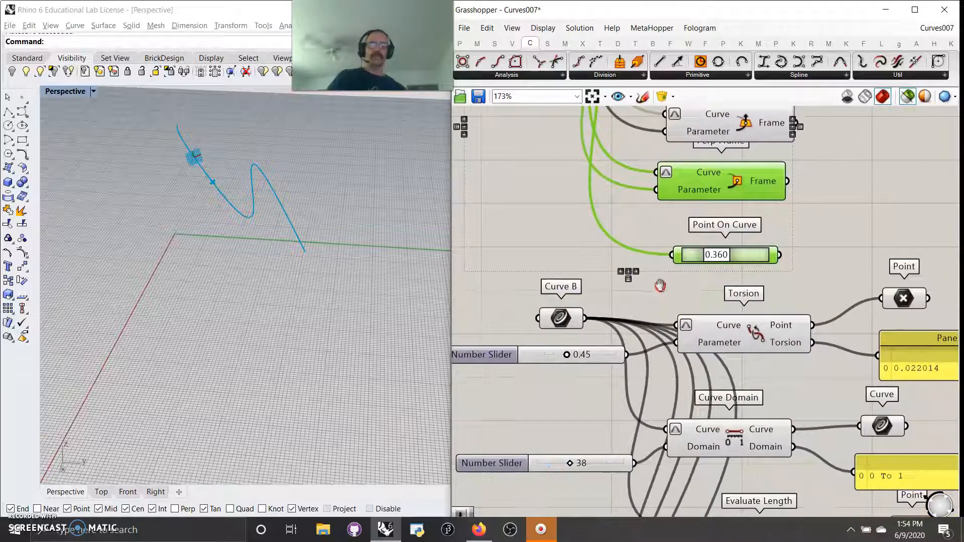
scroll(660, 298, down, 5)
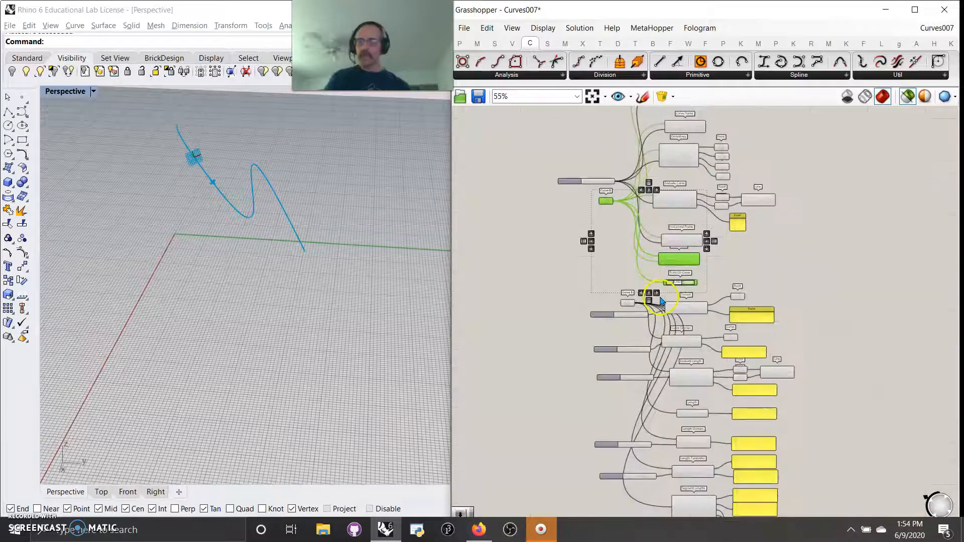
scroll(646, 277, down, 1)
right_drag(673, 372, 671, 339)
scroll(642, 296, up, 6)
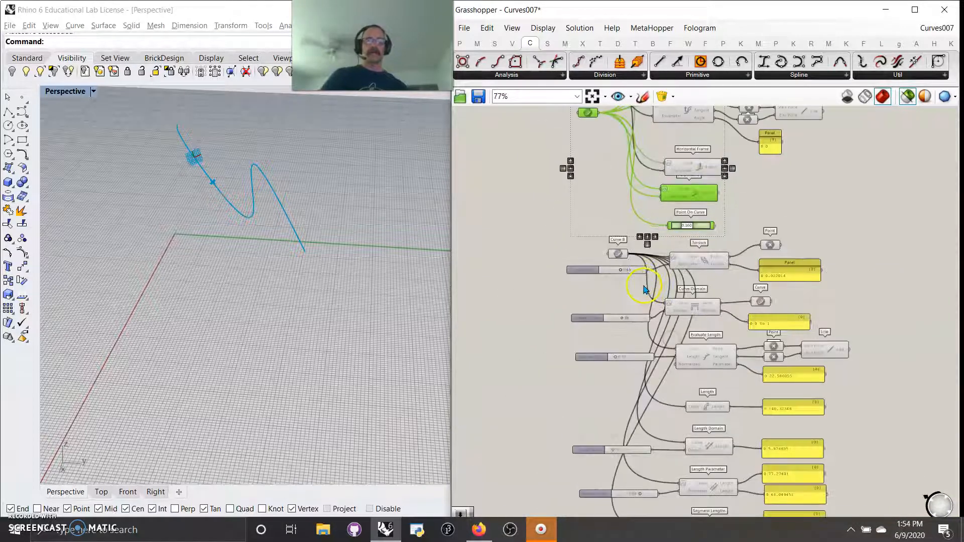
mouse_move(780, 298)
right_down()
mouse_move(754, 312)
mouse_move(750, 280)
mouse_move(797, 259)
right_up()
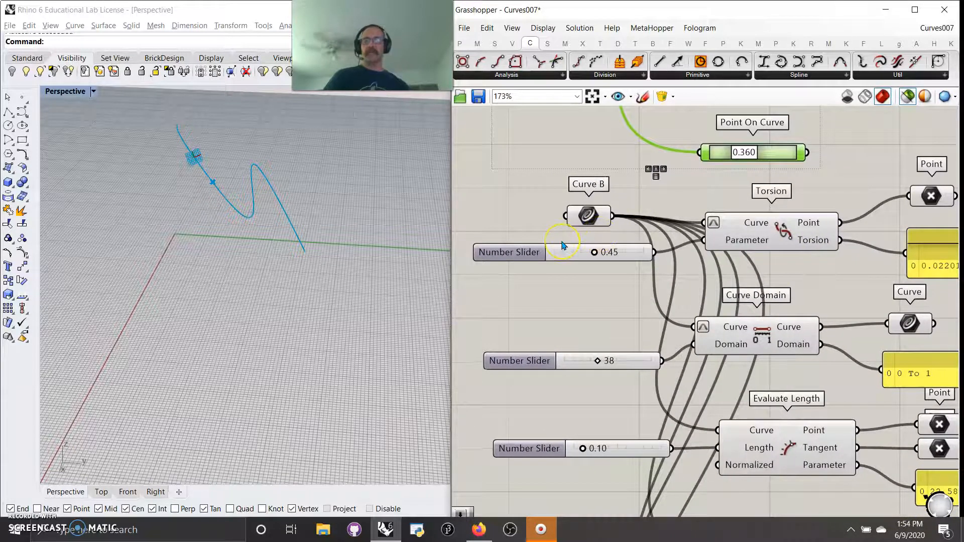
click(879, 75)
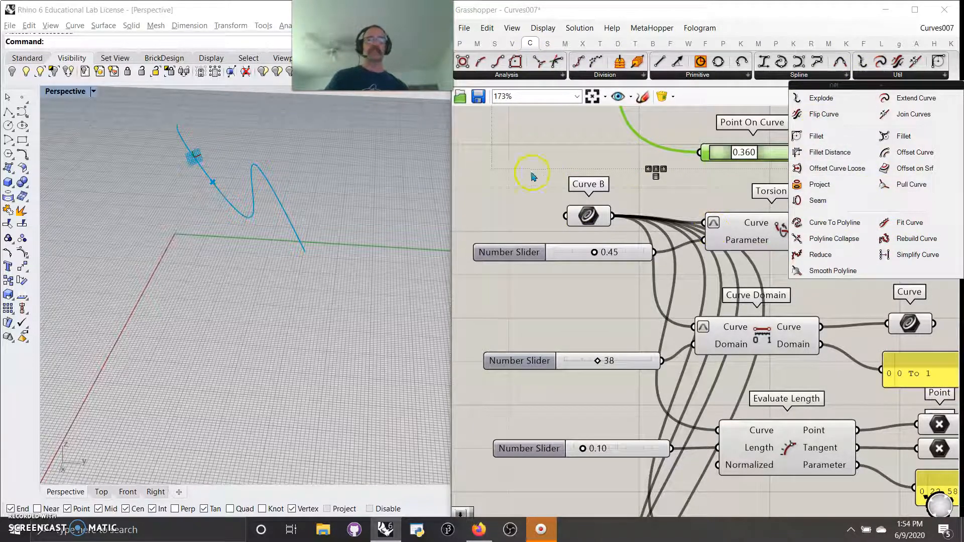
click(547, 45)
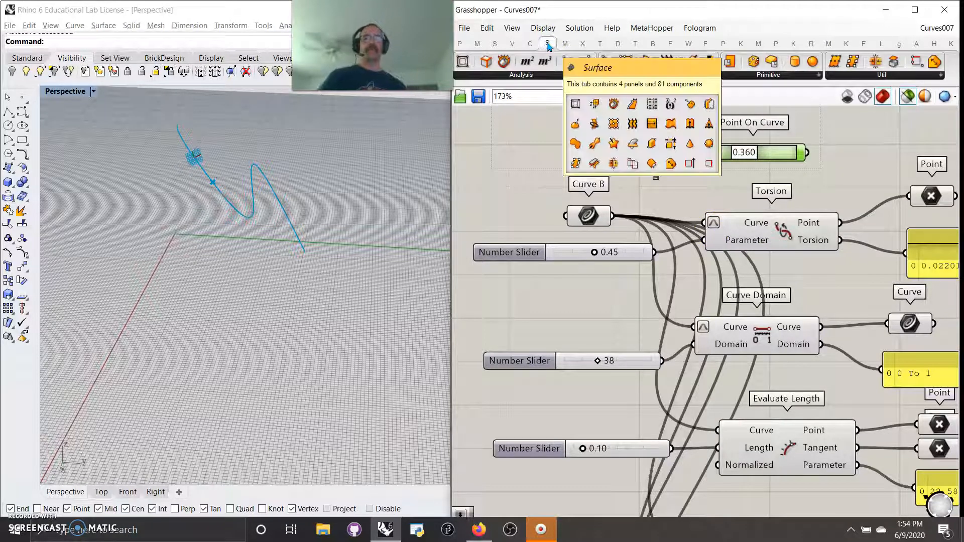
click(656, 75)
click(767, 75)
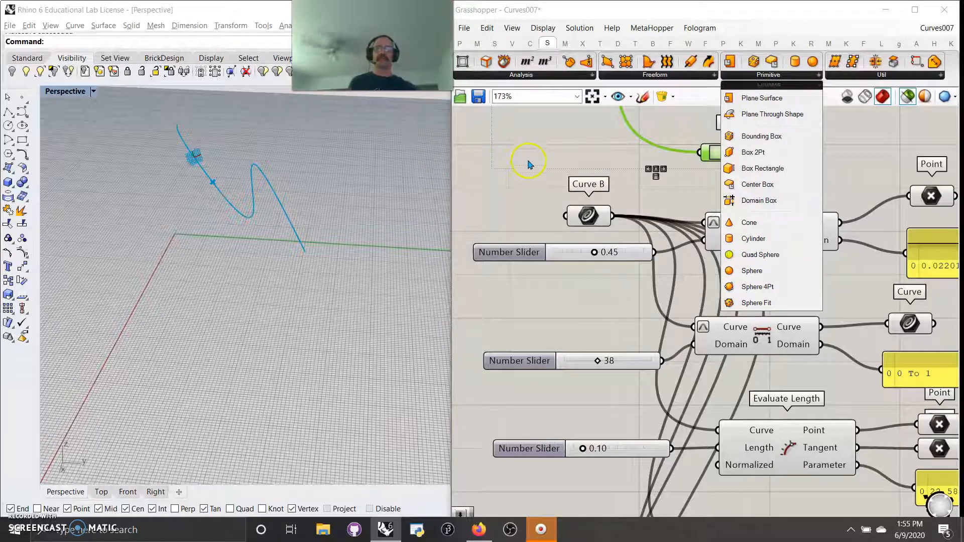
click(461, 45)
click(476, 45)
click(491, 46)
click(522, 46)
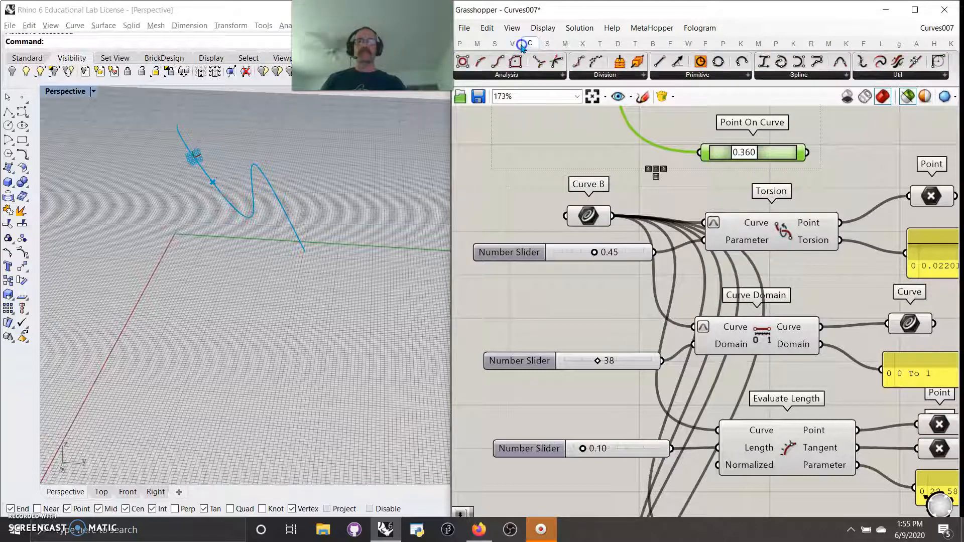
click(546, 45)
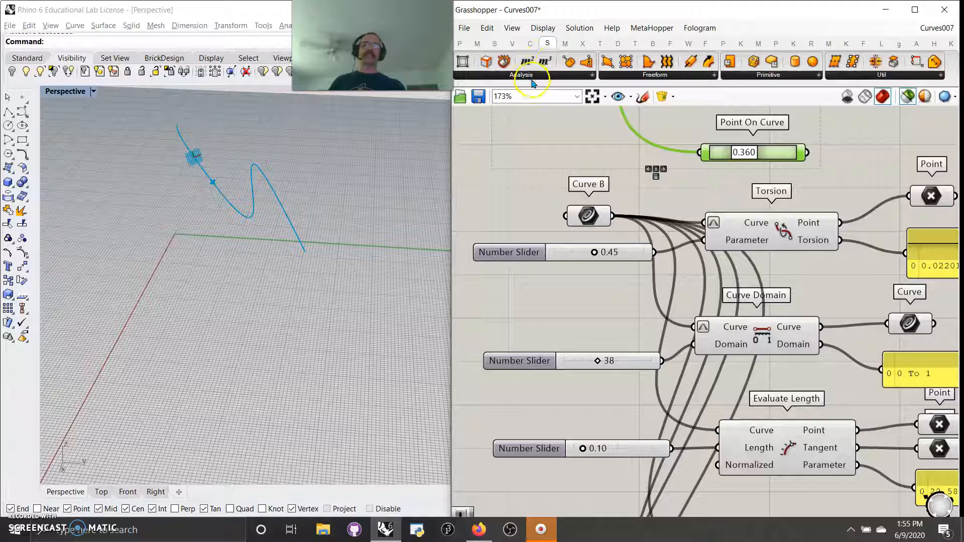
scroll(574, 233, down, 6)
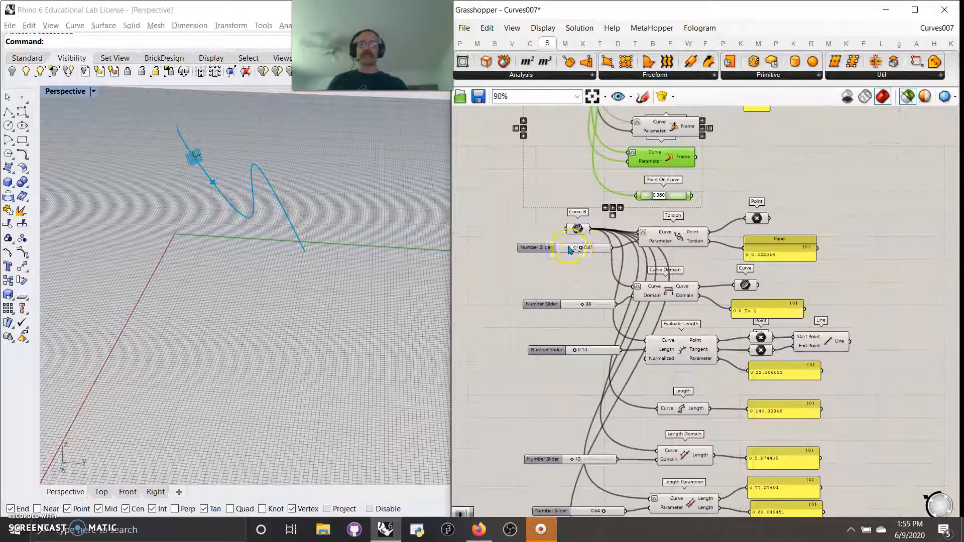
right_drag(590, 252, 602, 213)
scroll(591, 231, up, 3)
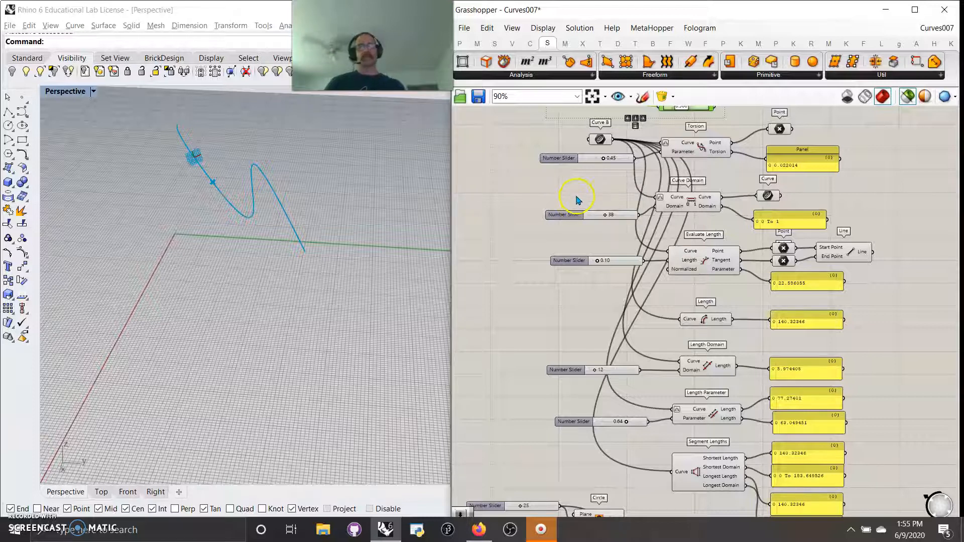
right_drag(583, 195, 565, 180)
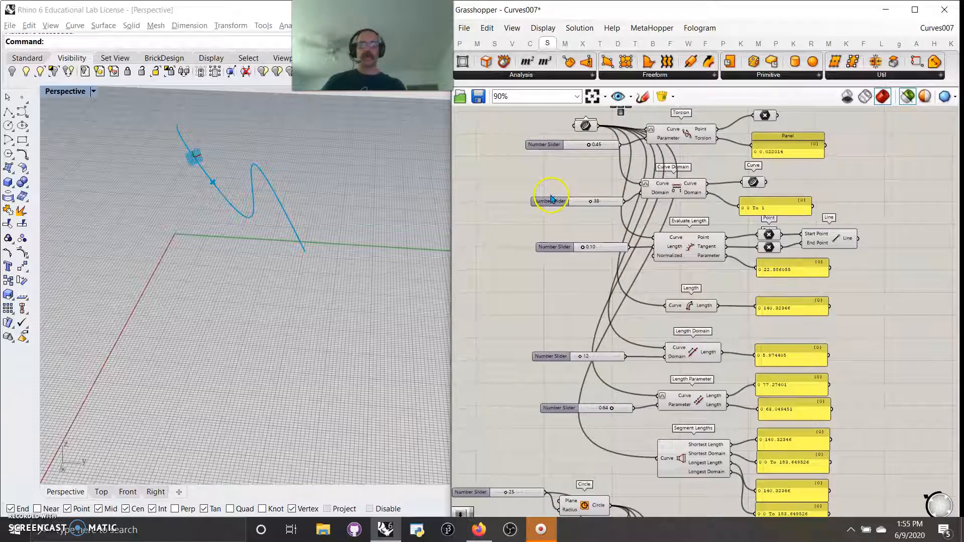